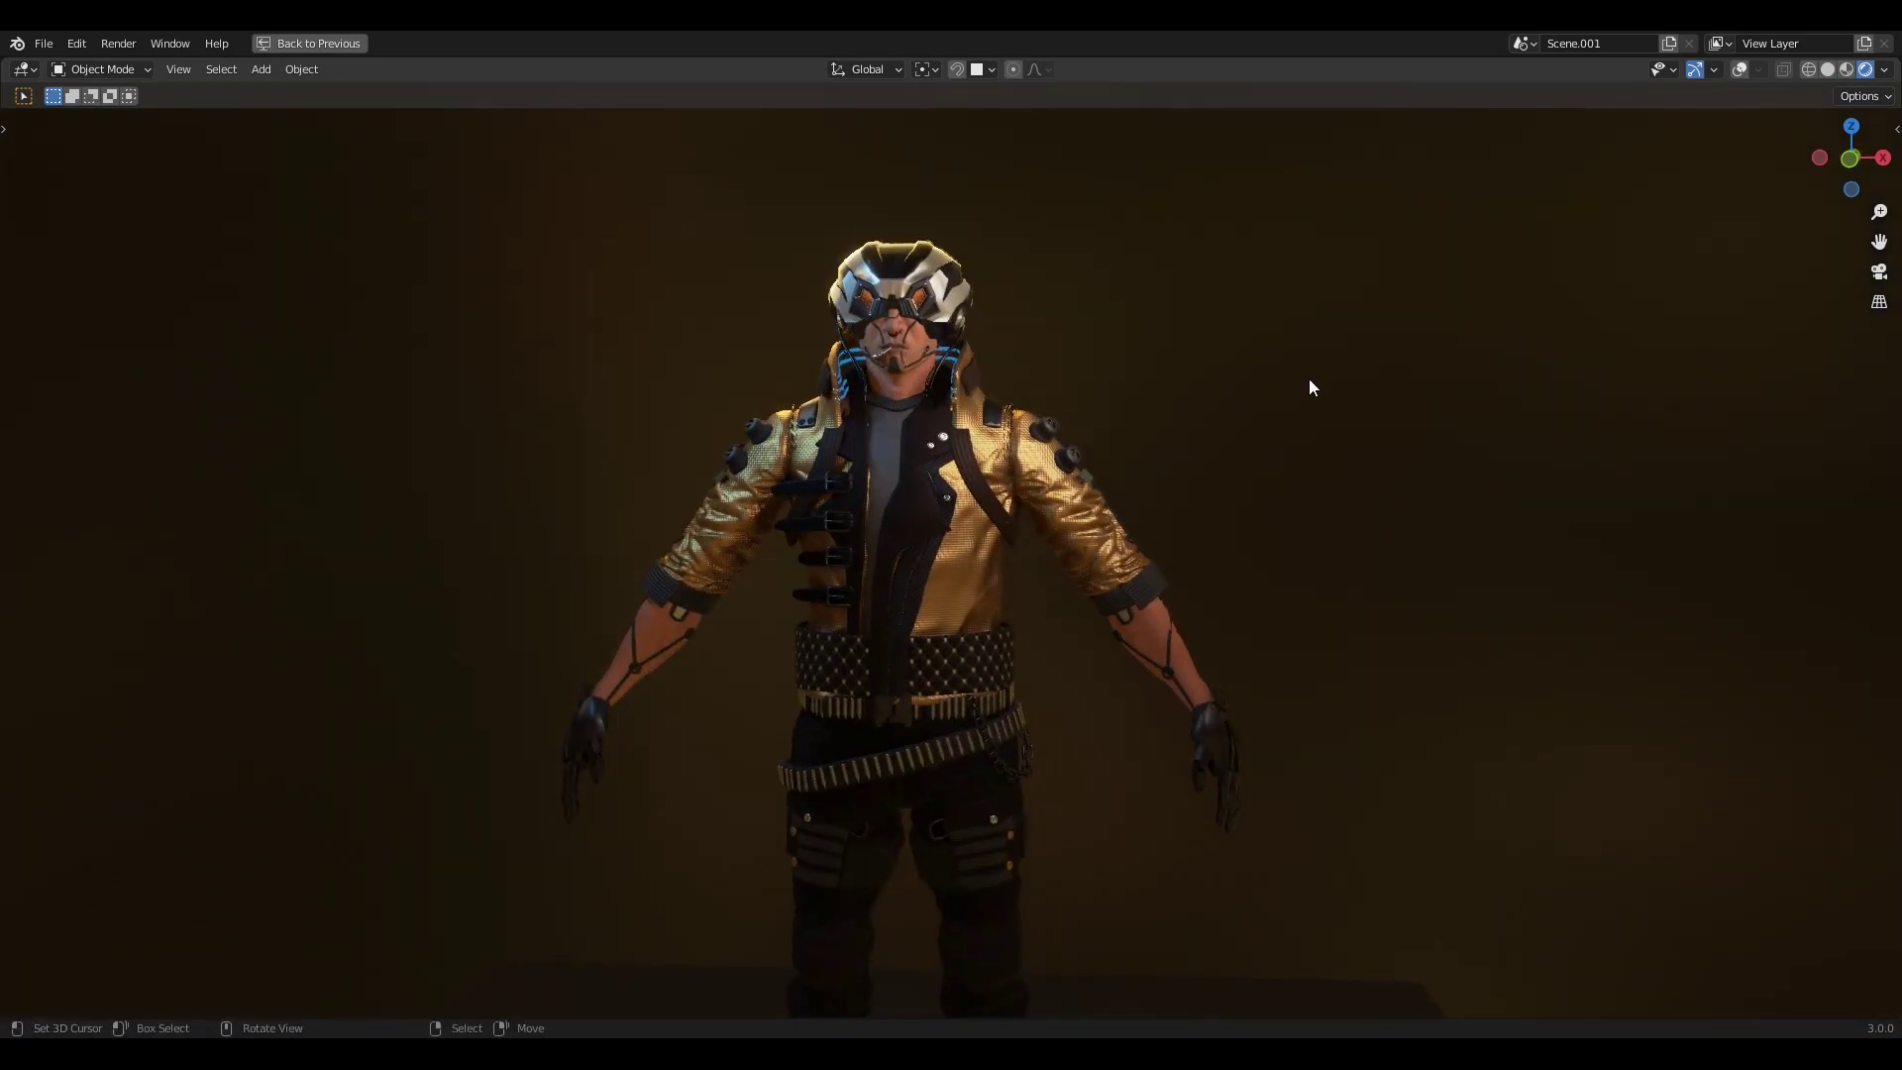
Examine the character from helmet to boots, comparing rendered and material preview shading
scroll(1309, 387, "up", 6)
scroll(1387, 539, "down", 5)
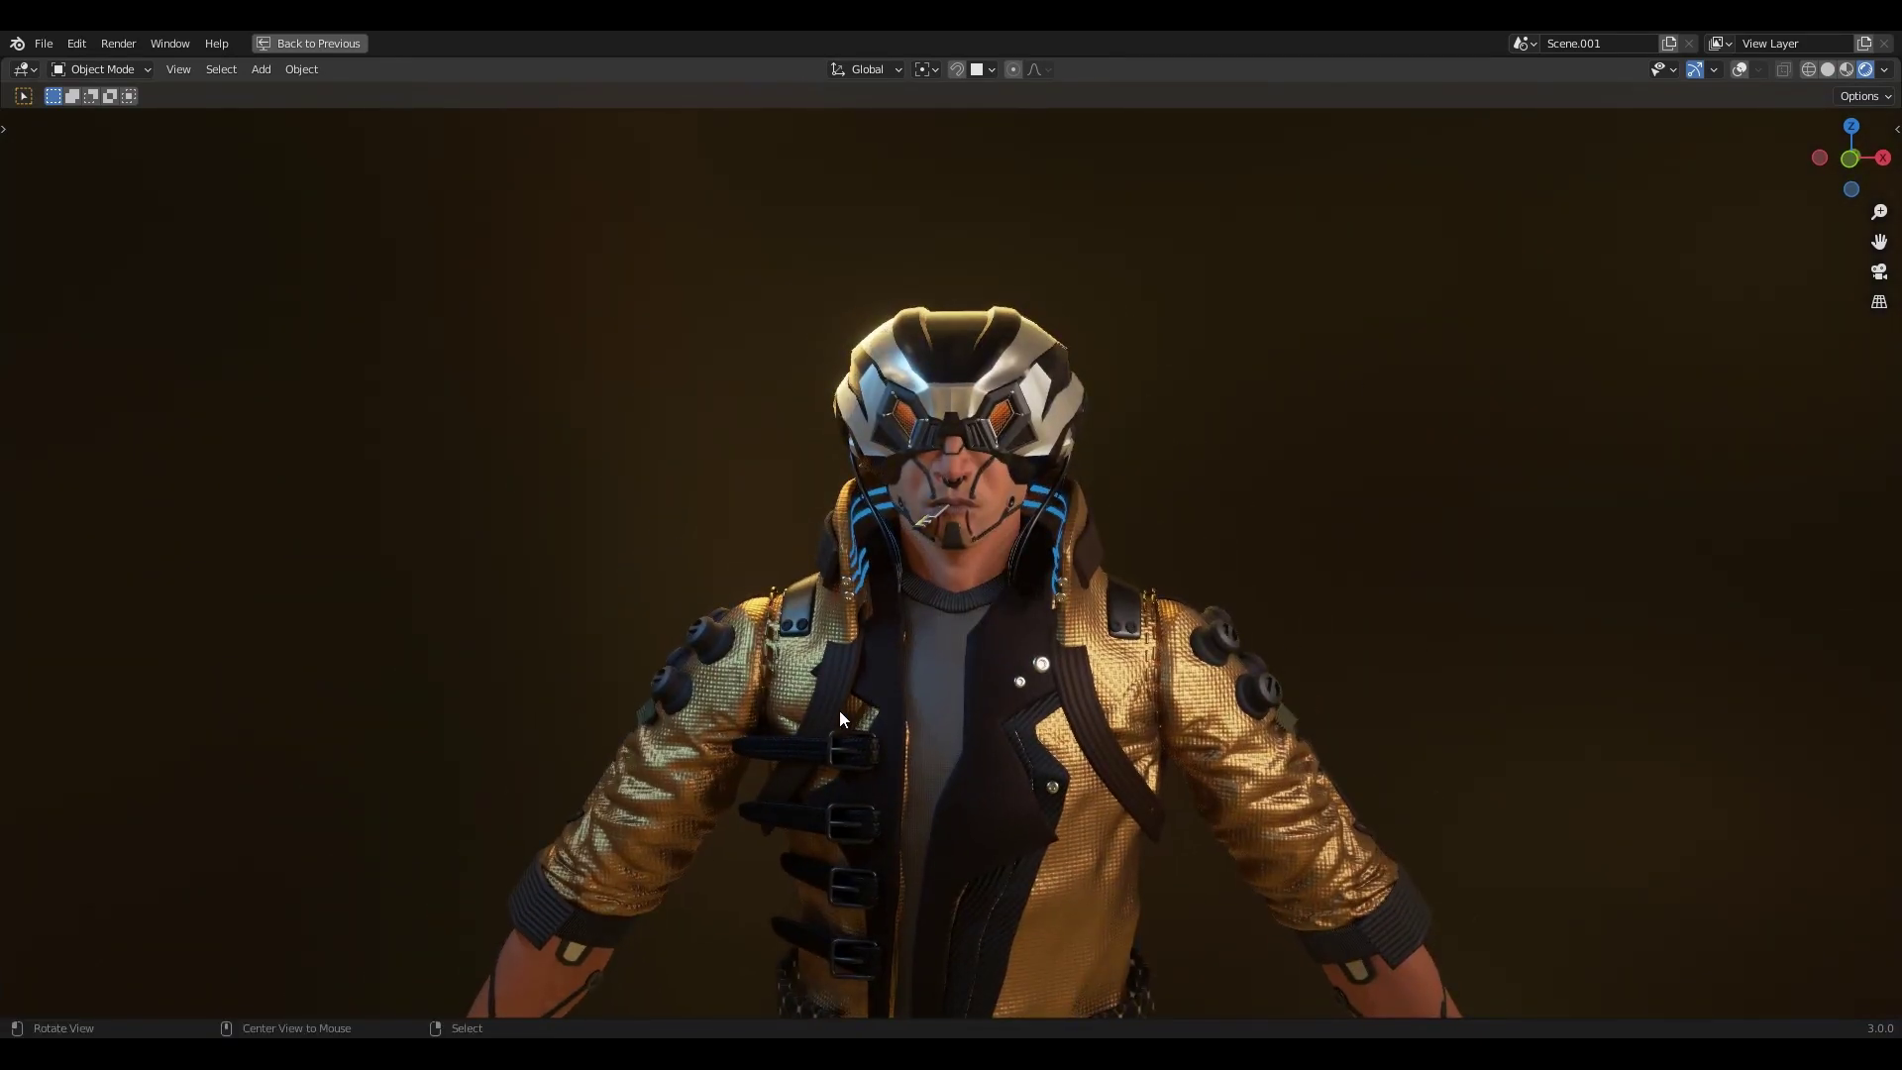
mouse_move(840, 710)
middle_mouse_down()
mouse_move(955, 713)
mouse_move(842, 693)
middle_mouse_up()
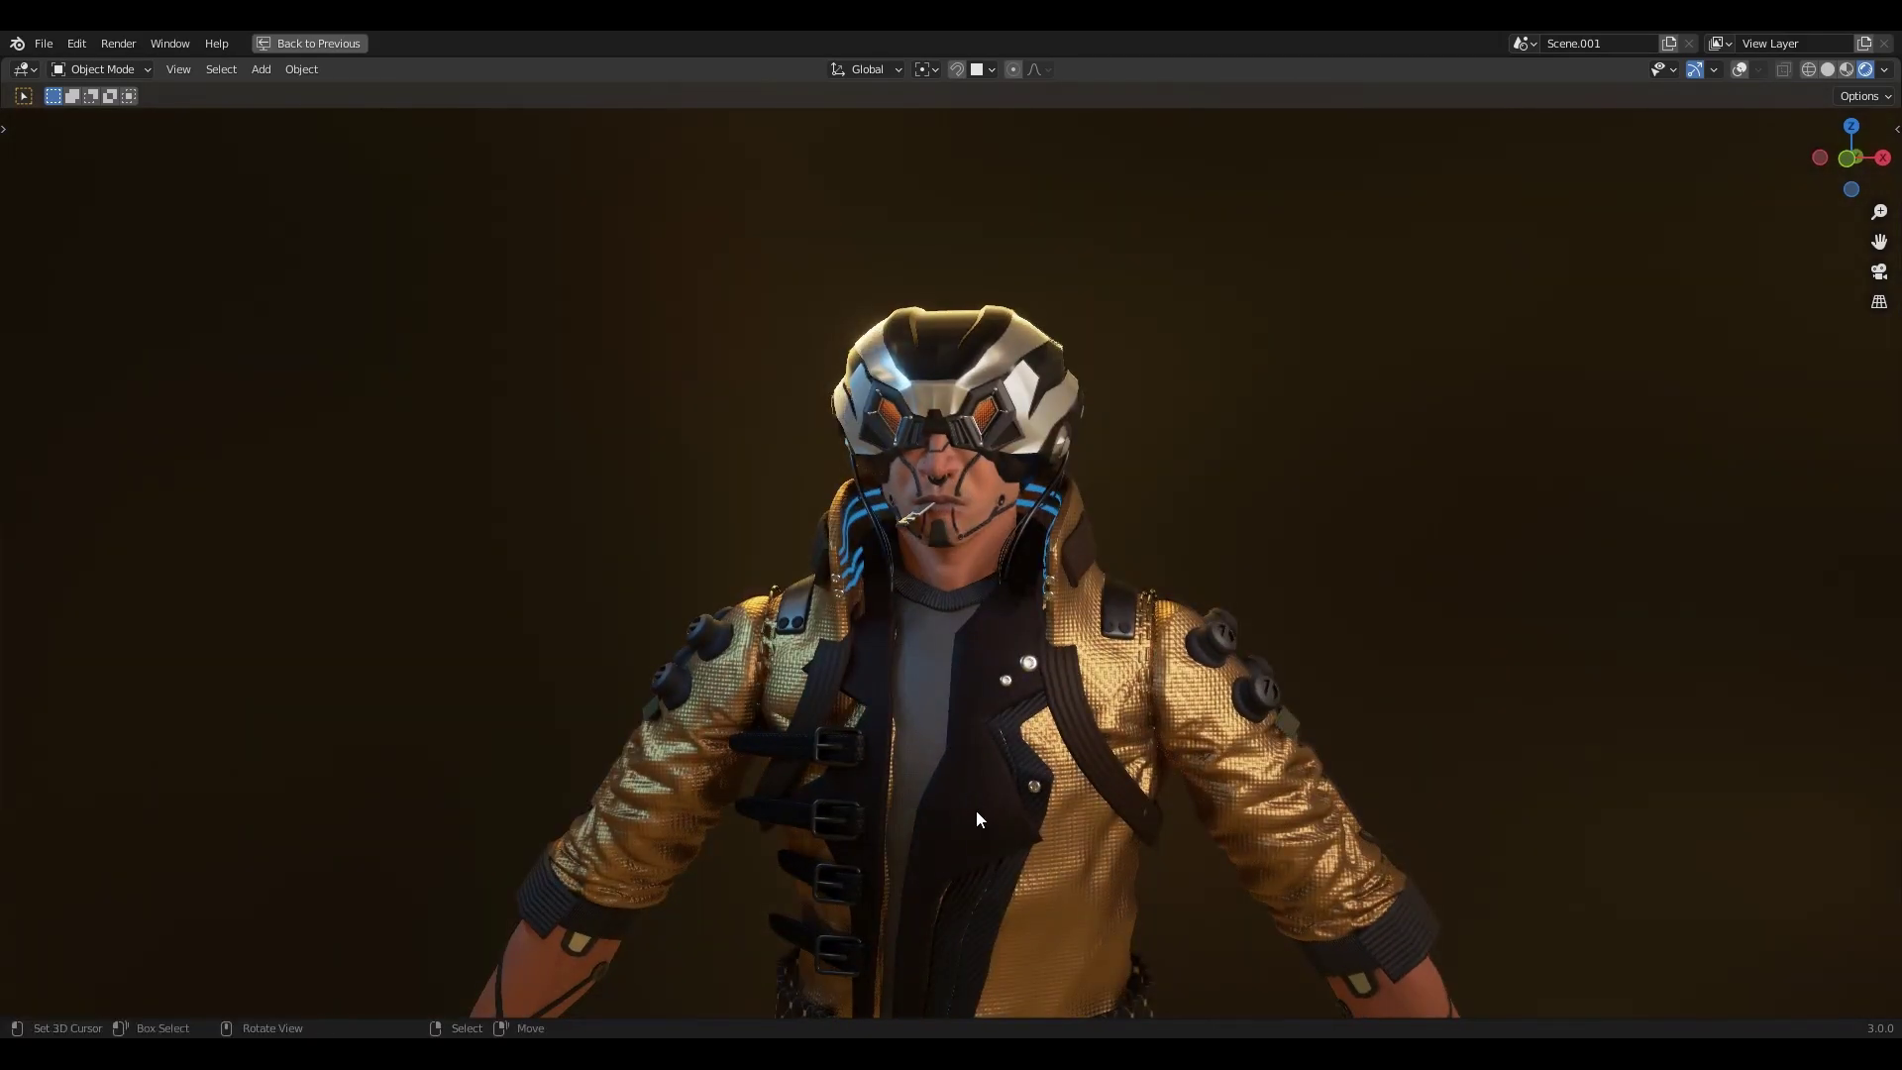
scroll(999, 840, "down", 3)
mouse_move(1018, 869)
middle_mouse_down("shift")
mouse_move(985, 535)
mouse_move(1018, 640)
mouse_move(853, 667)
mouse_move(1392, 344)
mouse_move(1329, 611)
mouse_move(847, 585)
mouse_move(869, 557)
middle_mouse_up("shift")
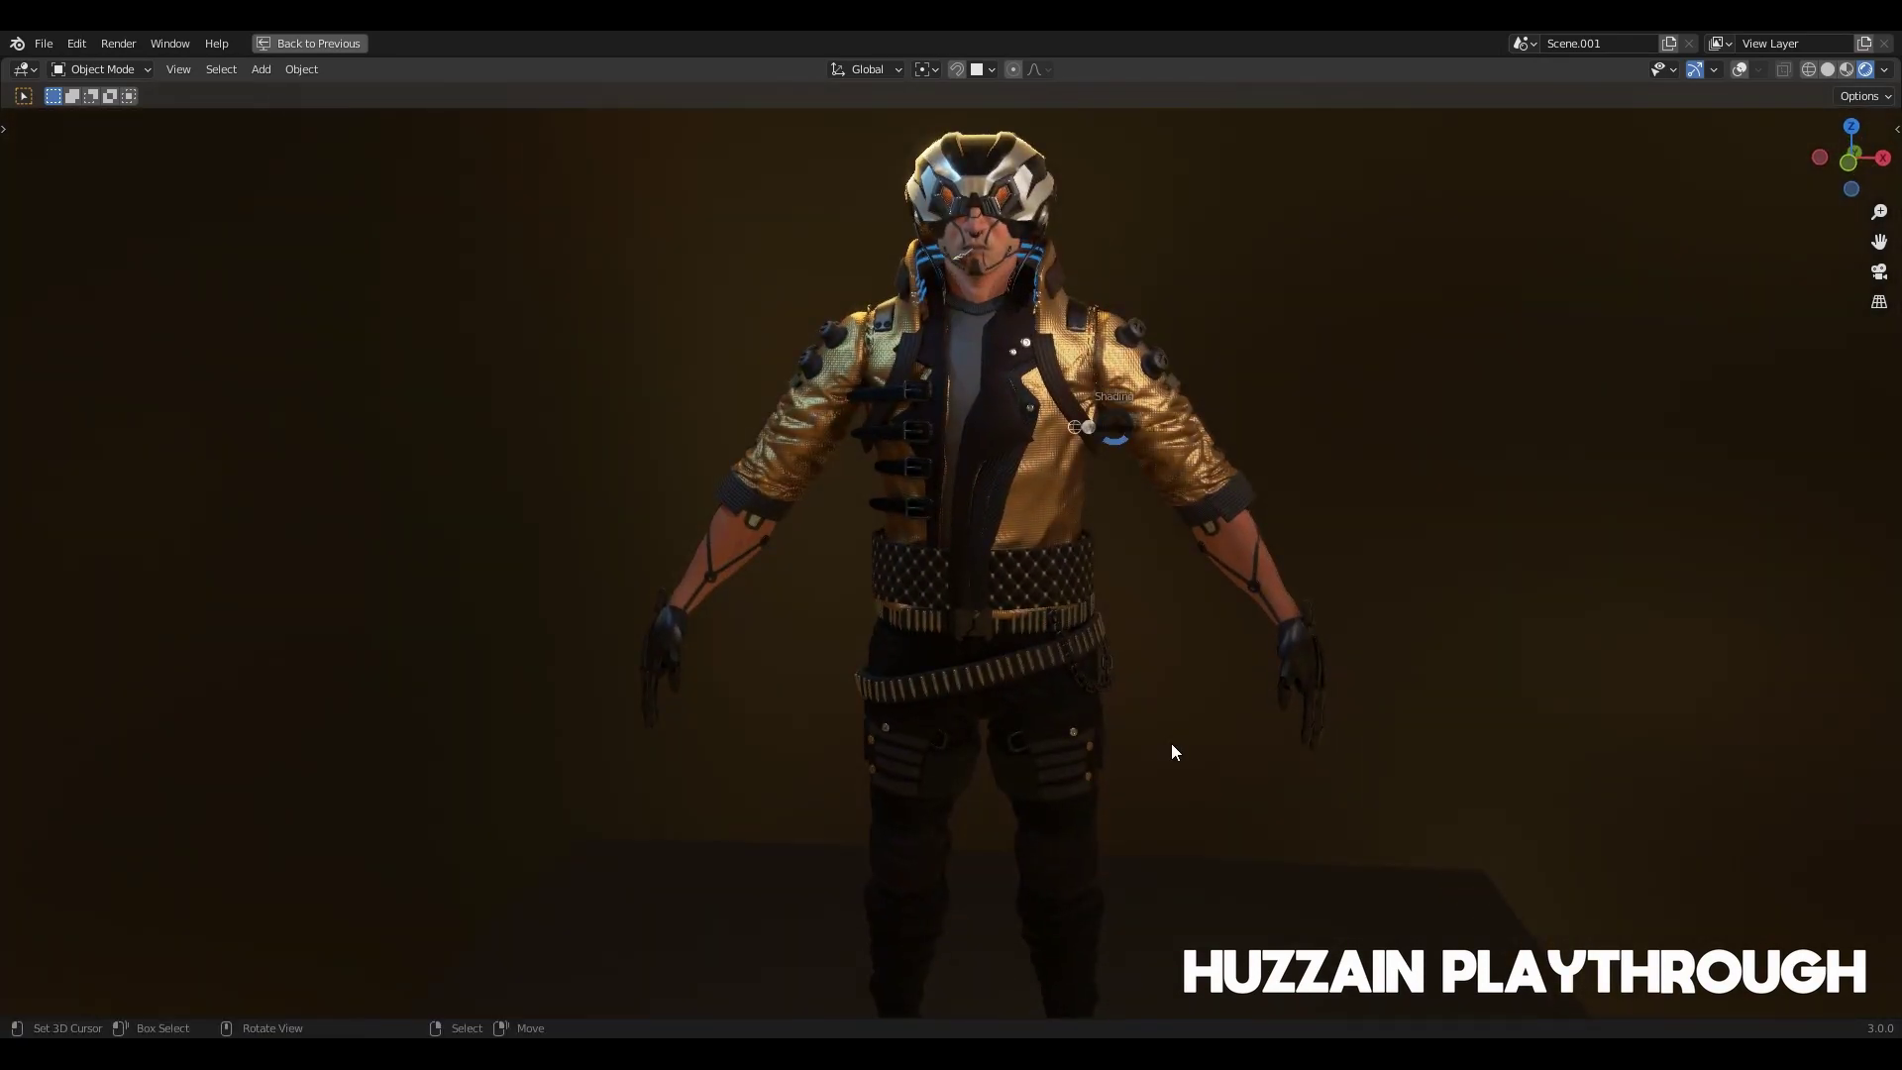
left_click_drag(1181, 769, 1162, 674, "alt+shift")
scroll(1144, 594, "down", 2)
left_click_drag(1137, 550, 1541, 564, "alt")
middle_click_drag(915, 594, 1379, 615)
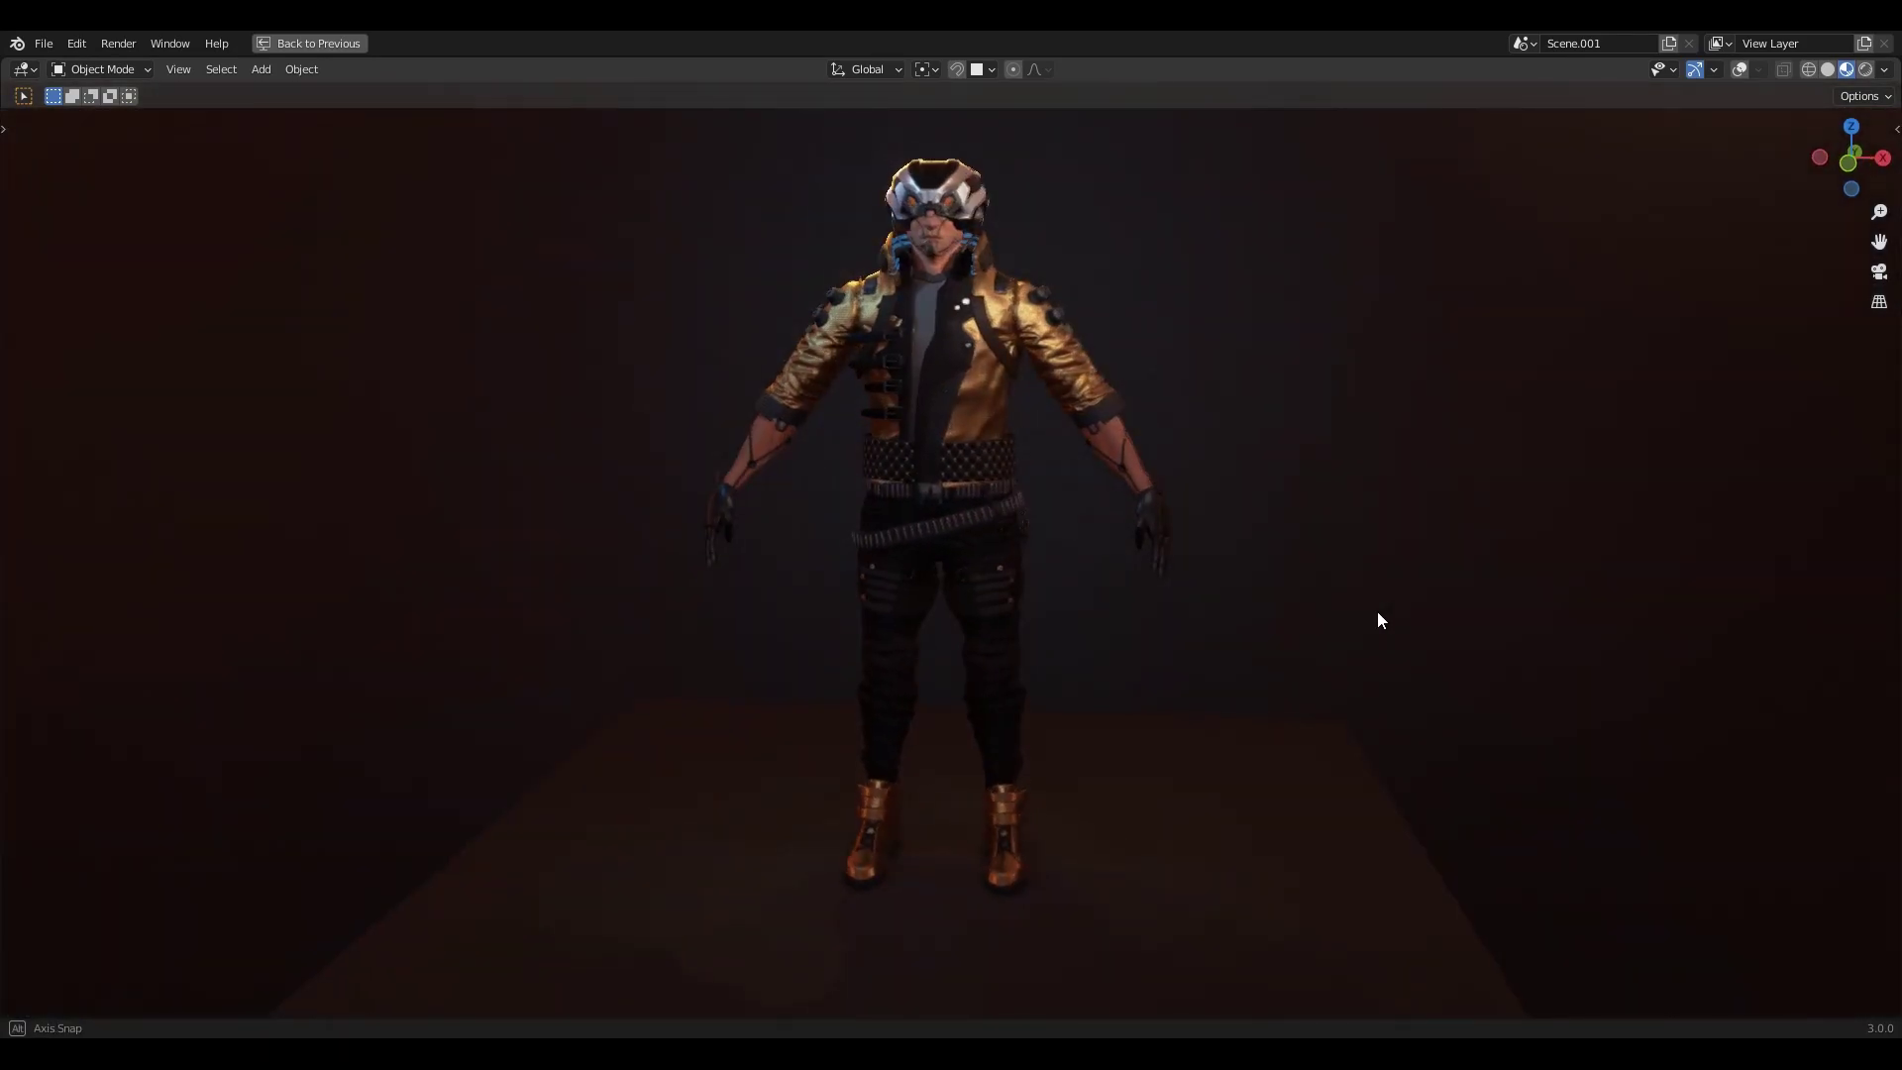
left_click_drag(1244, 387, 1252, 633, "alt+shift")
left_click_drag(1238, 448, 1233, 420, "alt")
scroll(1297, 569, "up", 6)
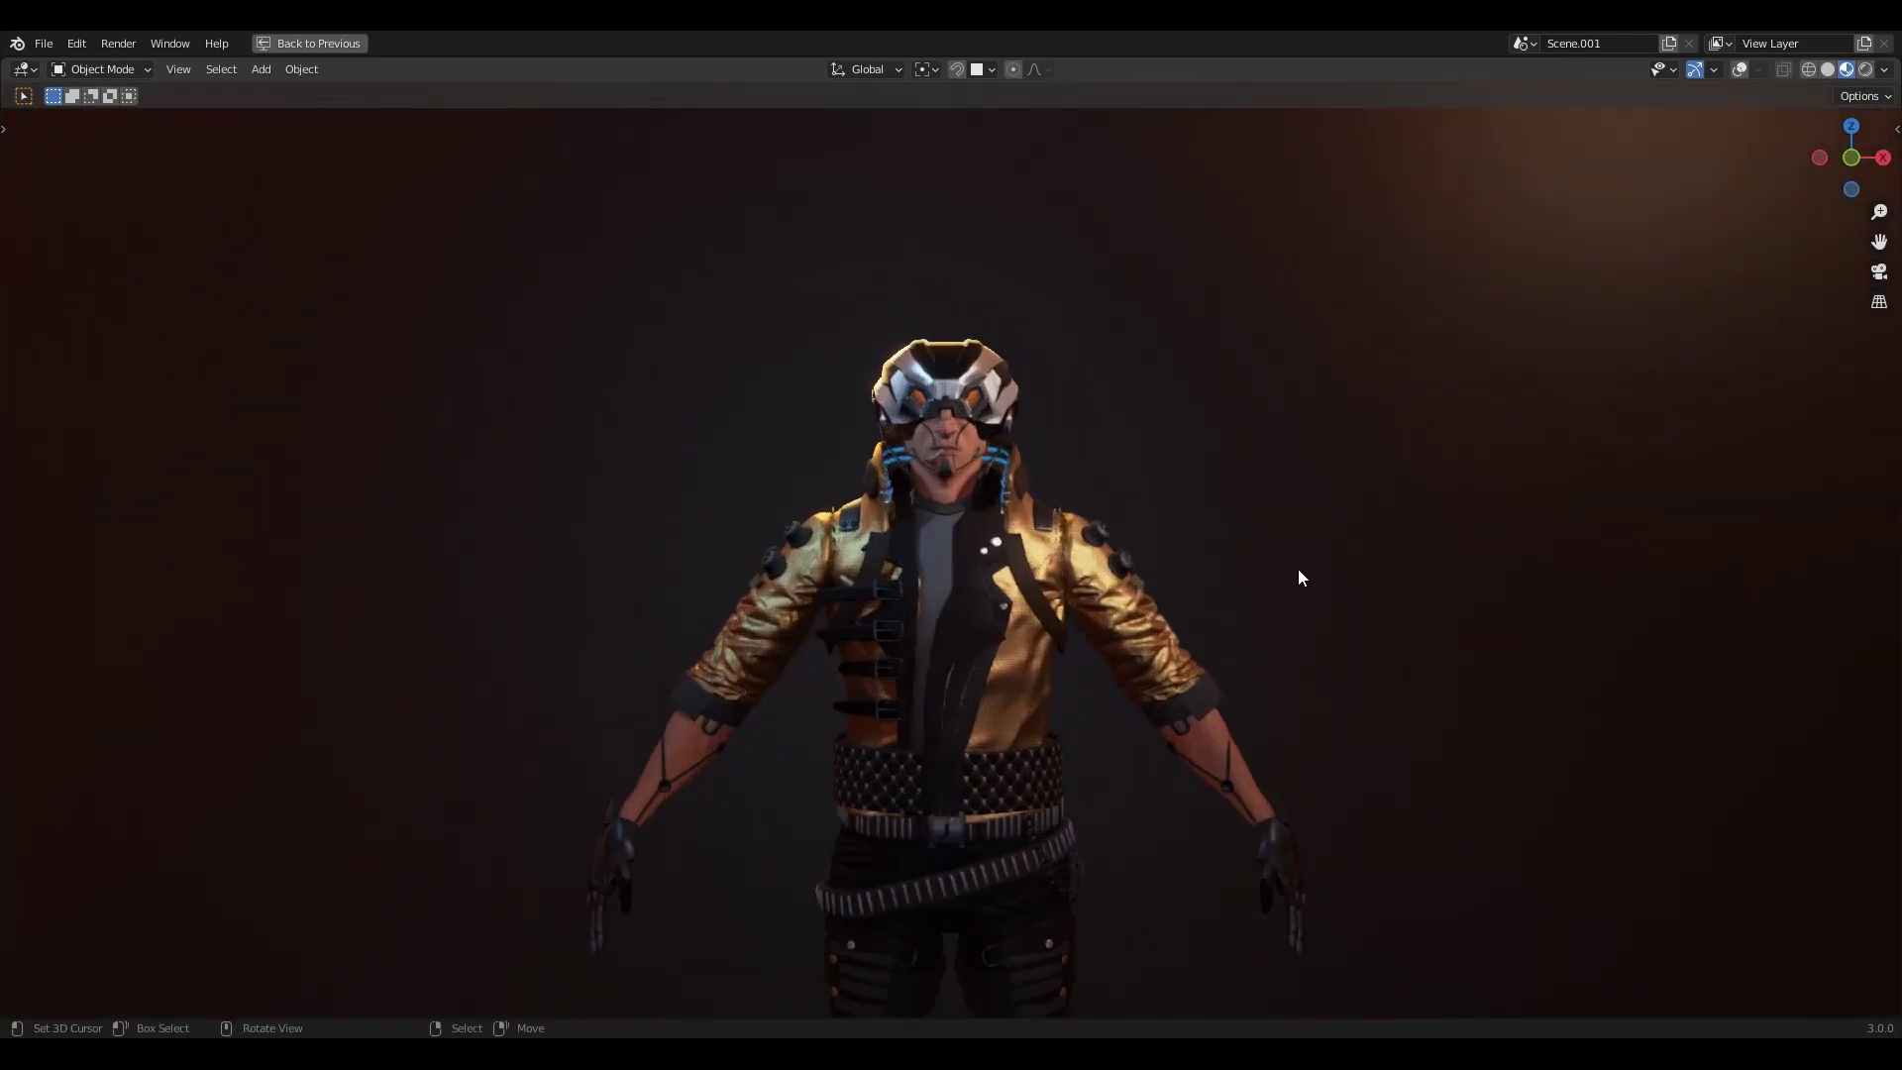
left_click_drag(1332, 372, 1349, 536, "alt+shift")
scroll(1334, 436, "up", 1)
key("z")
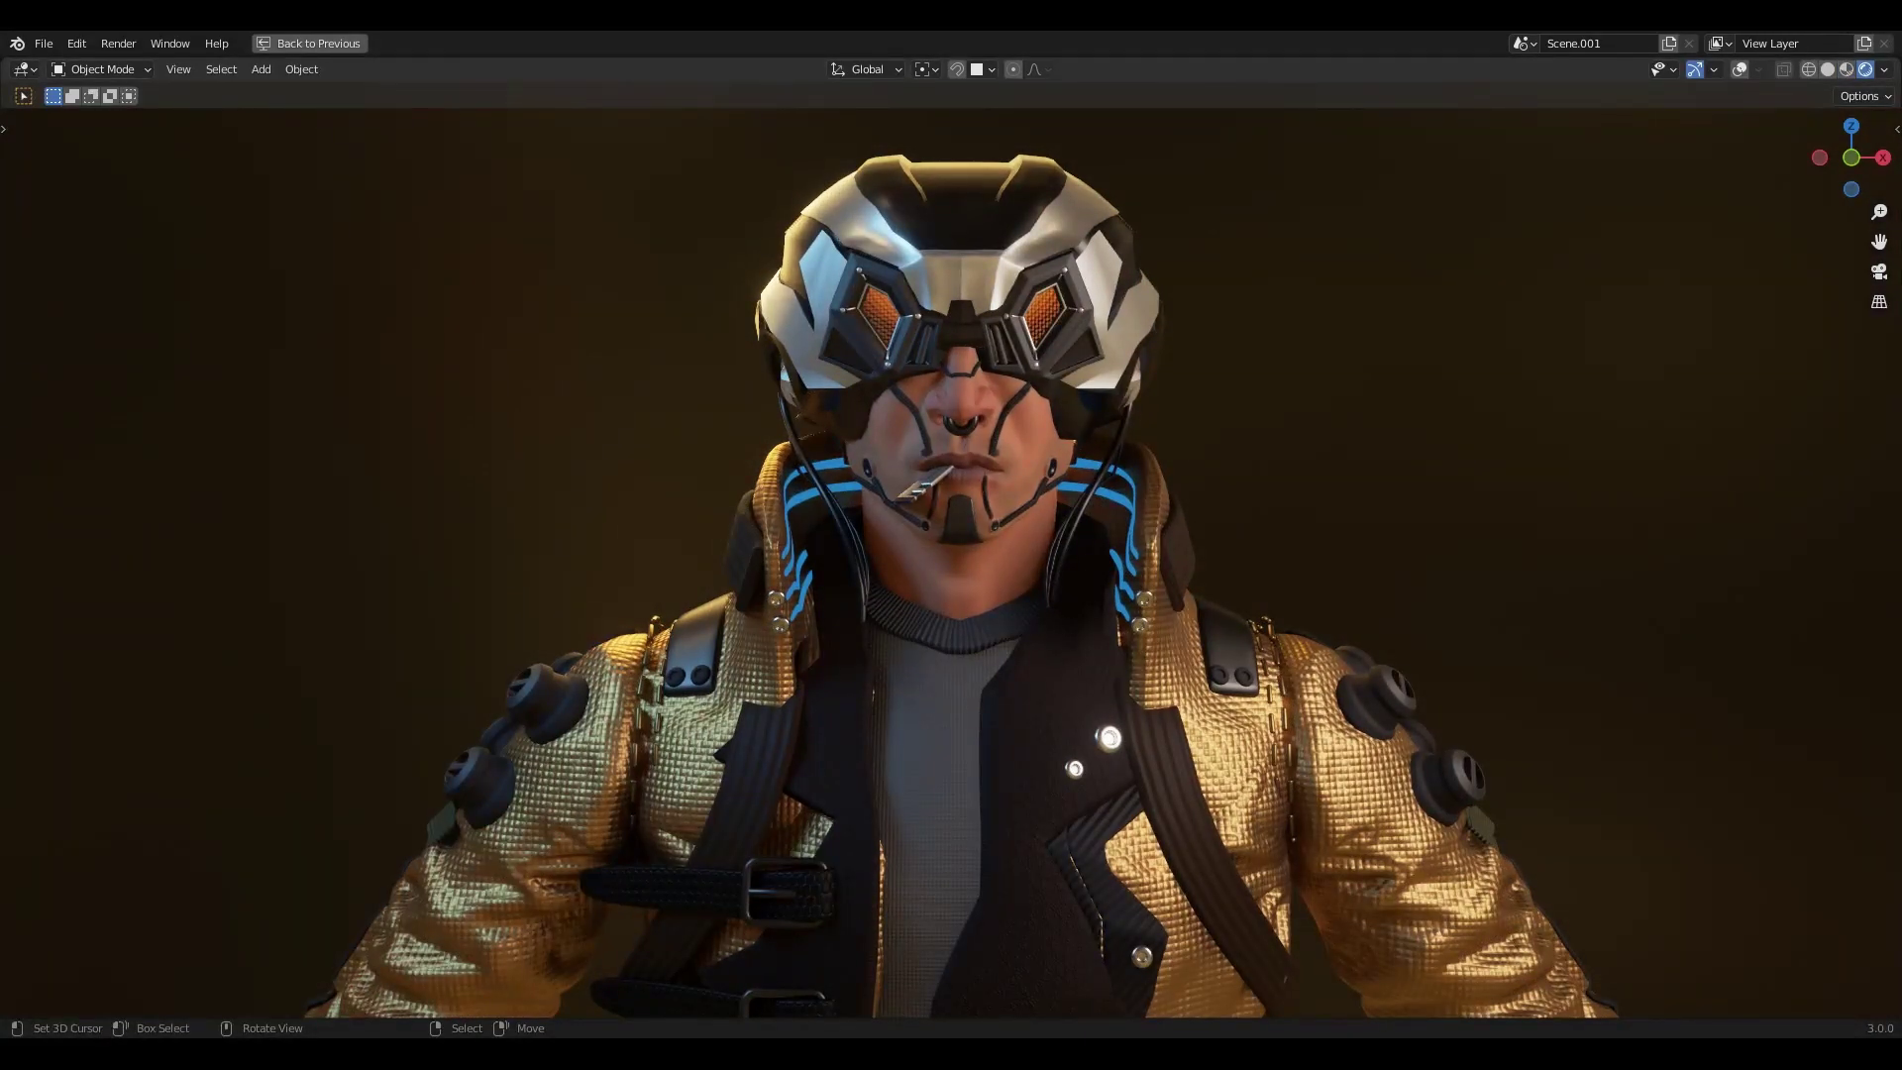
Switch the viewport to solid shading and enable the overlays with scene statistics
key("z")
scroll(1432, 612, "down", 5)
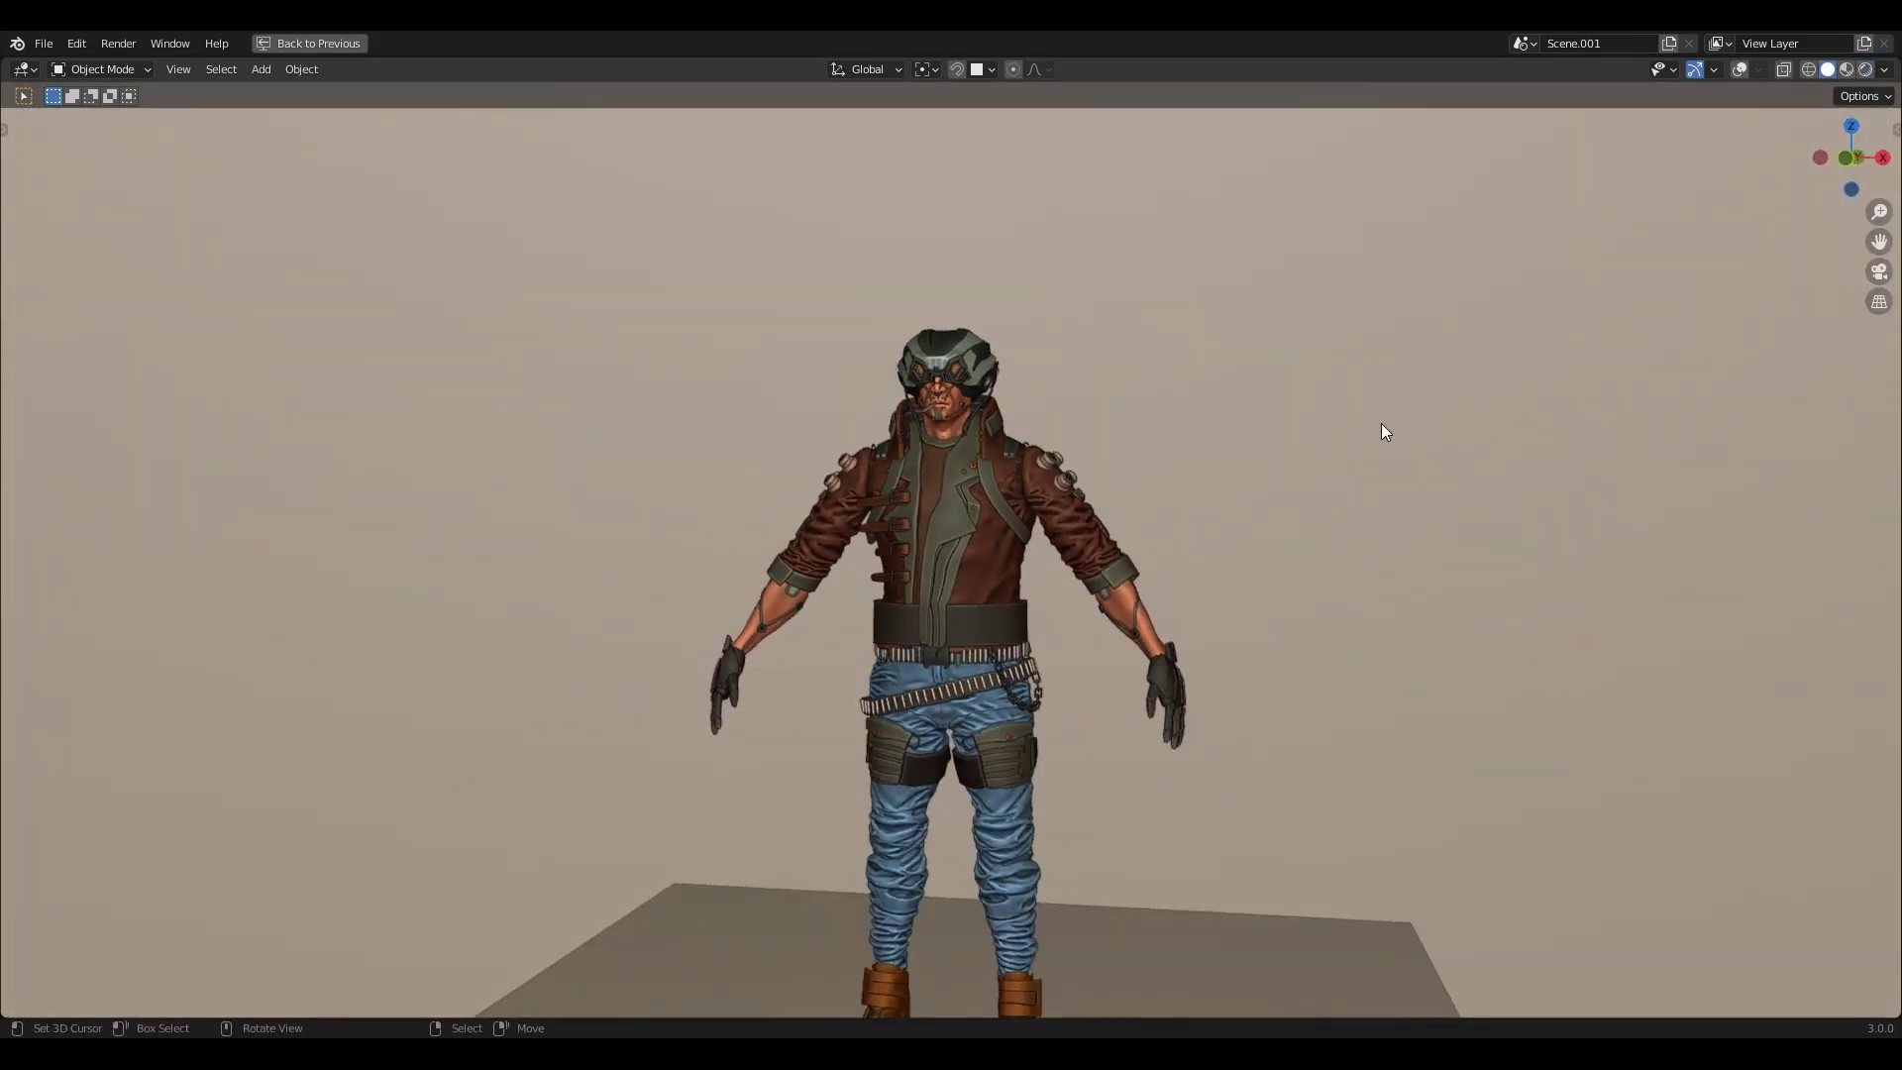
left_click(1743, 70)
left_click(1757, 70)
left_click(1649, 238)
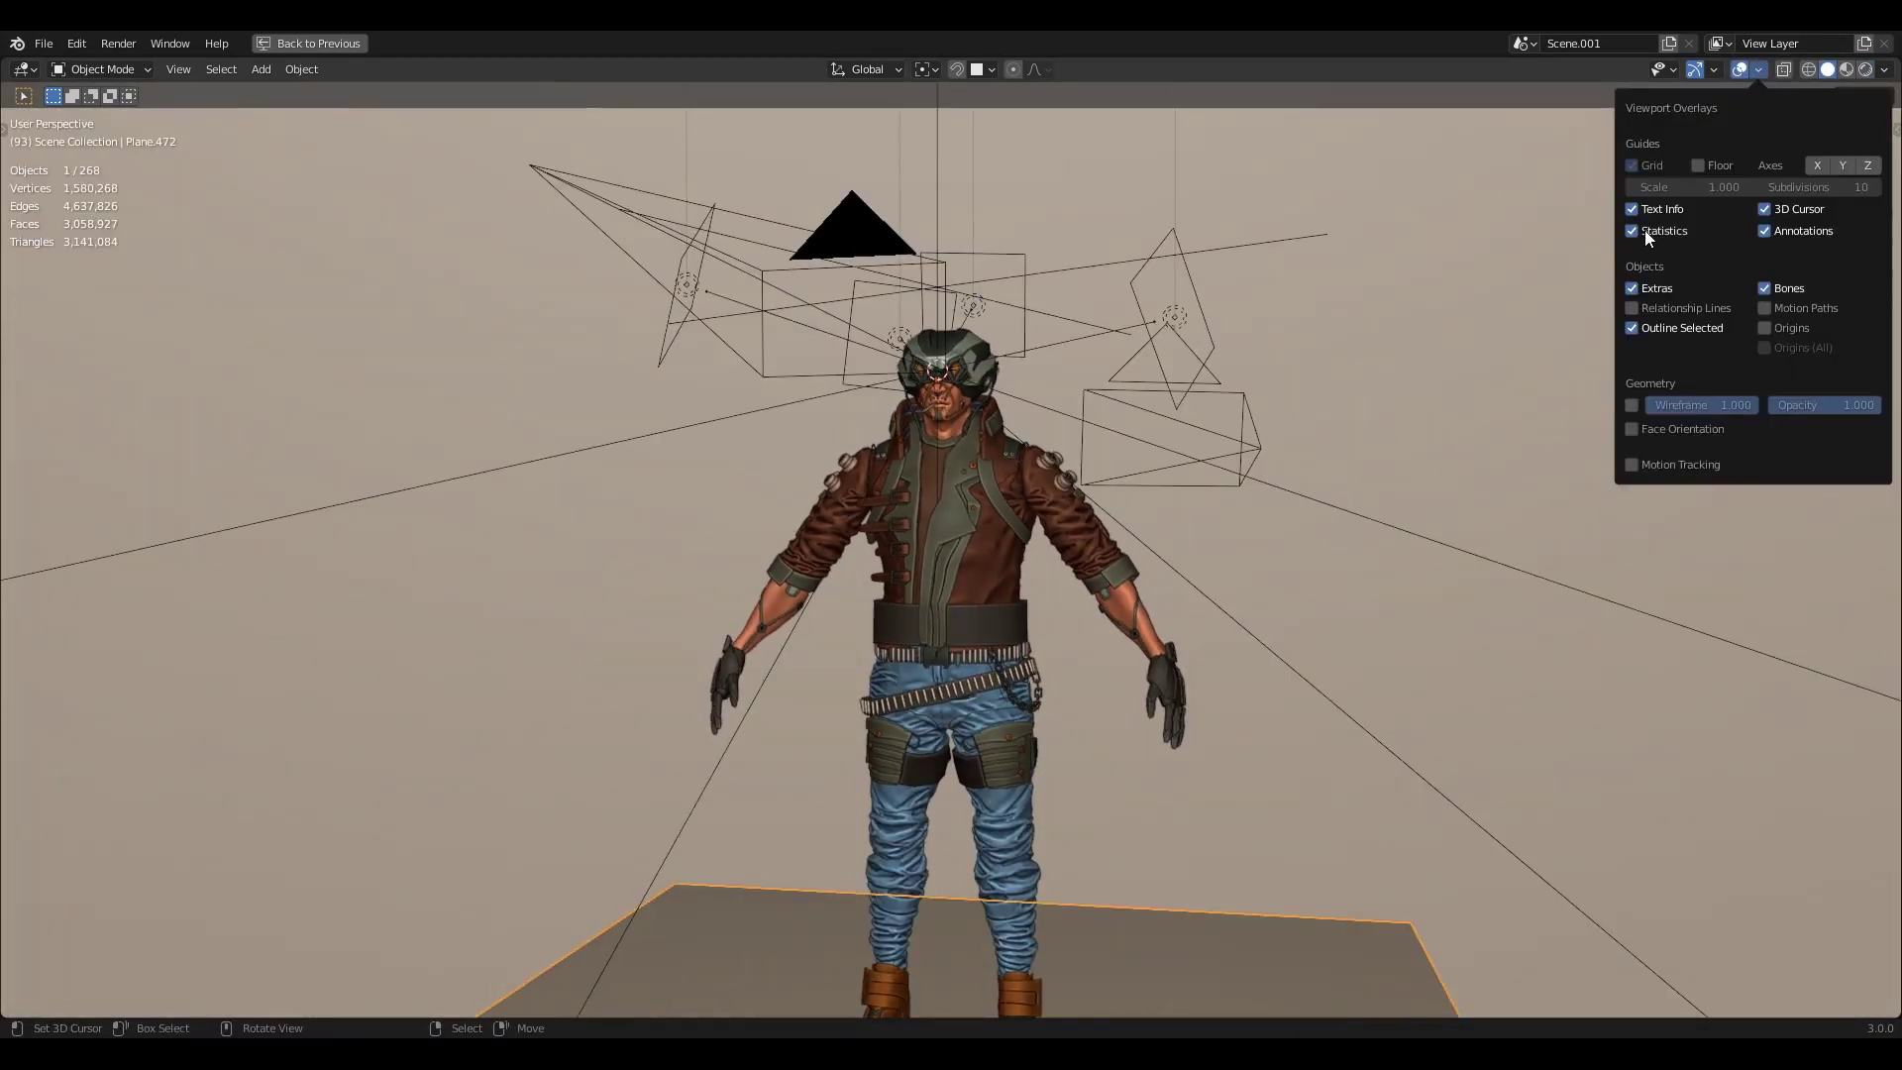
Try moving the jacket sleeves and select the upper jeans piece
scroll(1054, 503, "up", 2)
left_click(1129, 546)
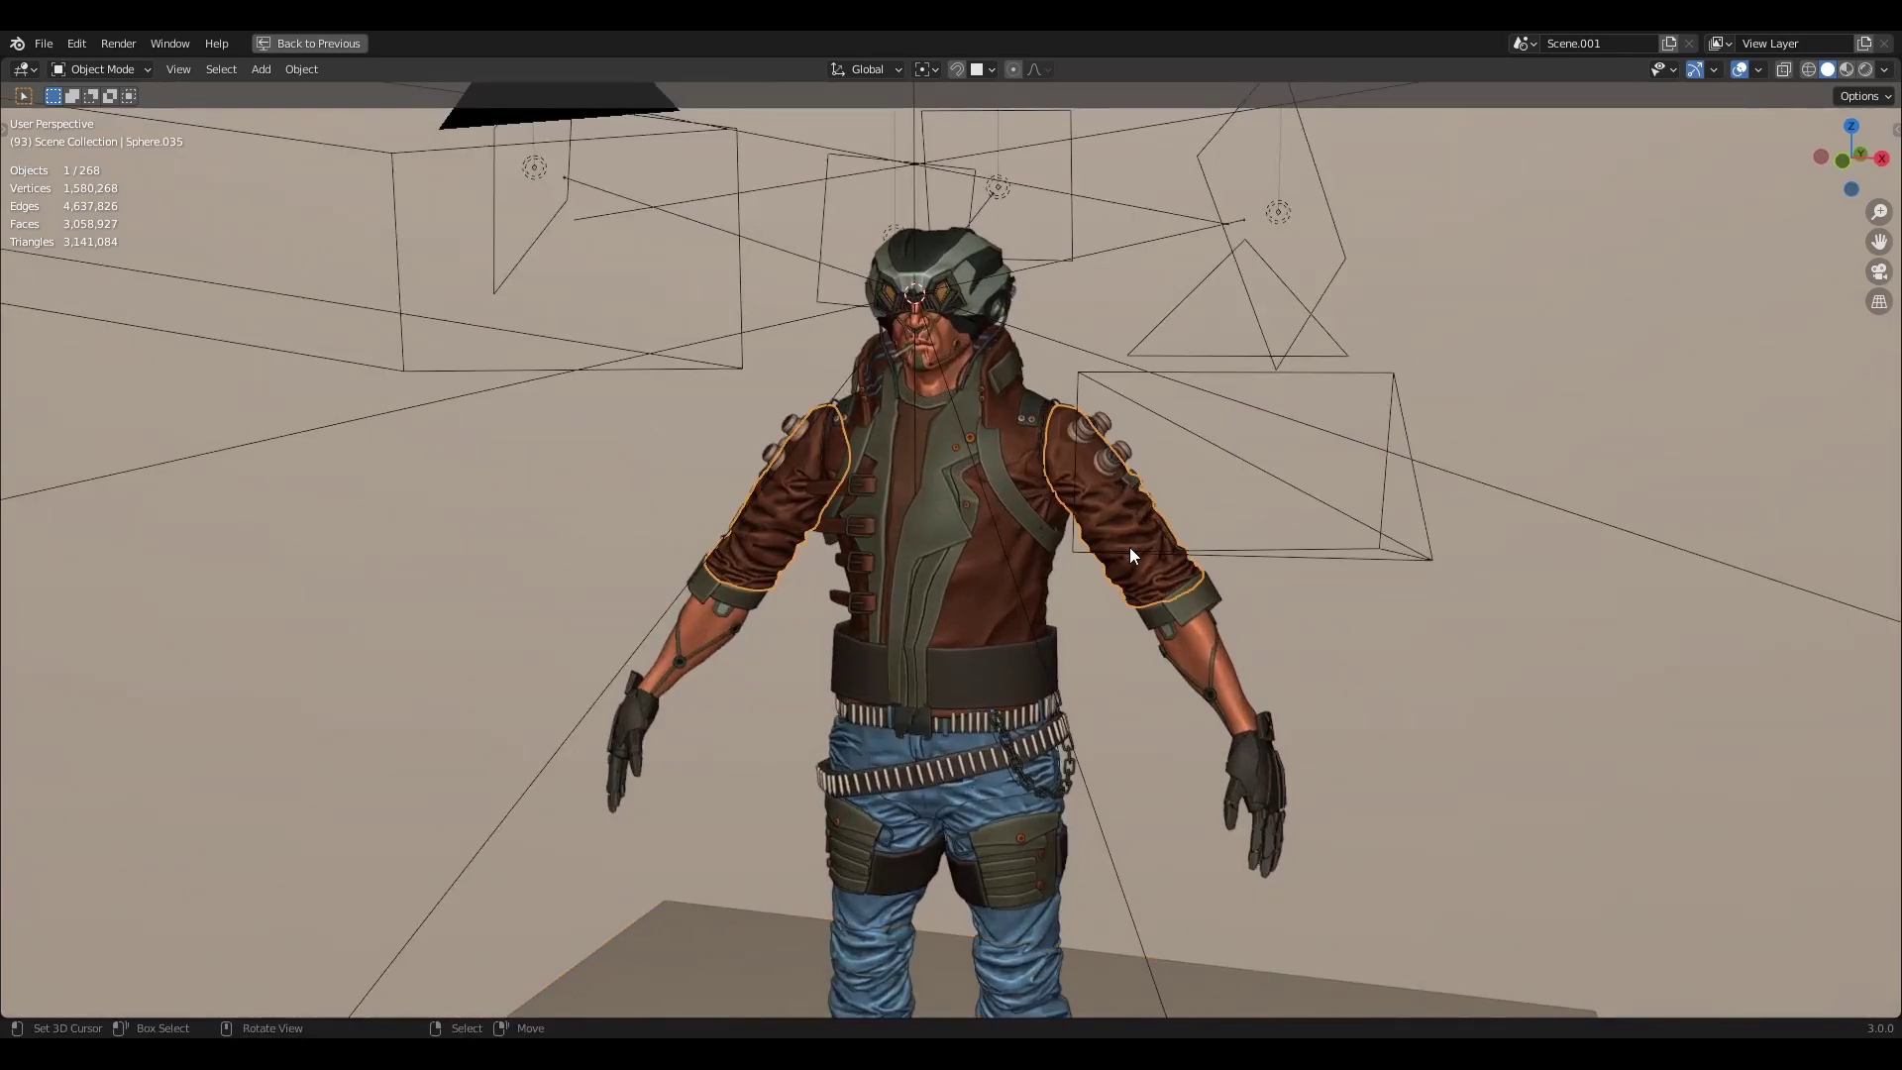
key("g")
right_click(1364, 417)
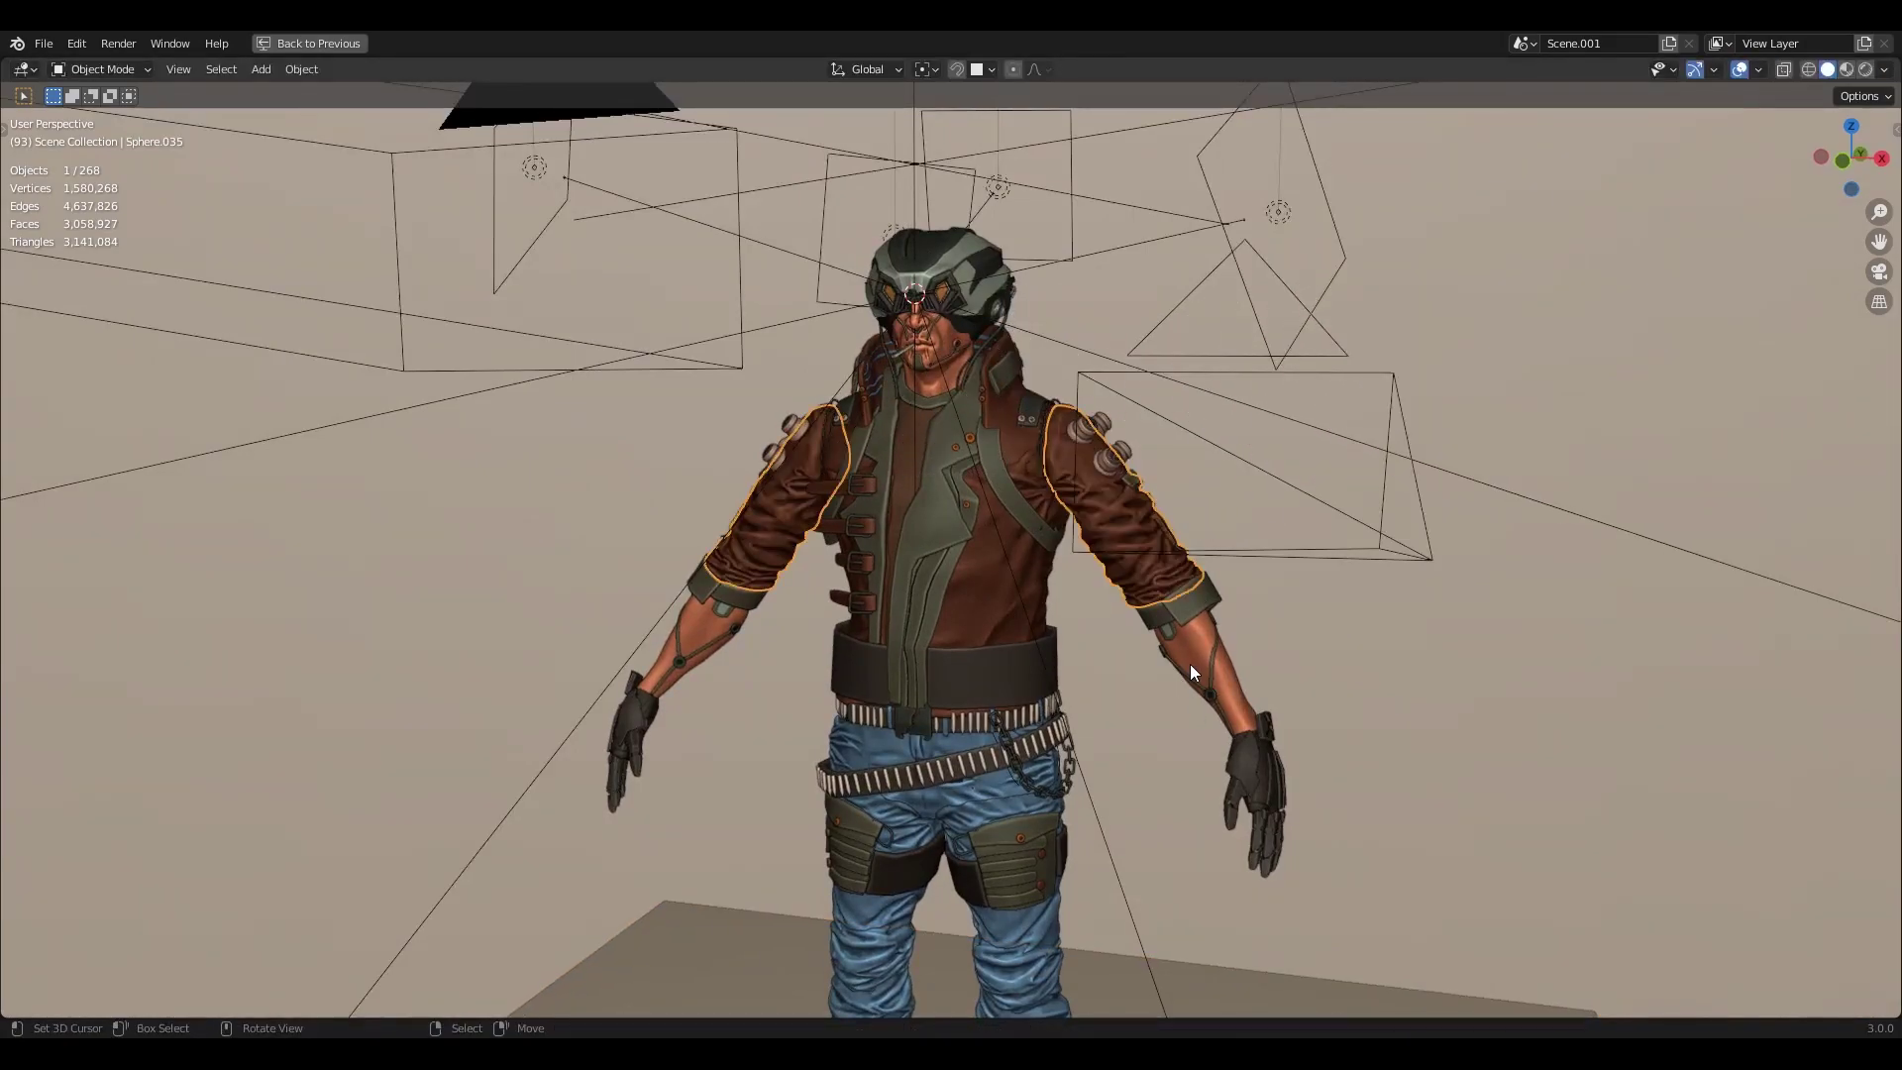
left_click(993, 797)
middle_click_drag(1120, 929, 1052, 756, "shift")
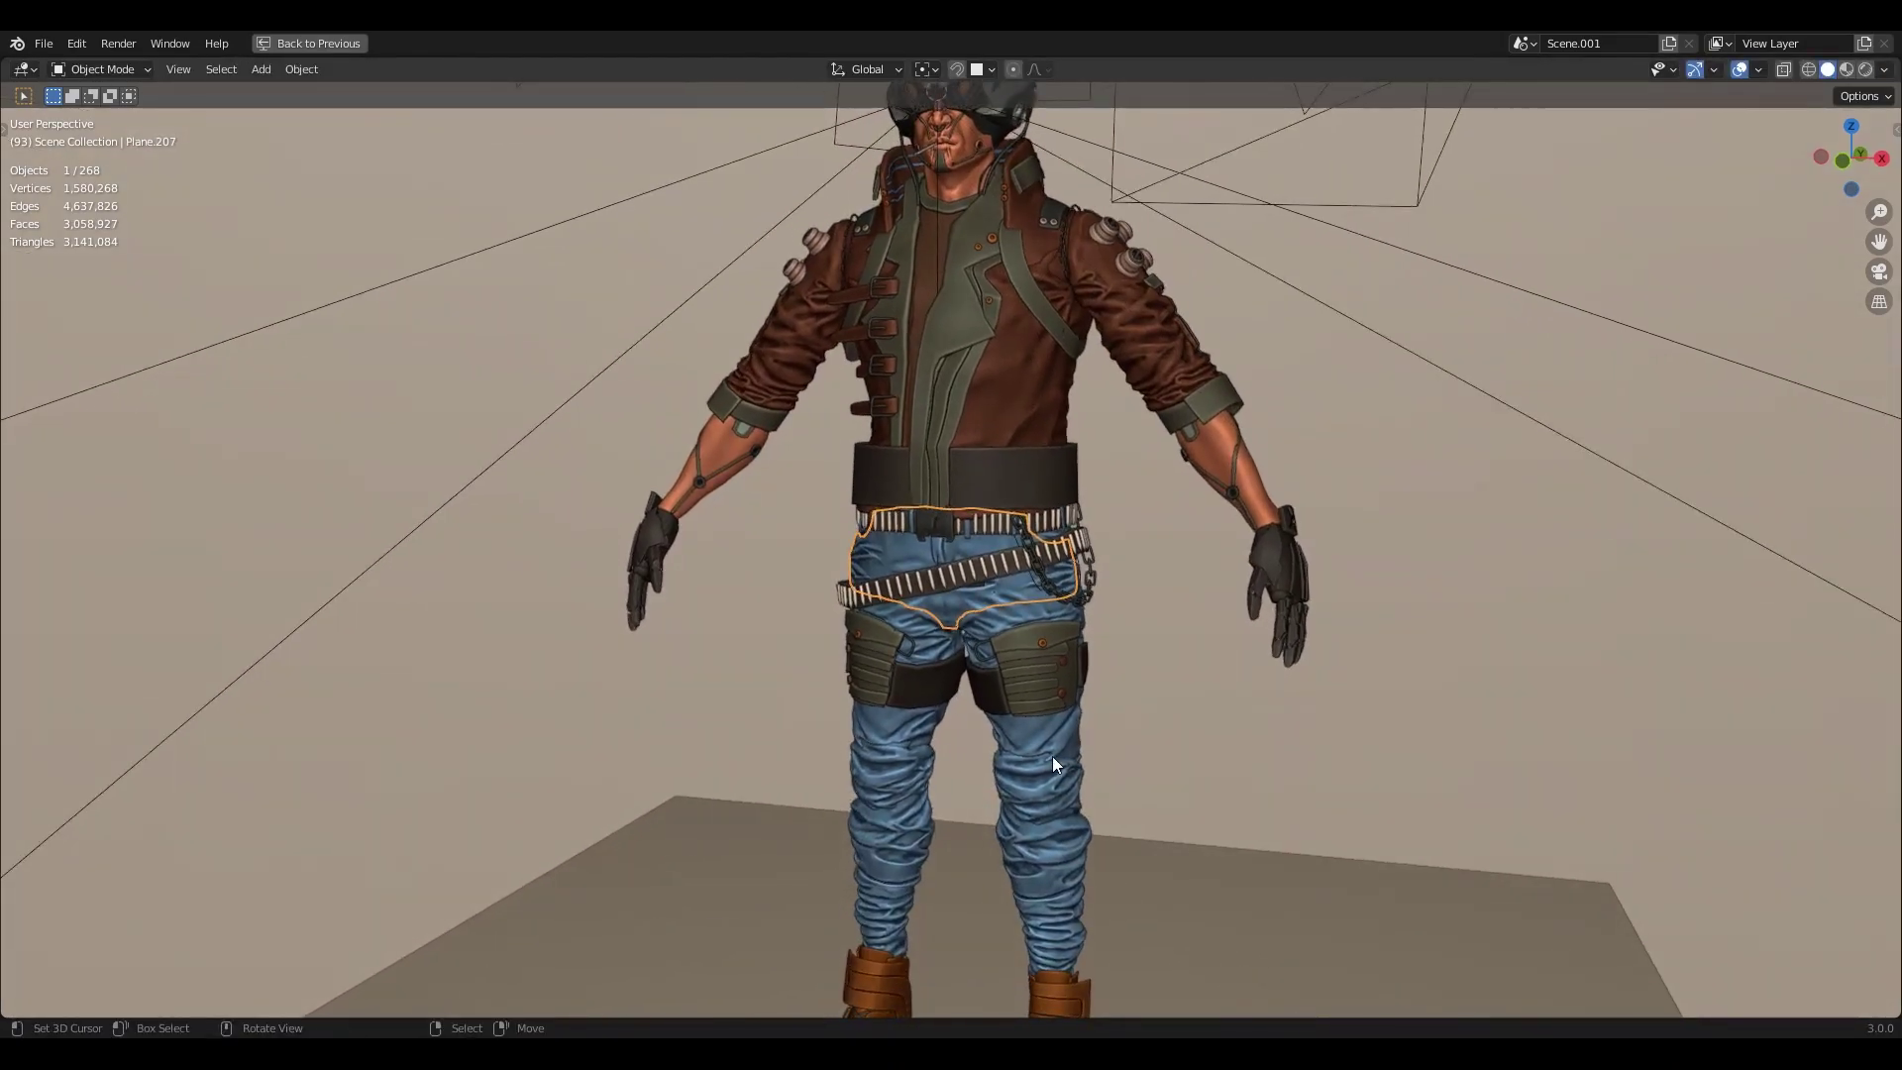
Hide the overlays and try moving the jacket detail, jeans leg pieces and boots as separate objects
left_click(1739, 69)
scroll(1167, 568, "down", 2)
left_click_drag(1167, 568, 1226, 567, "alt")
right_click(1088, 355)
key("g")
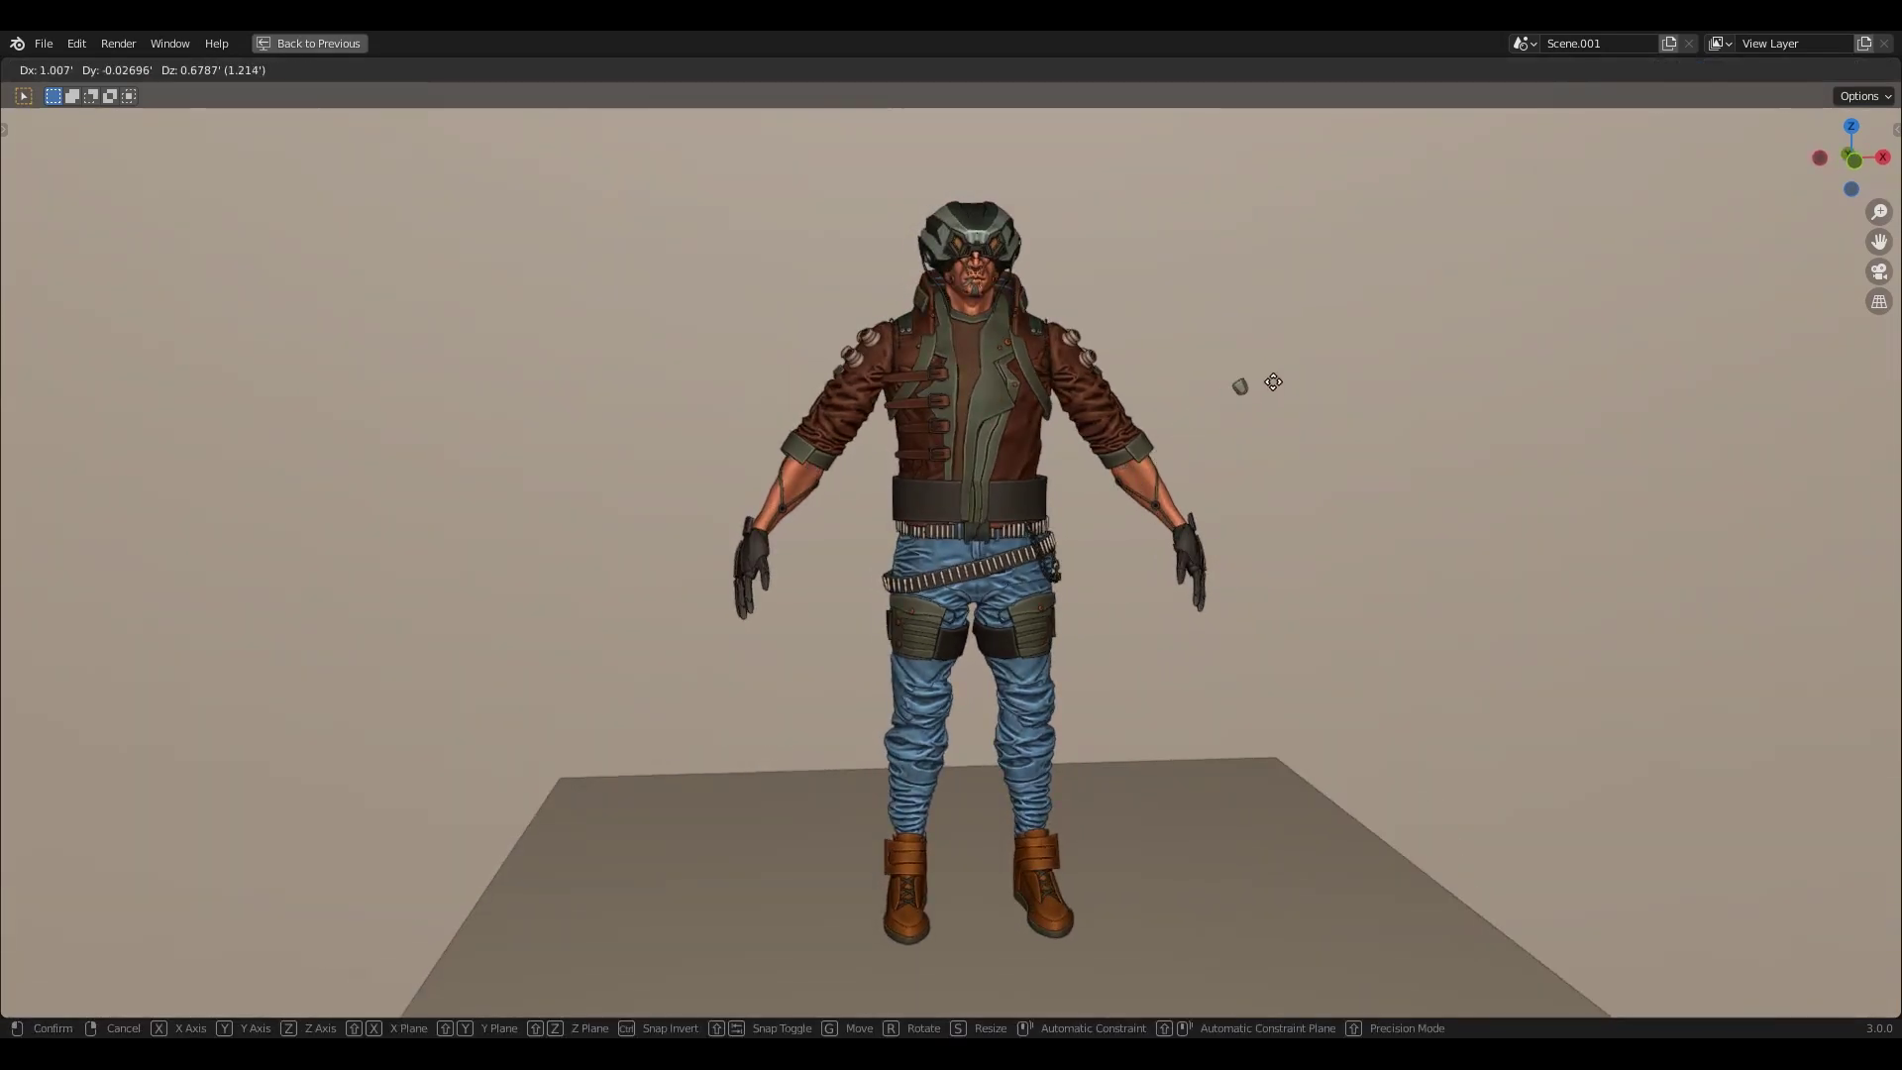
right_click(1266, 378)
right_click(1024, 705)
key("g")
right_click(1250, 610)
right_click_drag(1036, 808, 1042, 806)
key("g")
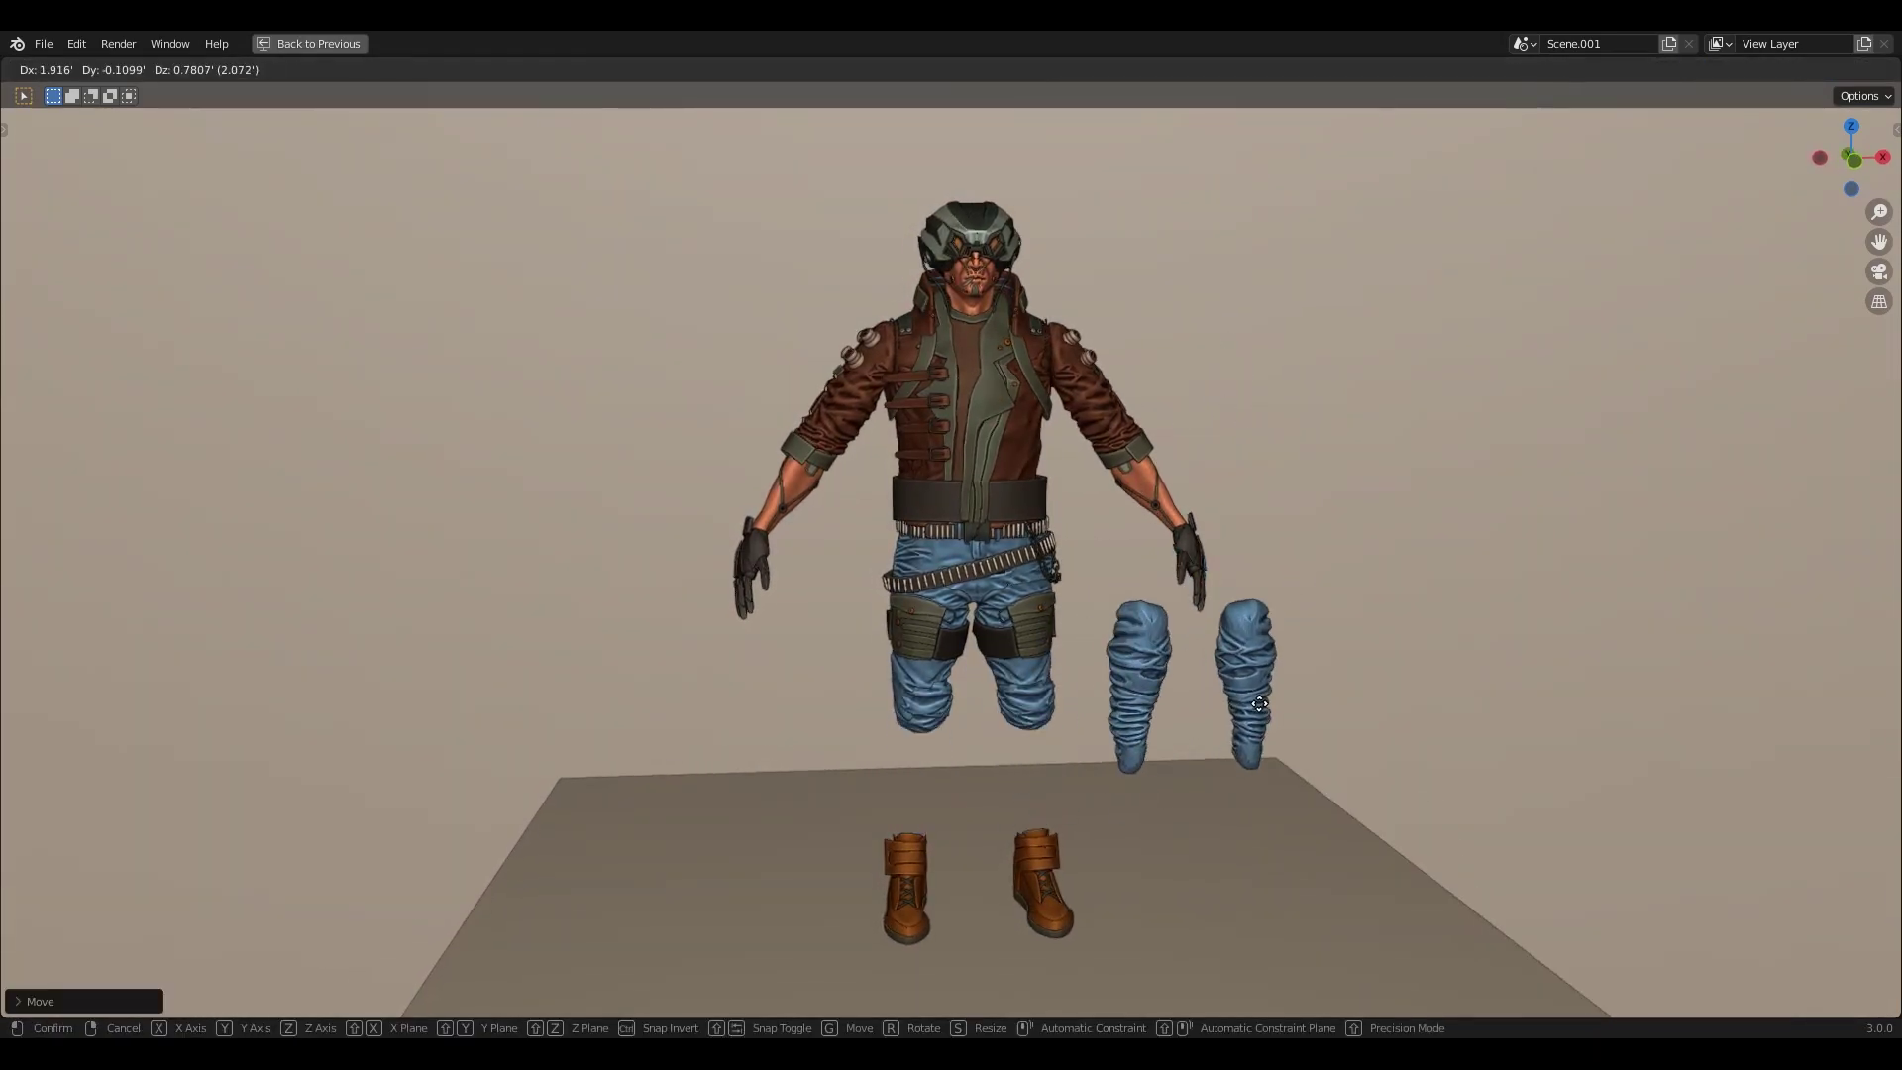
right_click(1262, 751)
right_click(1042, 850)
key("g")
View the character's upper body in rendered shading
scroll(1208, 753, "up", 4)
key("z")
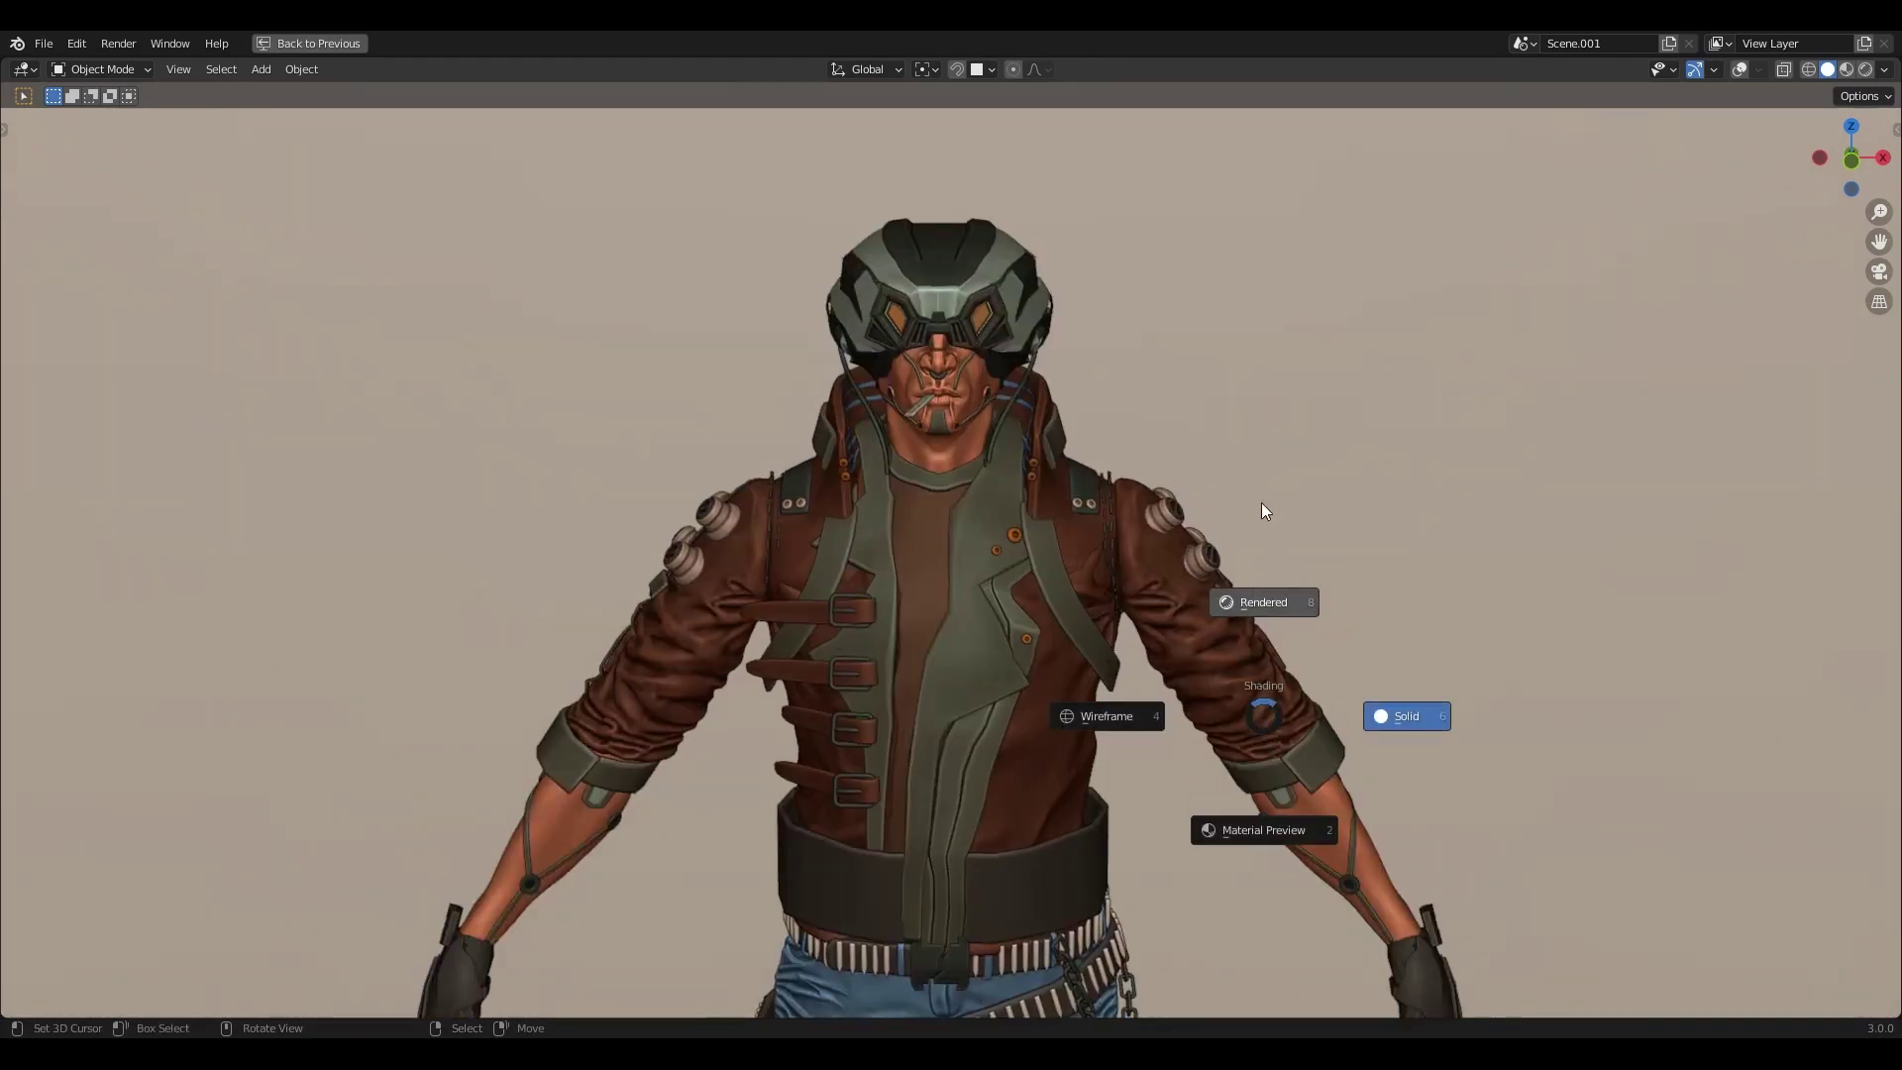
left_click(1262, 465)
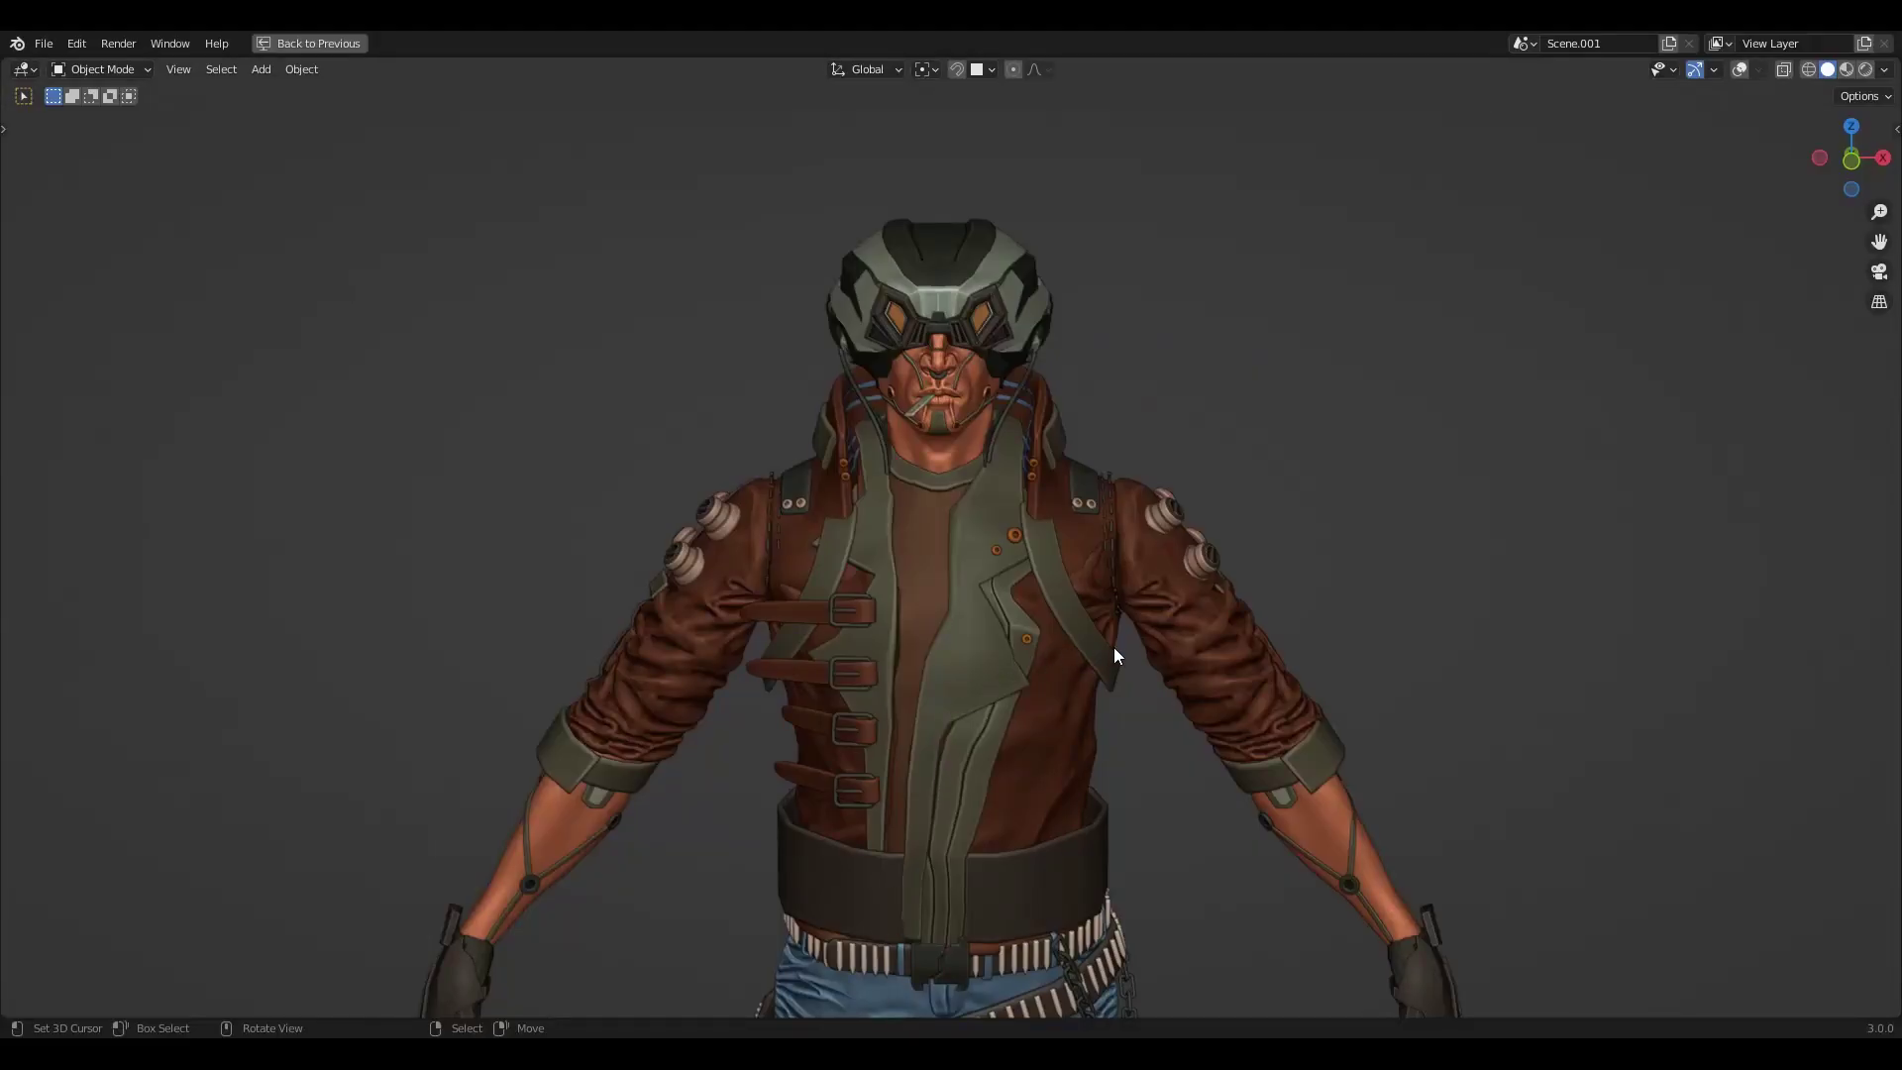
Check the character without scene lighting in rendered shading and return to solid shading
key("z")
left_click(1127, 540)
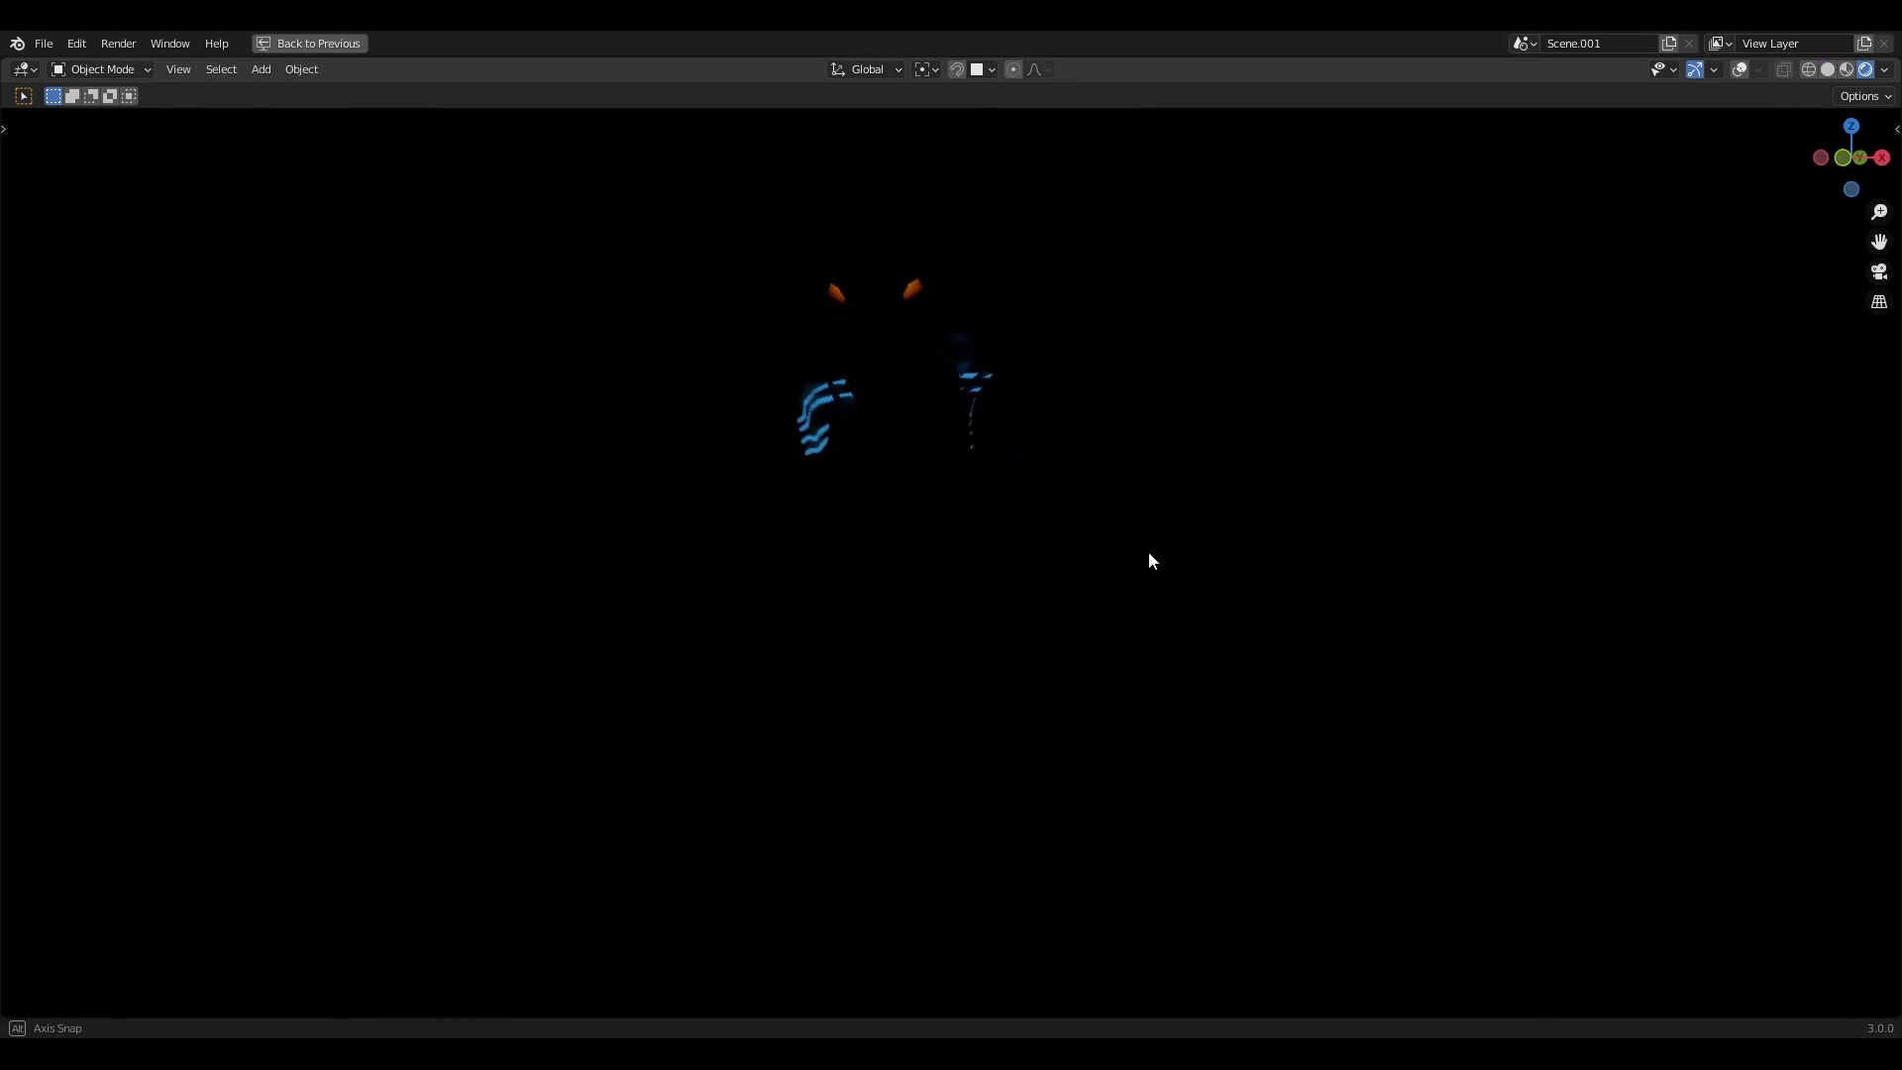
mouse_move(1150, 531)
middle_mouse_down()
mouse_move(1248, 615)
mouse_move(1160, 586)
middle_mouse_up()
key("z")
left_click(1323, 596)
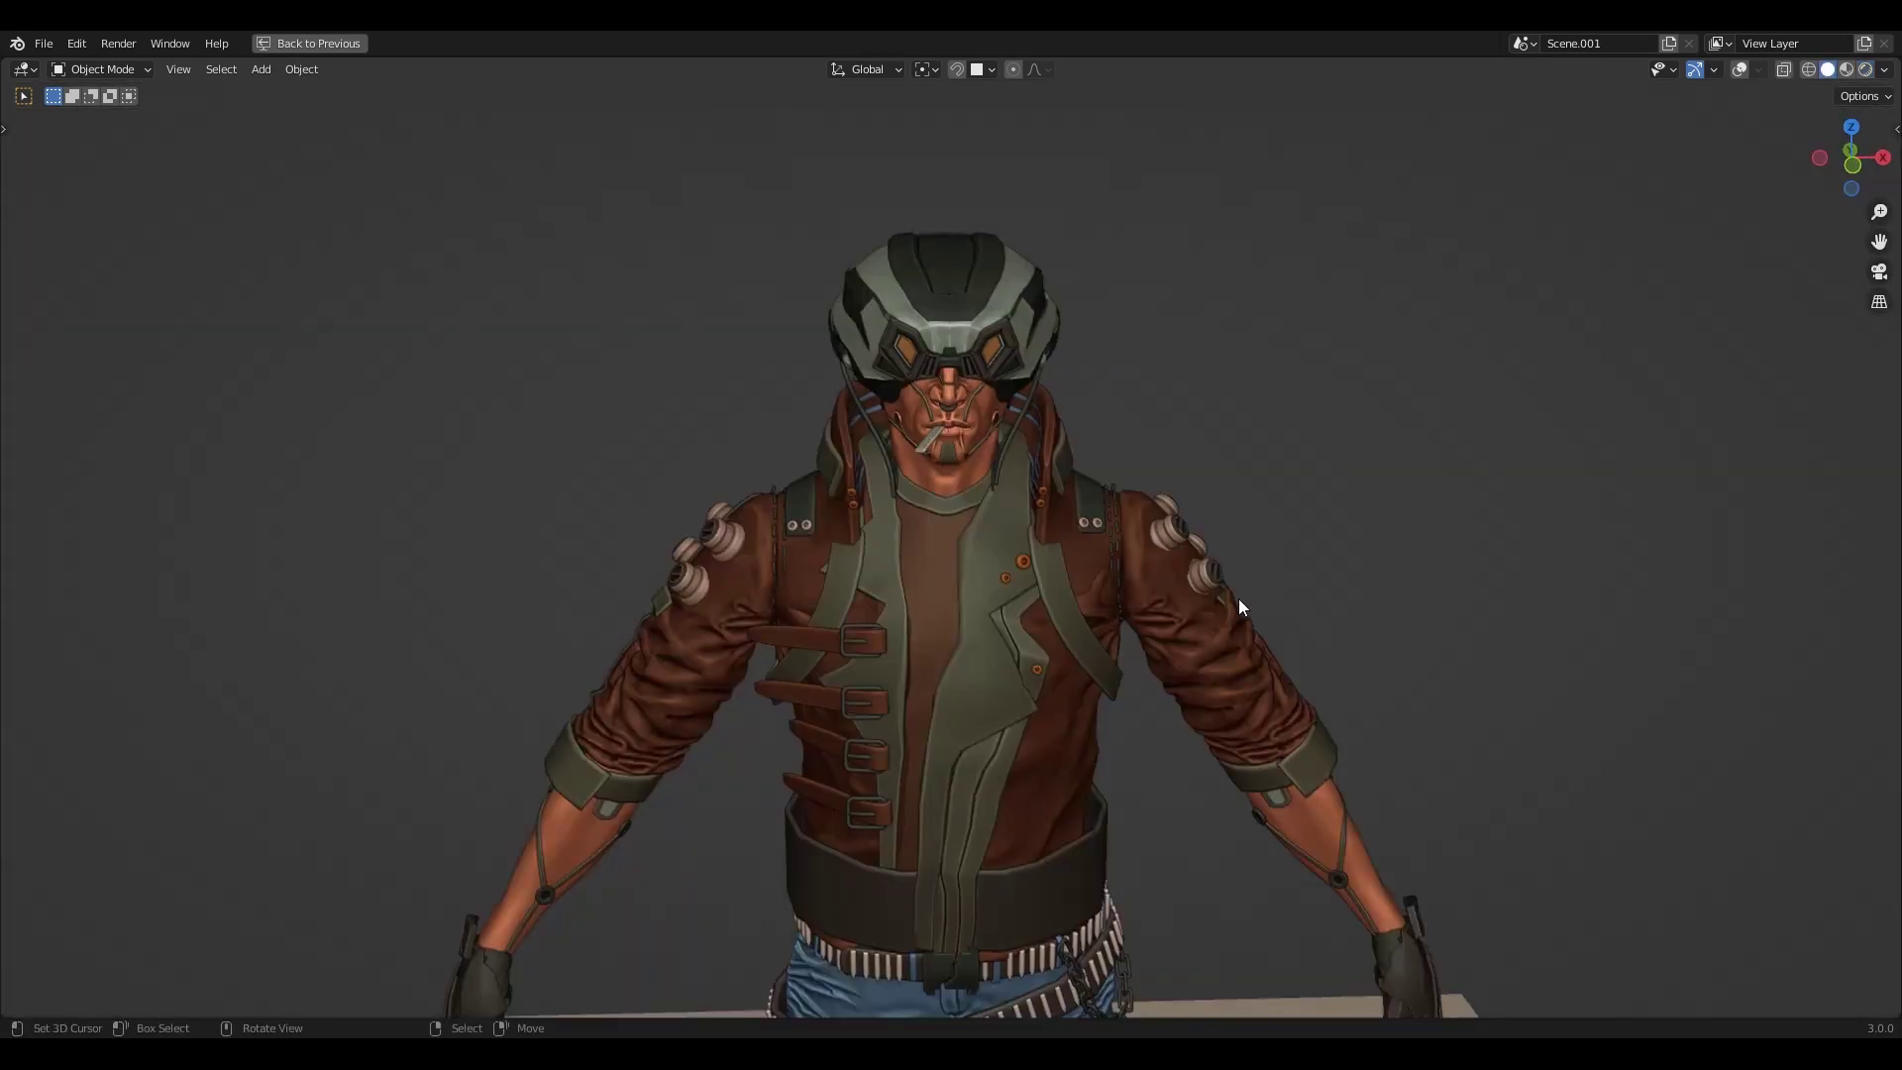
Show the viewport overlays and snap the 3D cursor to the helmet
middle_click_drag(1246, 514, 1446, 313)
left_click(1739, 71)
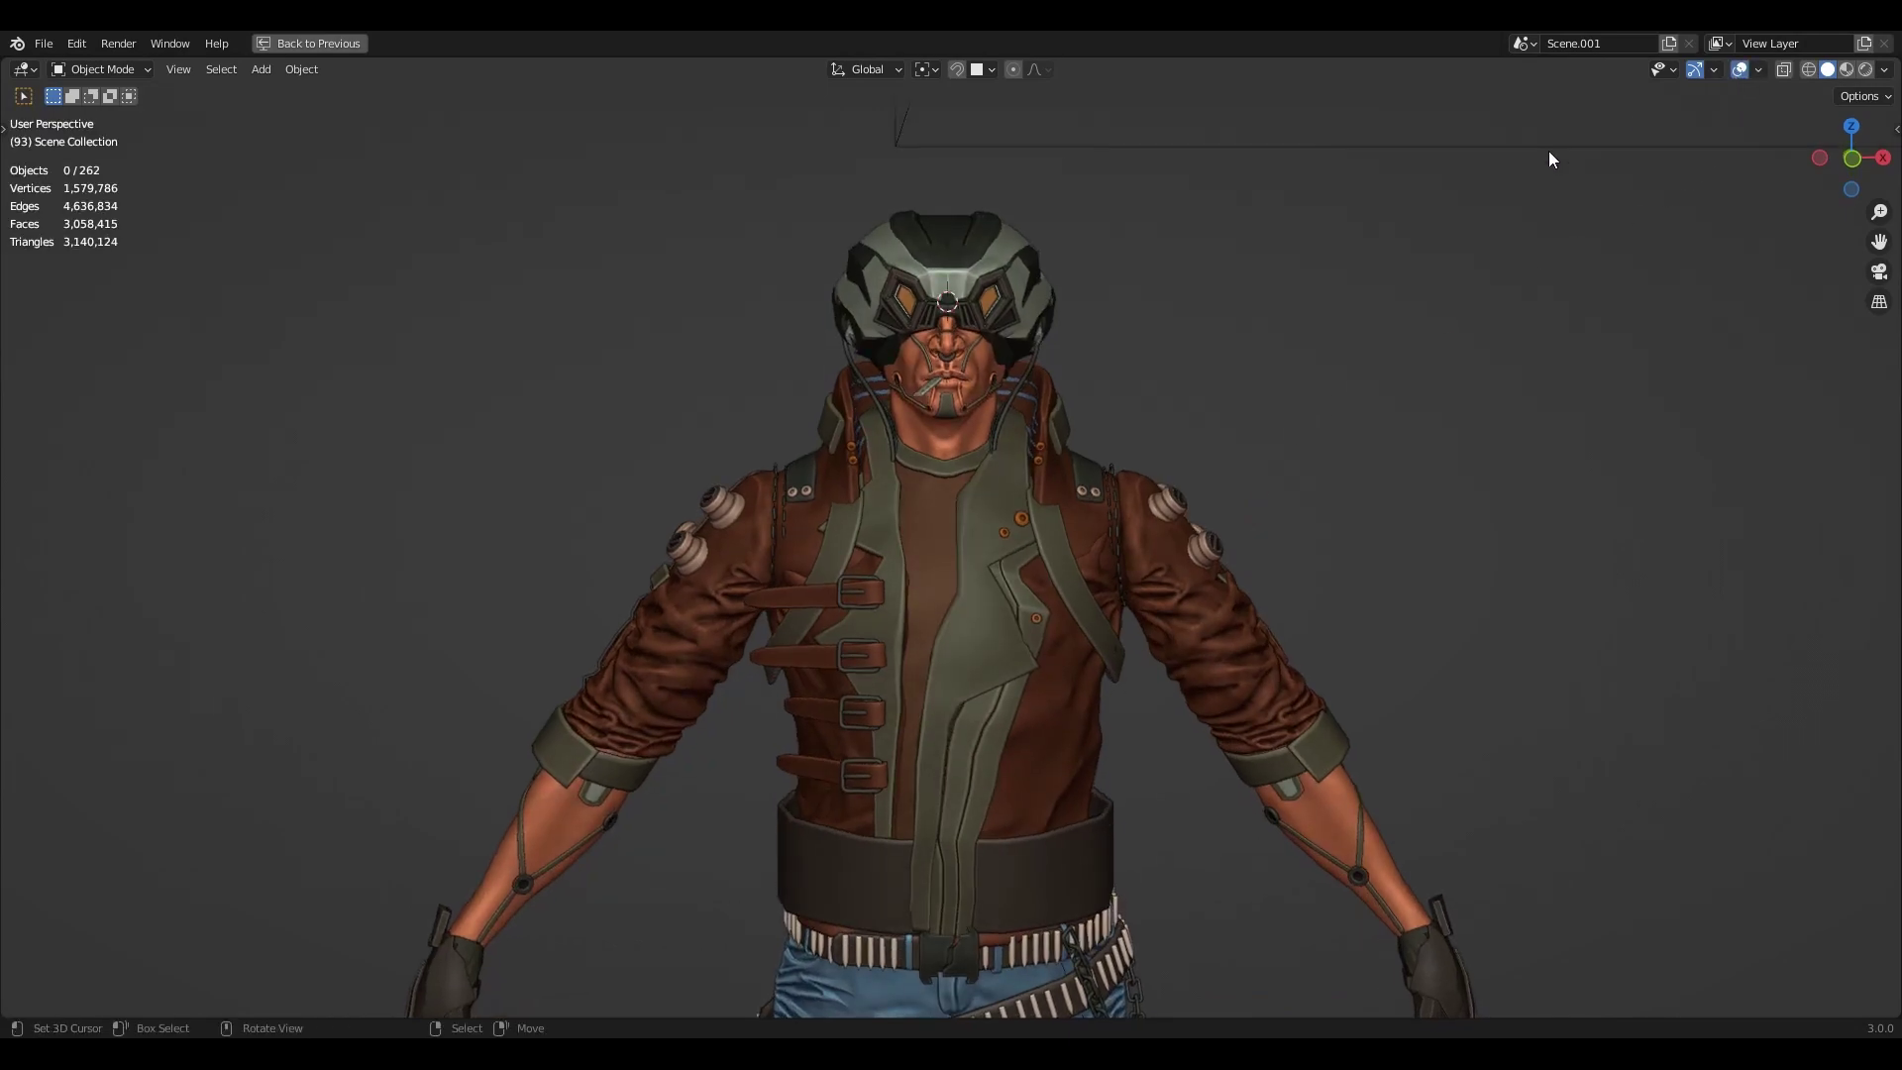
left_click(994, 256)
key("shift+s")
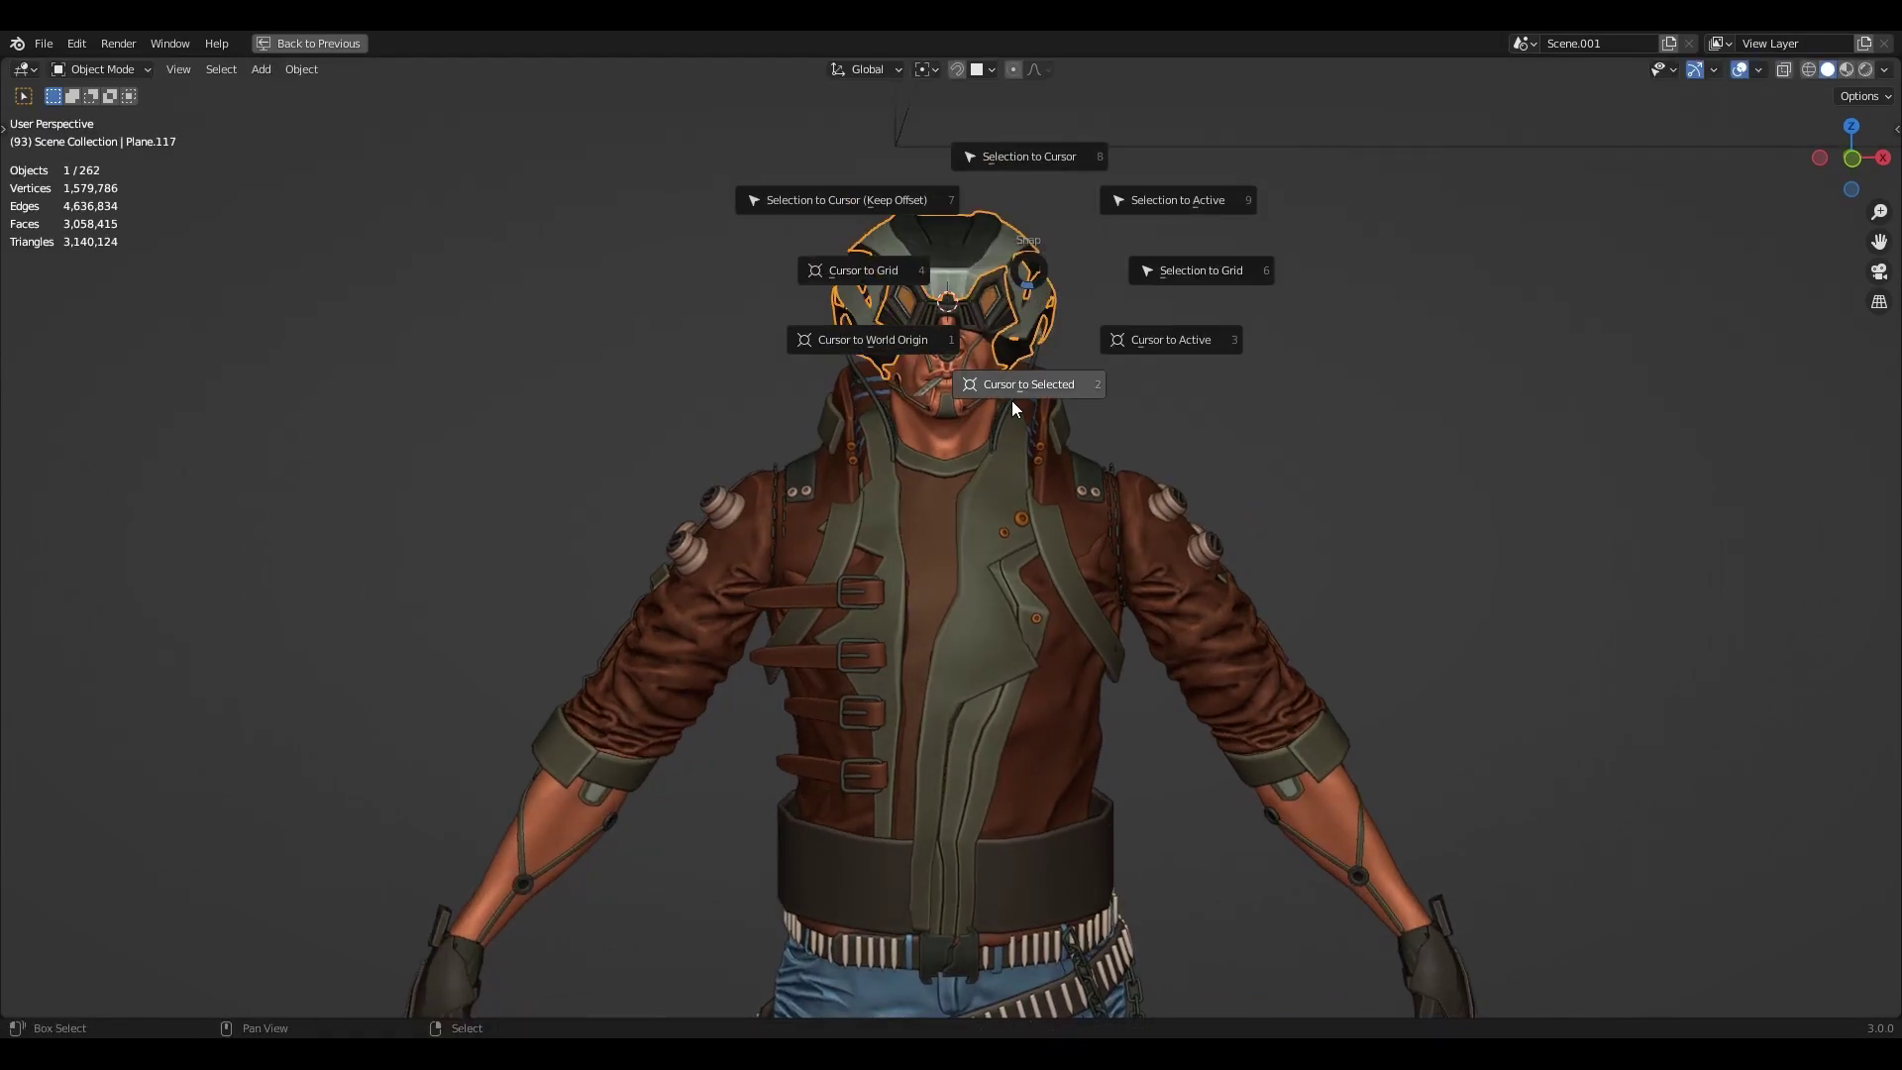
left_click(1012, 401)
Add an area light at the 3D cursor and raise it along Z above the character's head
key("shift+a")
mouse_move(1009, 410)
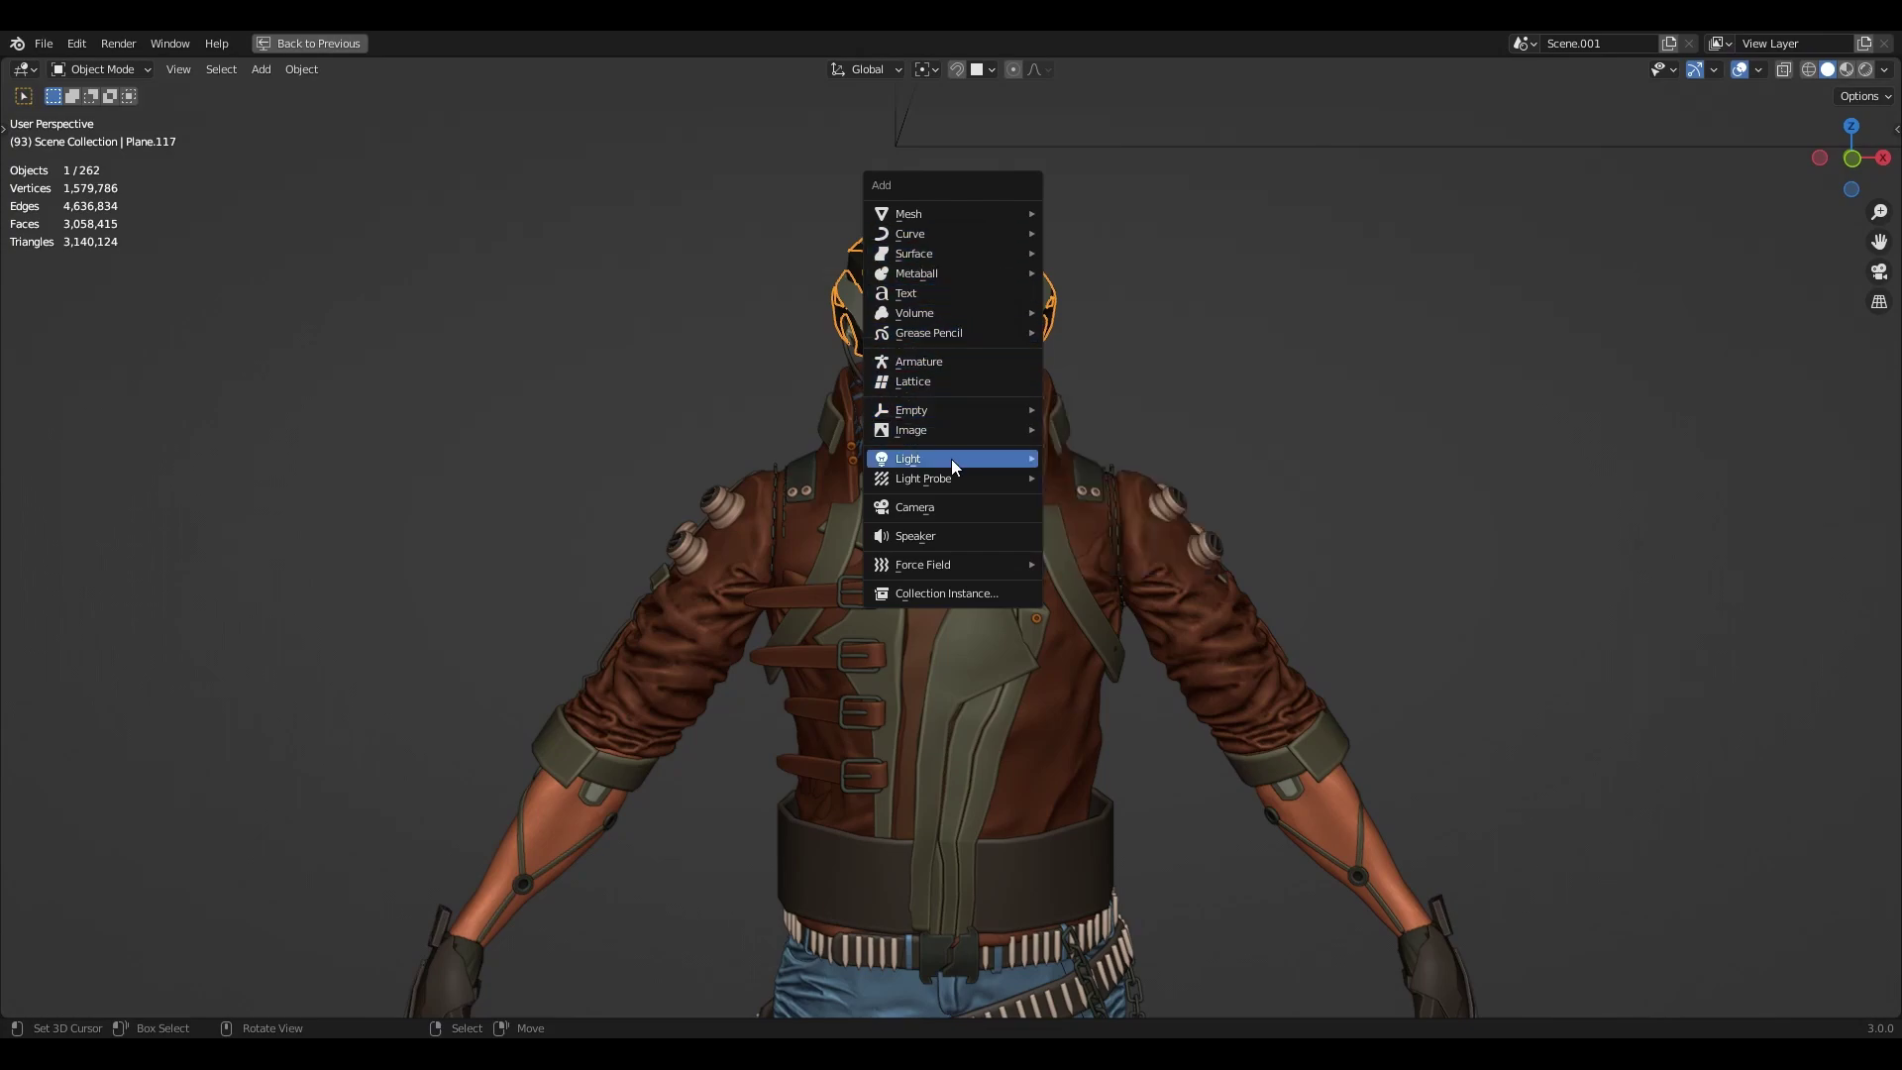
mouse_move(951, 460)
left_click(1149, 523)
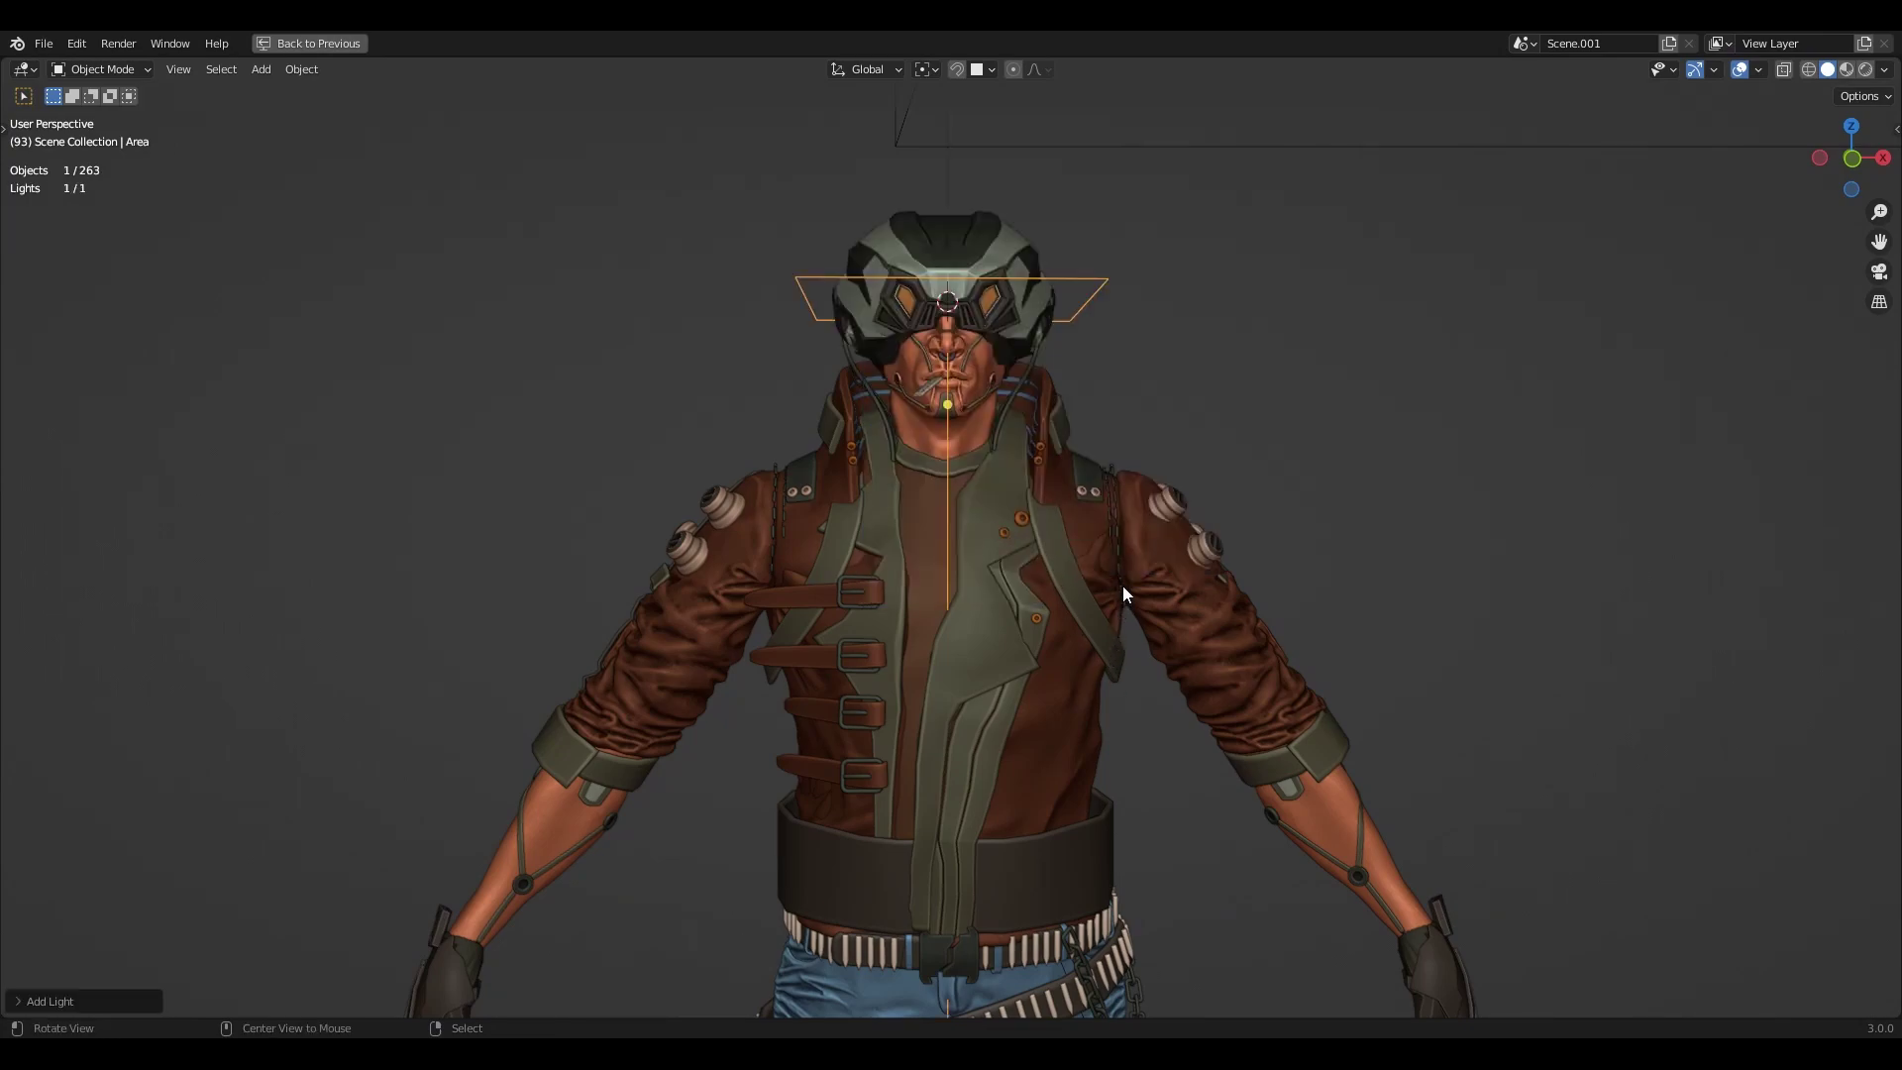
left_click_drag(1123, 594, 1120, 683, "ctrl+alt")
key("g")
key("z")
left_click(1110, 503)
Move the area light along the Y axis to sit slightly in front of the head
left_click_drag(1110, 504, 1229, 521, "alt")
key("g")
key("x")
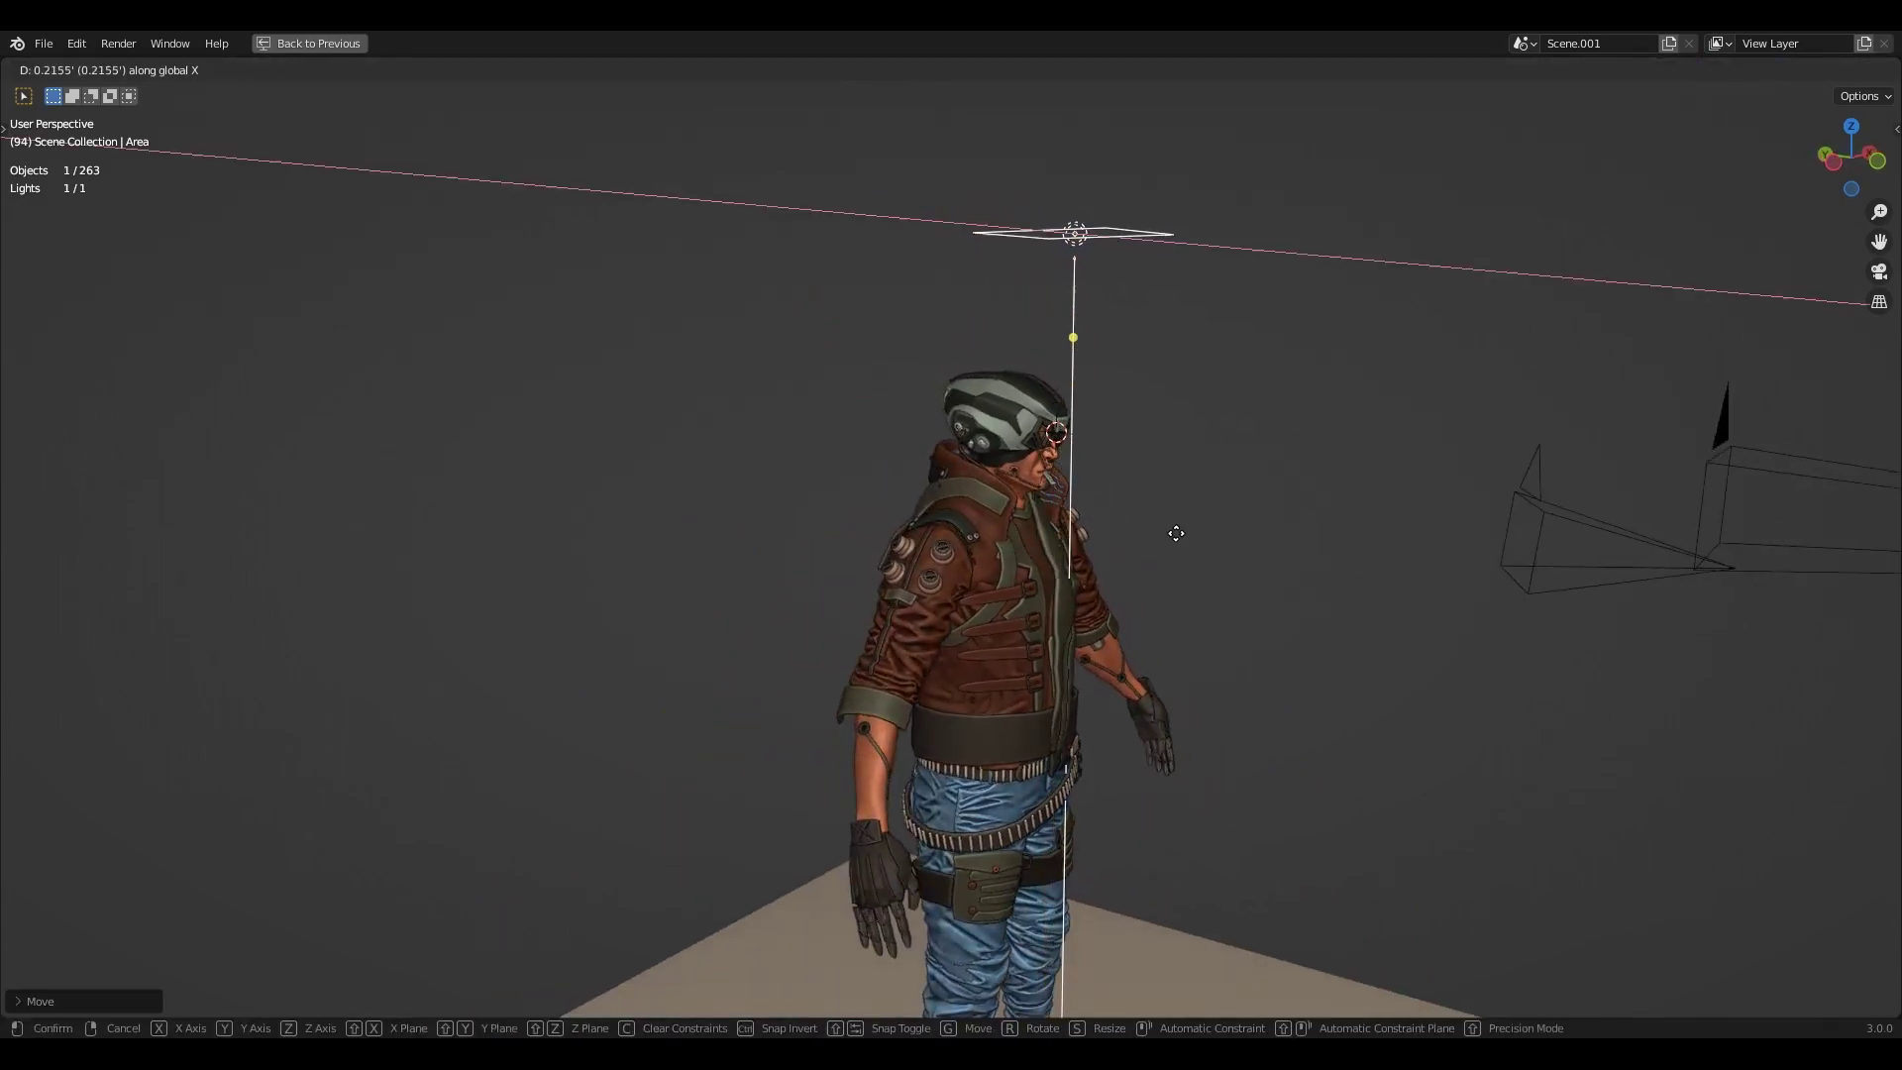
key("y")
left_click(1241, 604)
Examine the area light's effect on the character in rendered shading, with and without overlays
left_click_drag(1239, 622, 1117, 612, "alt")
key("z")
left_click(1147, 495)
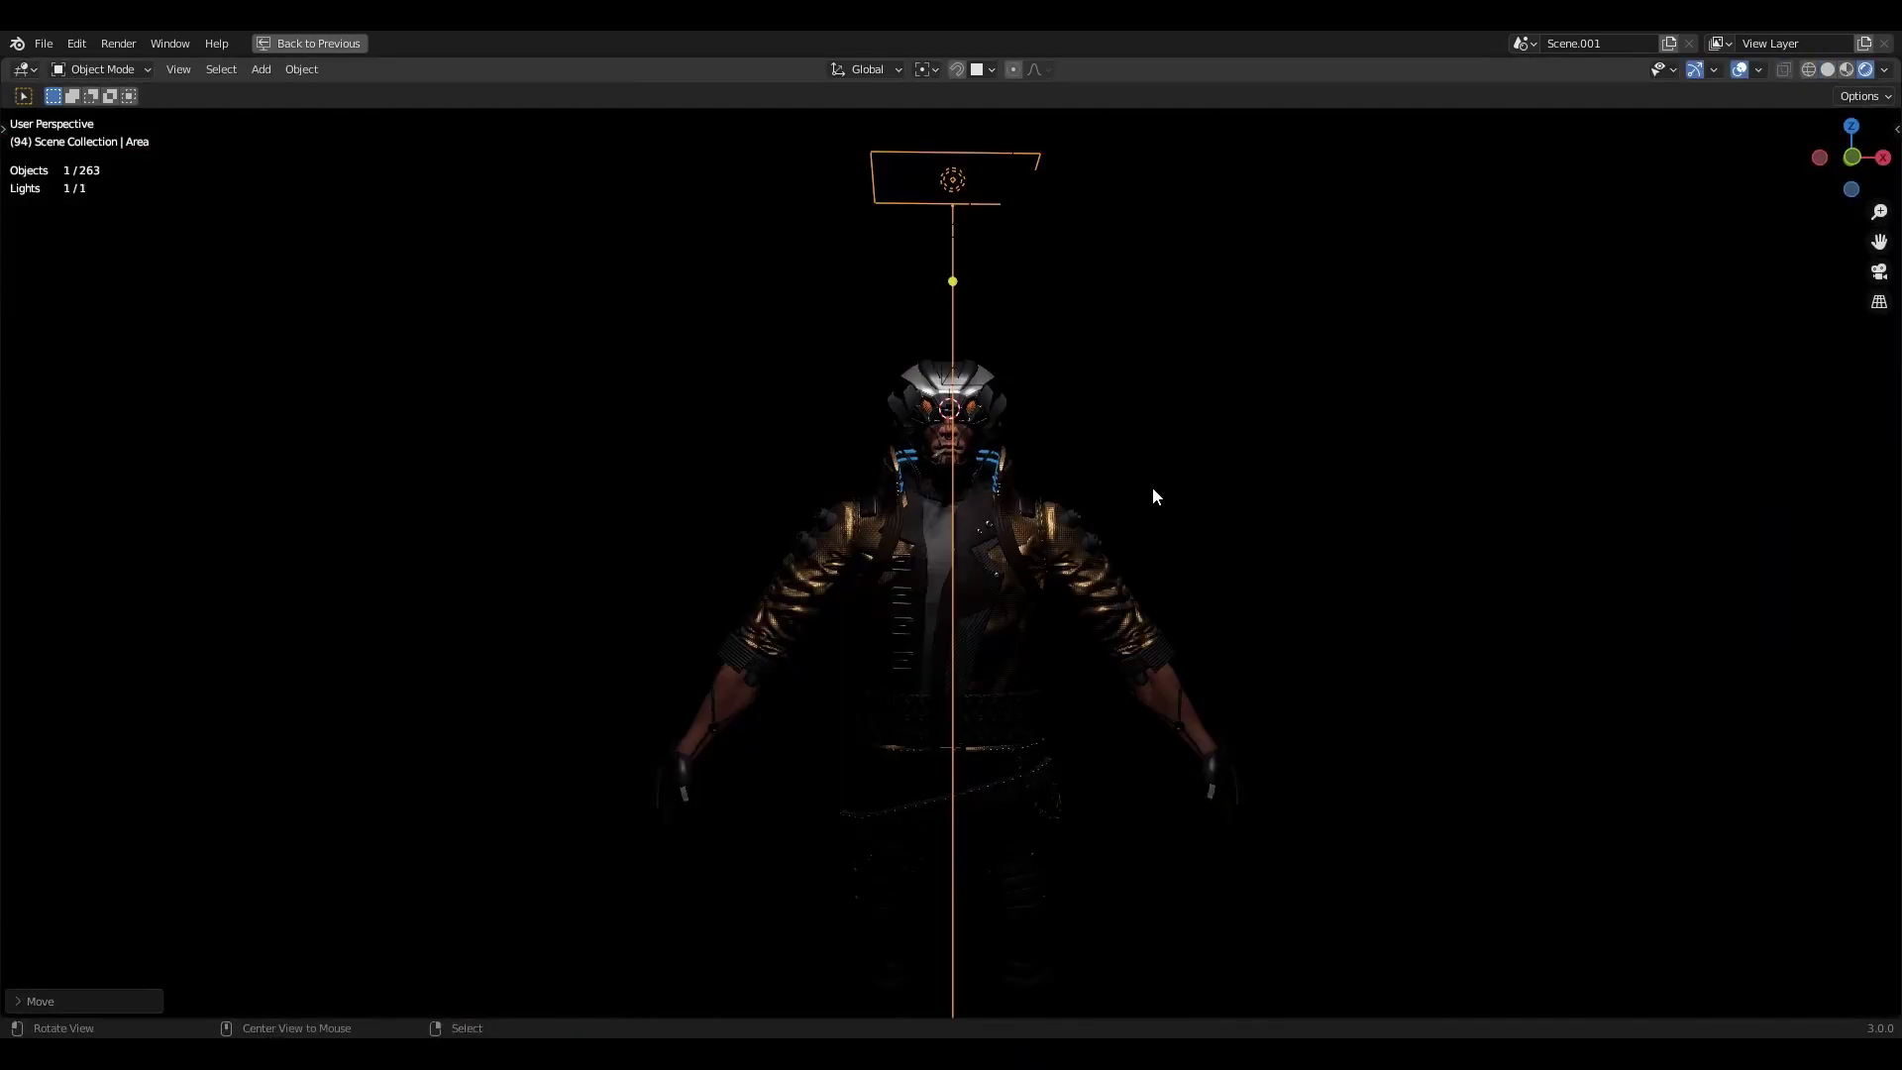
left_click_drag(1151, 485, 1133, 492, "alt")
left_click_drag(1162, 422, 1167, 479, "alt+shift")
left_click_drag(1151, 743, 1175, 630, "ctrl+alt")
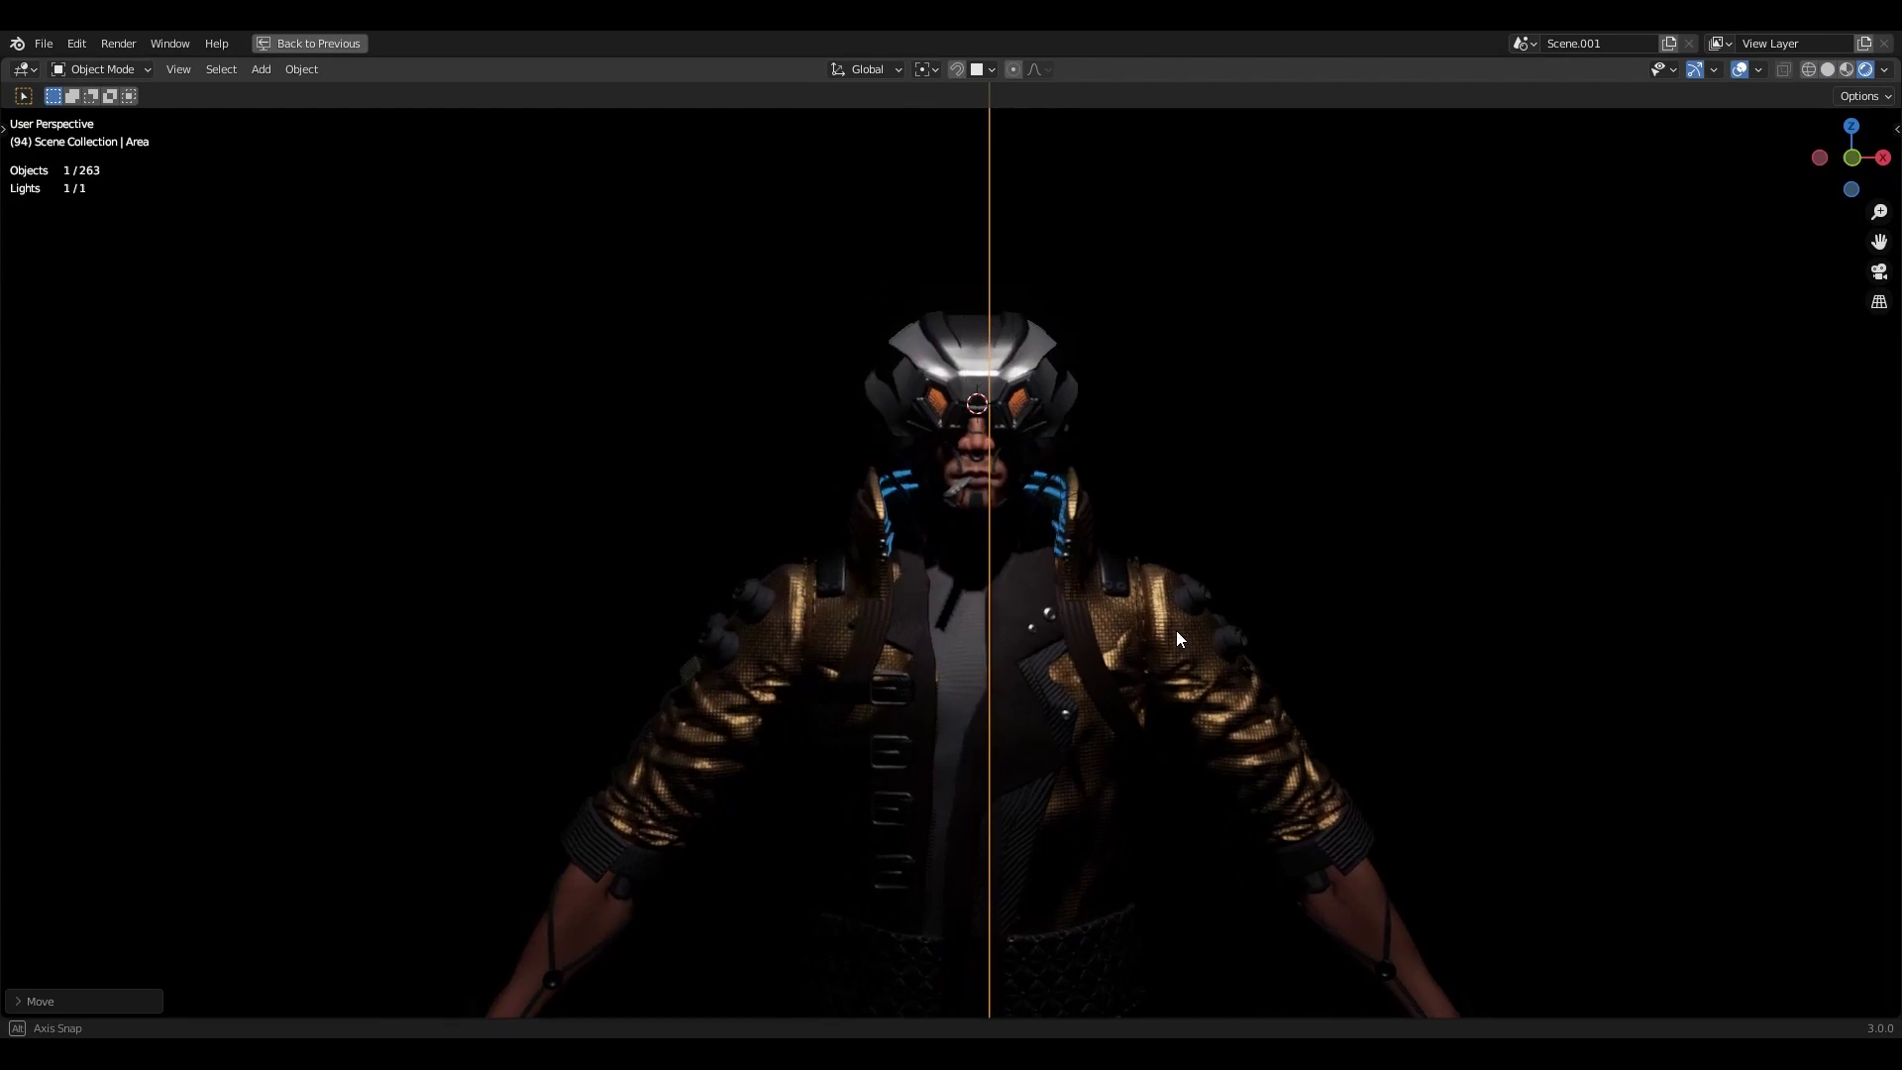
middle_click_drag(1177, 634, 1228, 595)
left_click(1738, 69)
middle_click_drag(1228, 460, 1216, 495)
left_click(1740, 69)
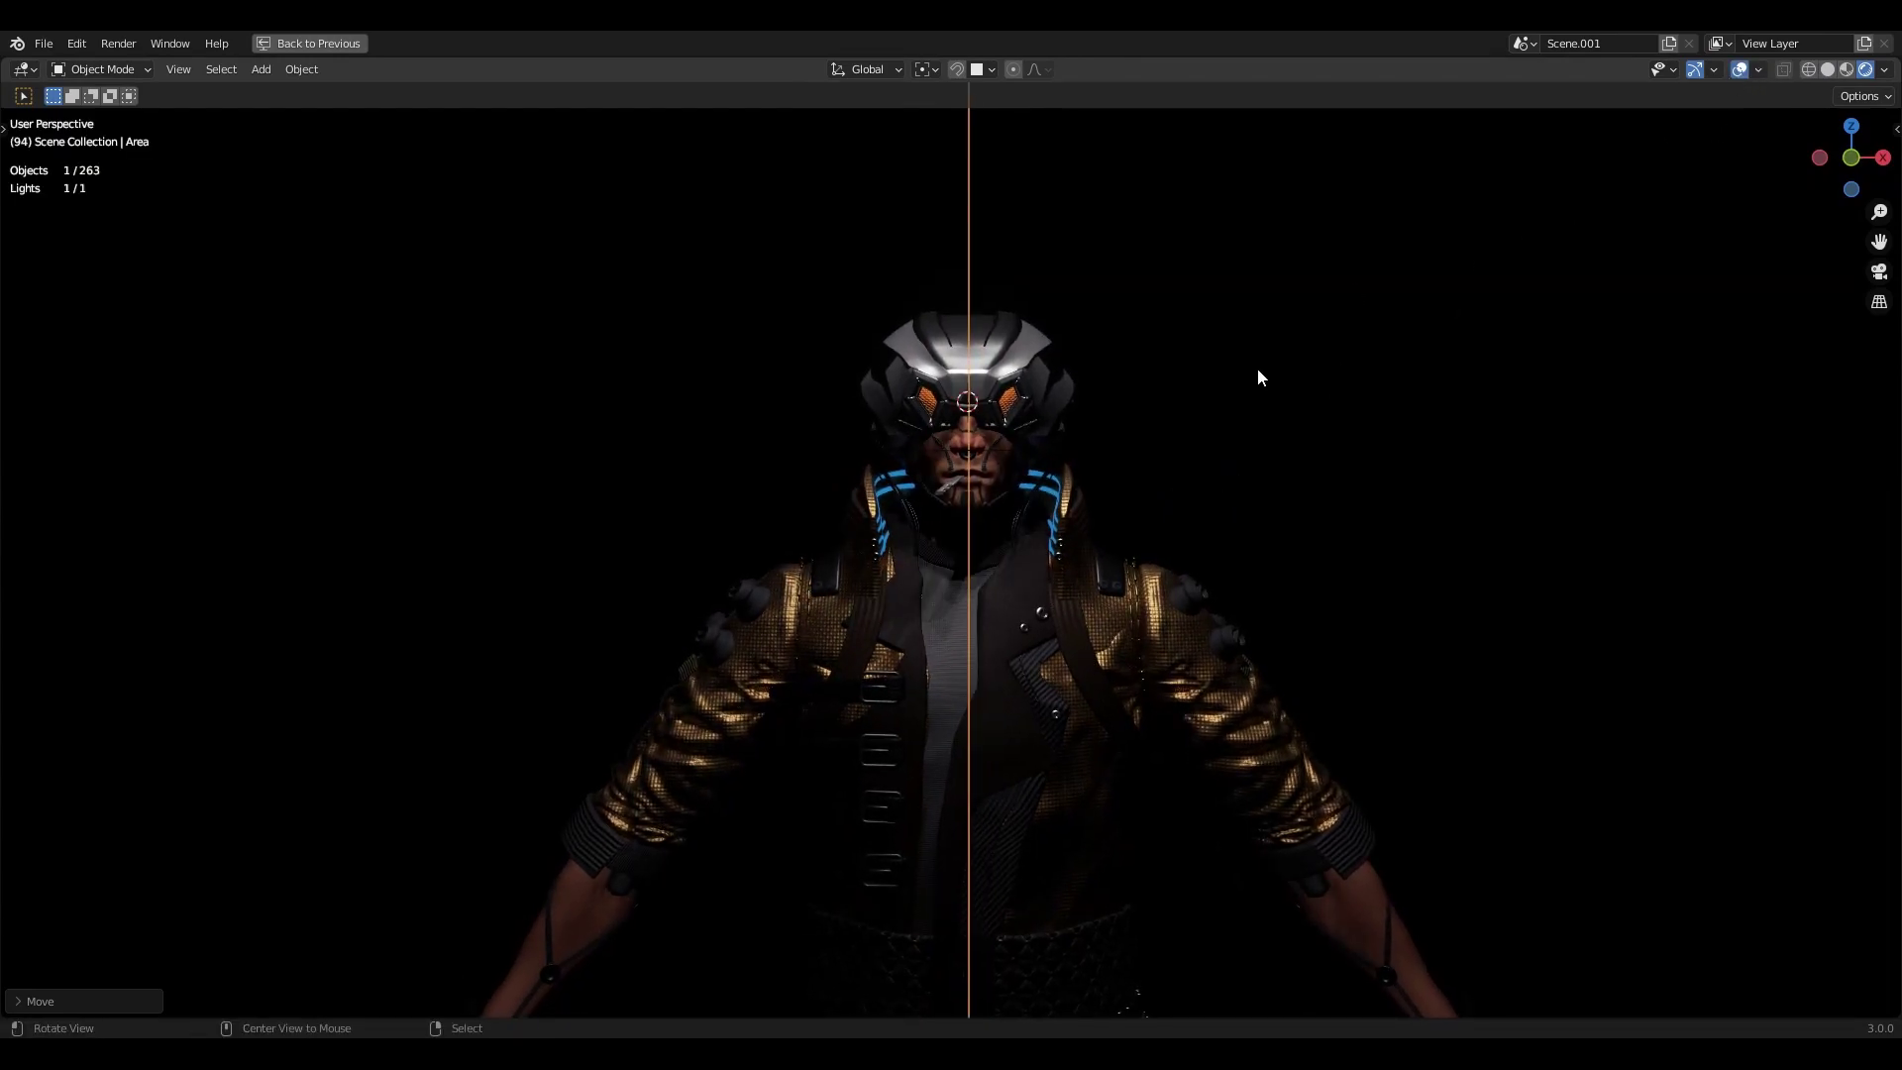
Add a plain axes empty at the 3D cursor and scale it down
middle_click_drag(1260, 376, 1258, 384)
key("shift+a")
mouse_move(1256, 390)
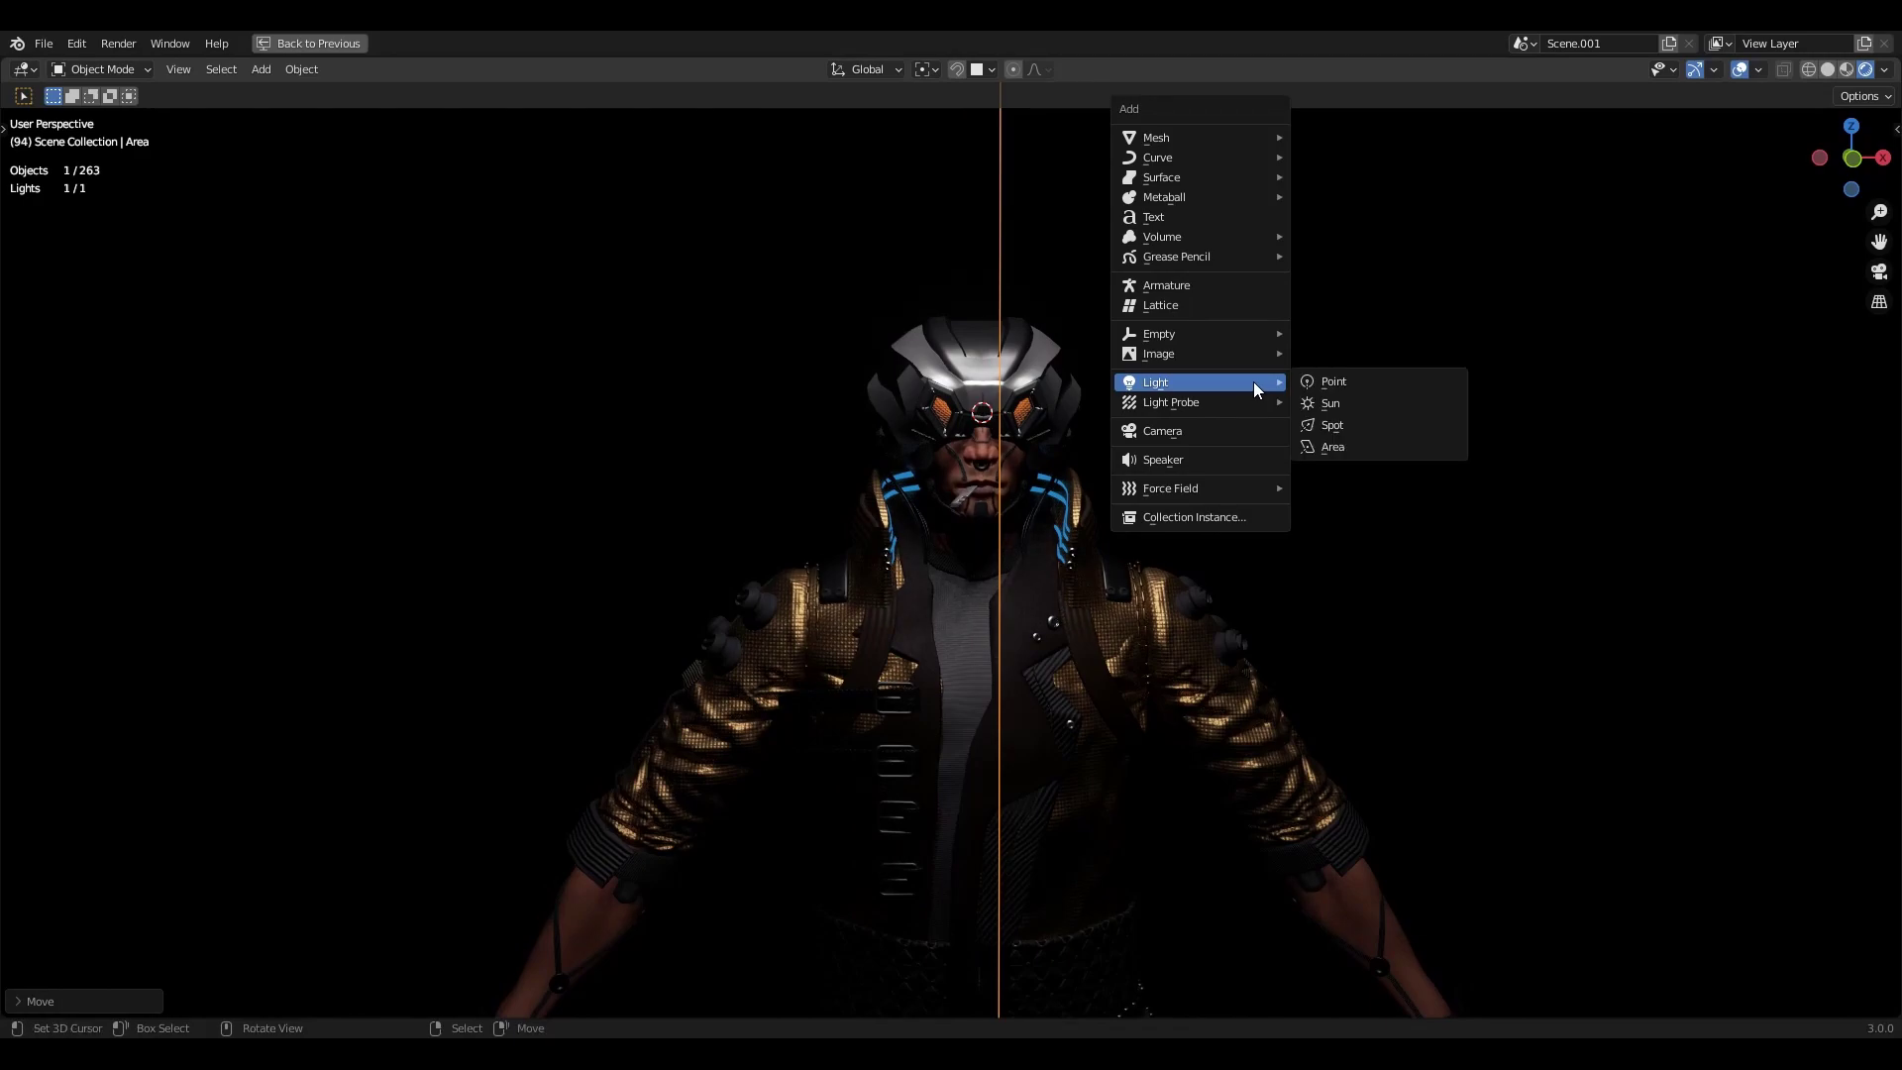
mouse_move(1264, 339)
left_click(1328, 333)
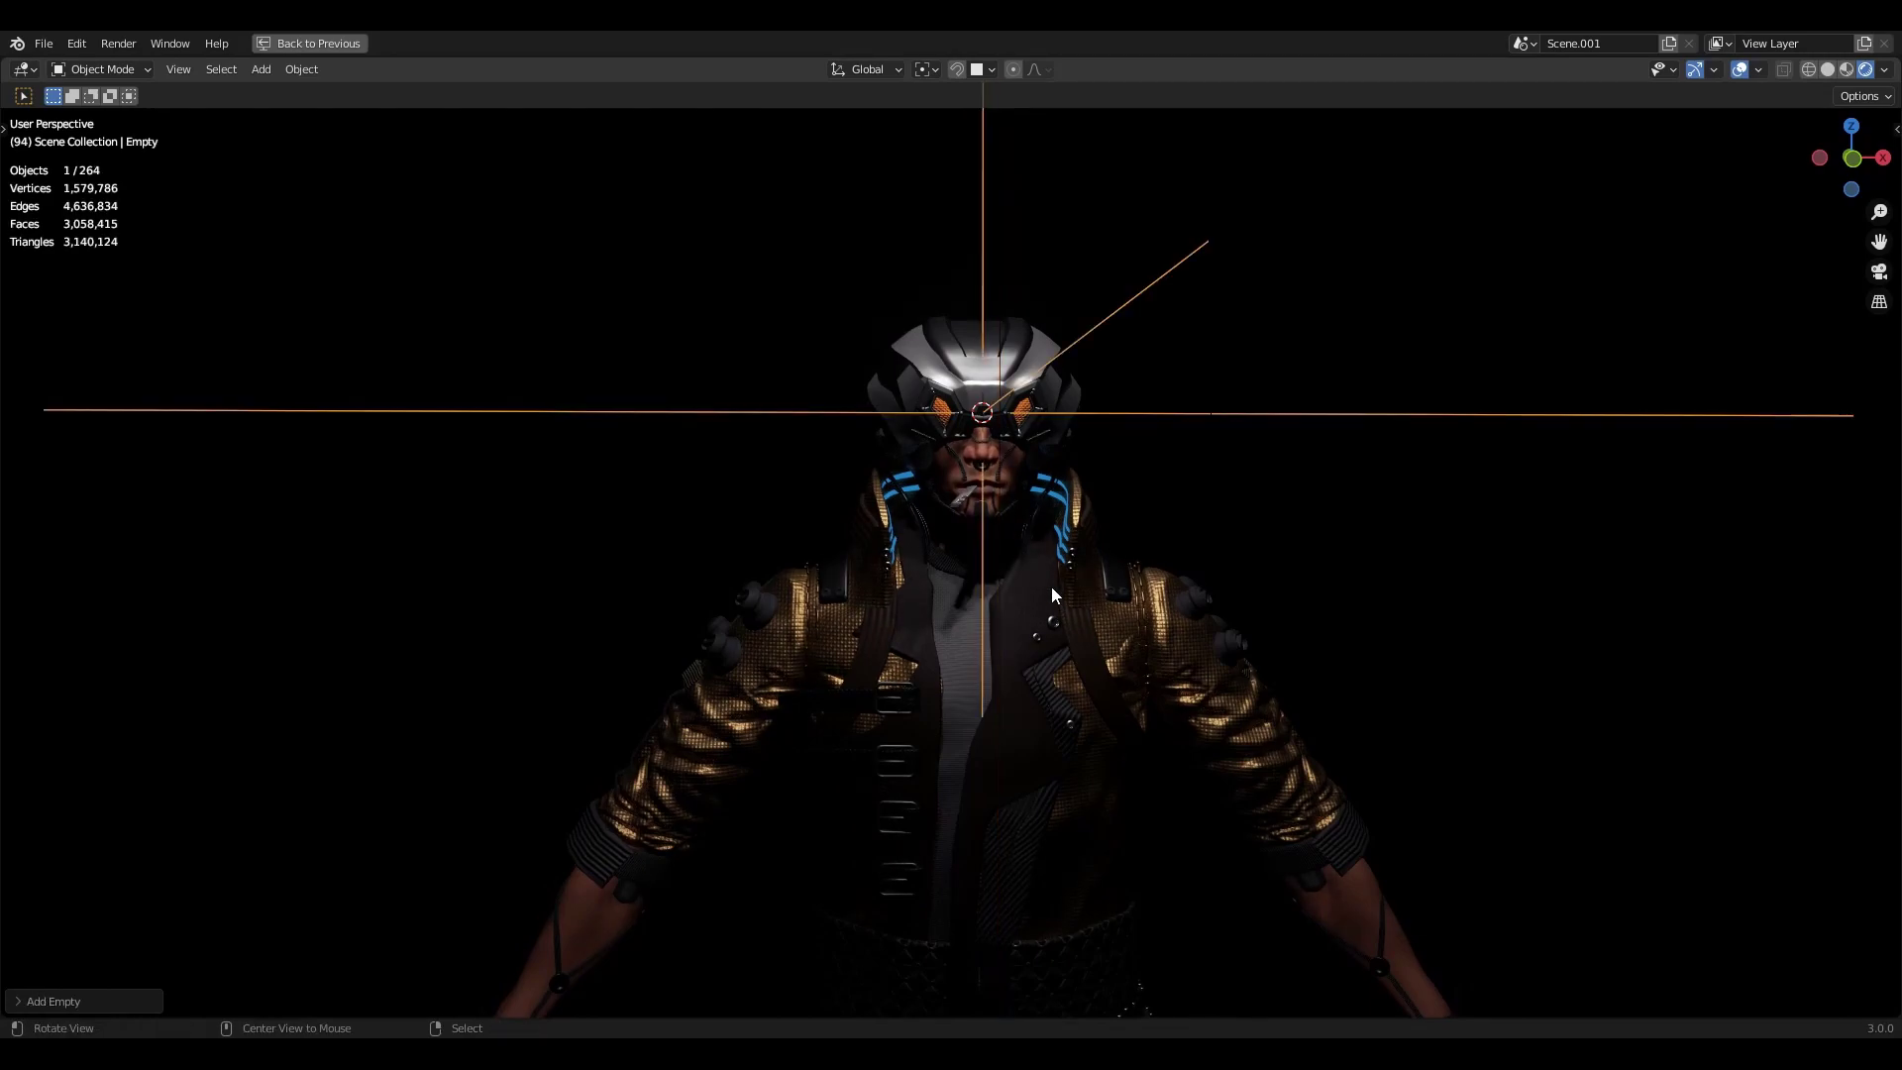
middle_click_drag(1064, 510, 1276, 501)
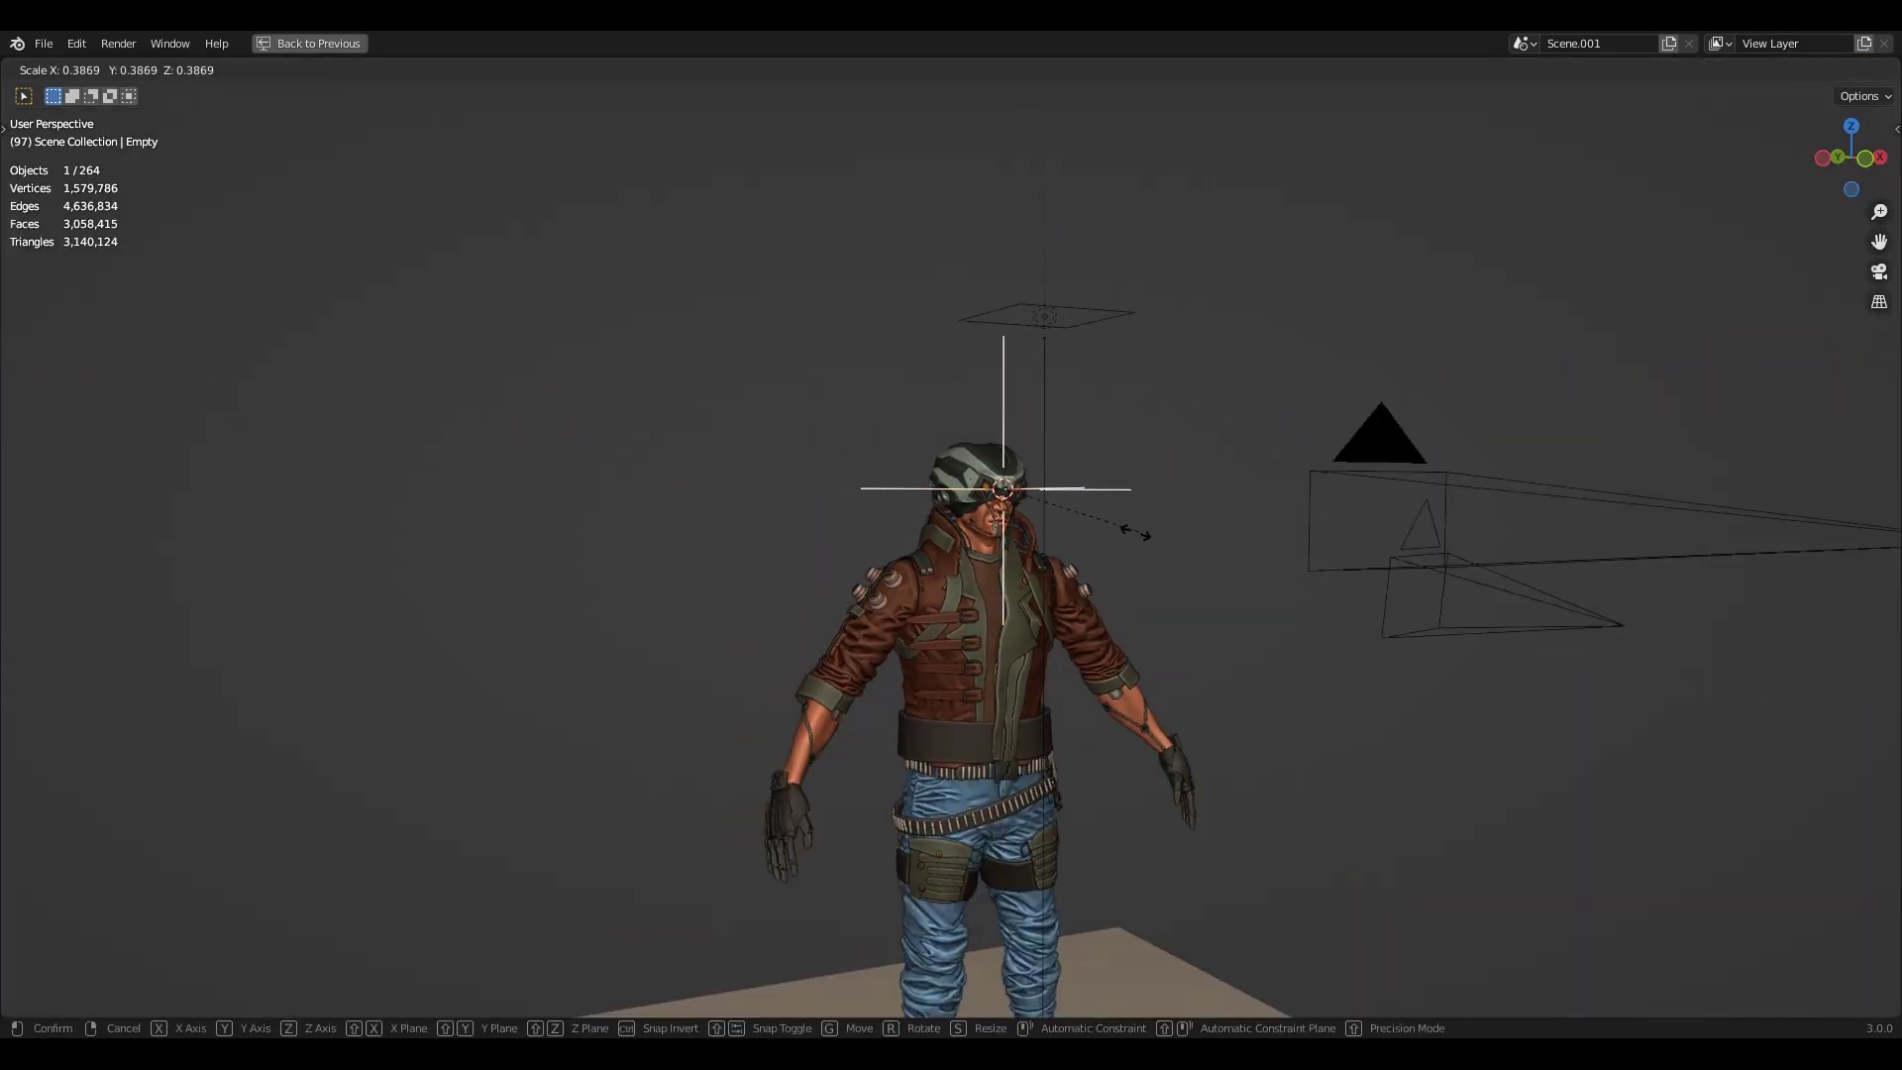
key("Return")
Raise the empty along the Z axis to just above the helmet
key("g")
key("z")
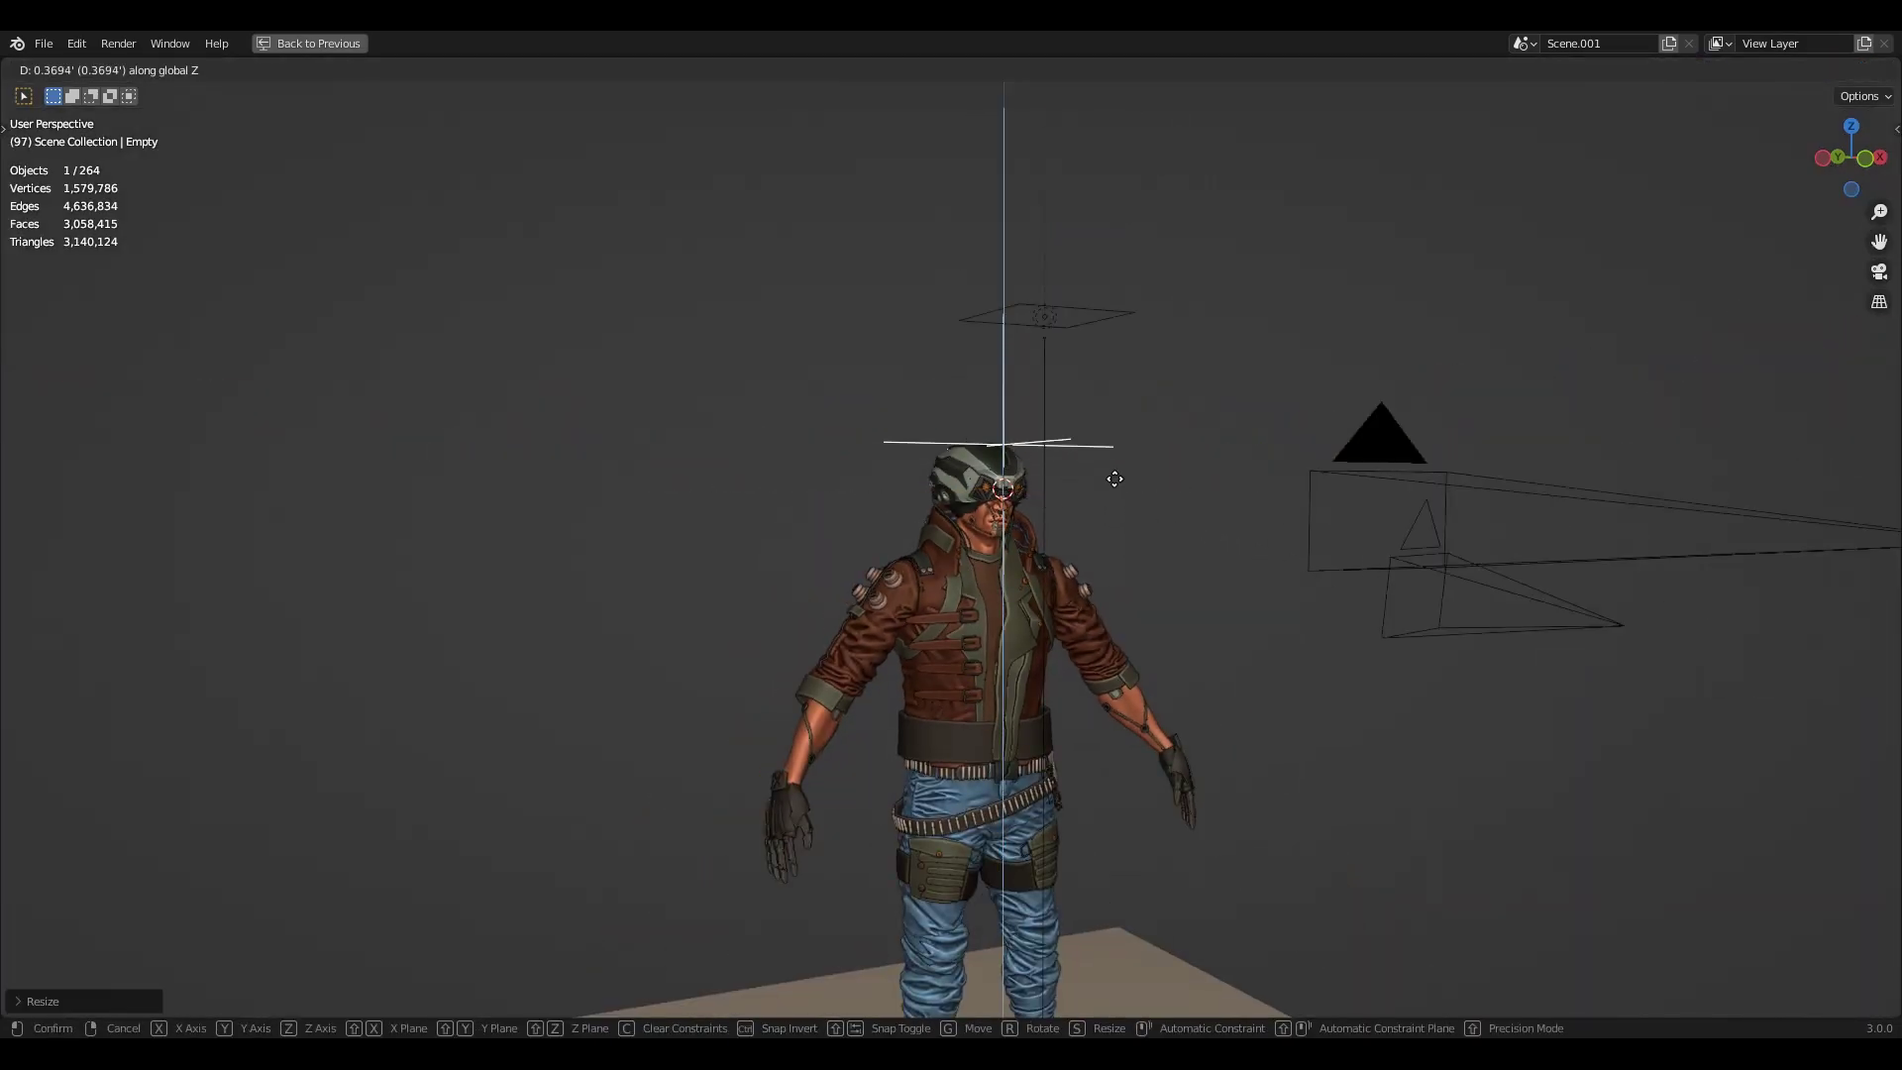
left_click(1149, 450)
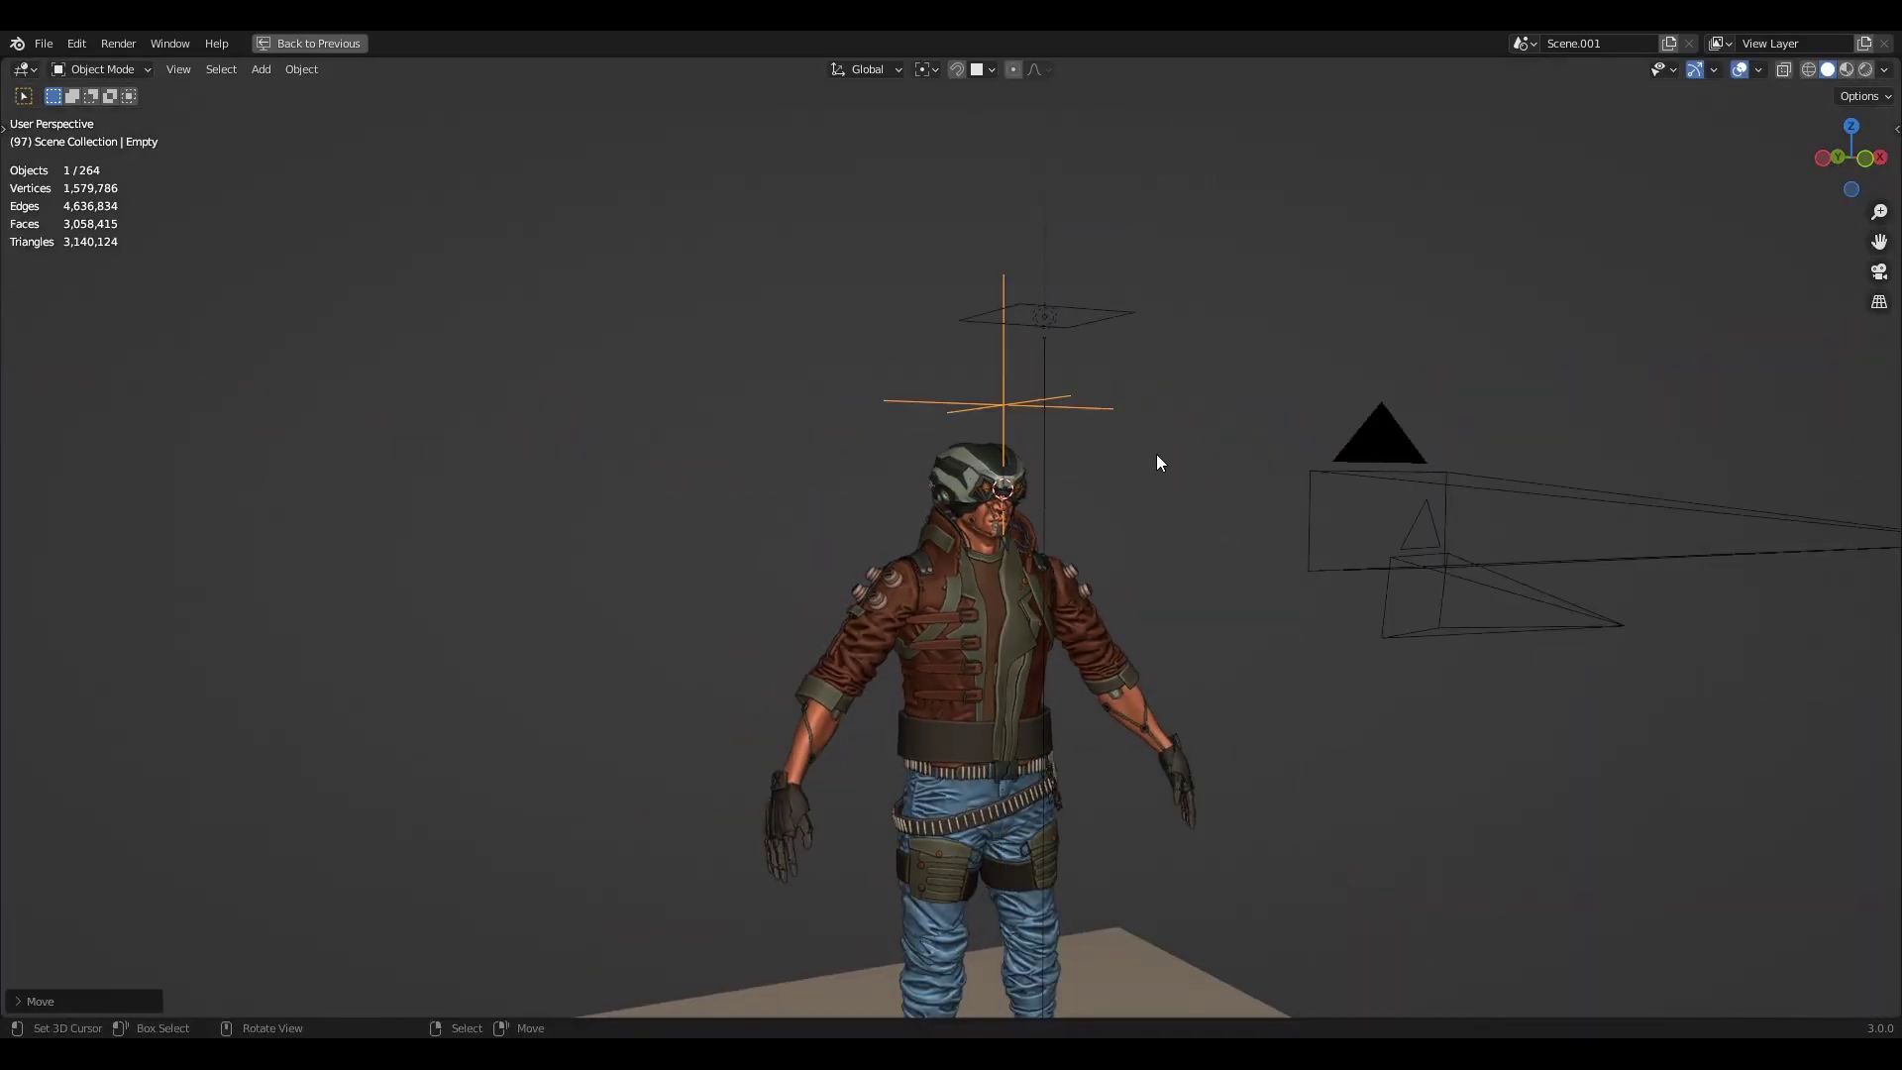
Parent the area light to the empty using Object (Keep Transform)
left_click(1059, 333)
left_click(997, 407, "shift")
key("ctrl+p")
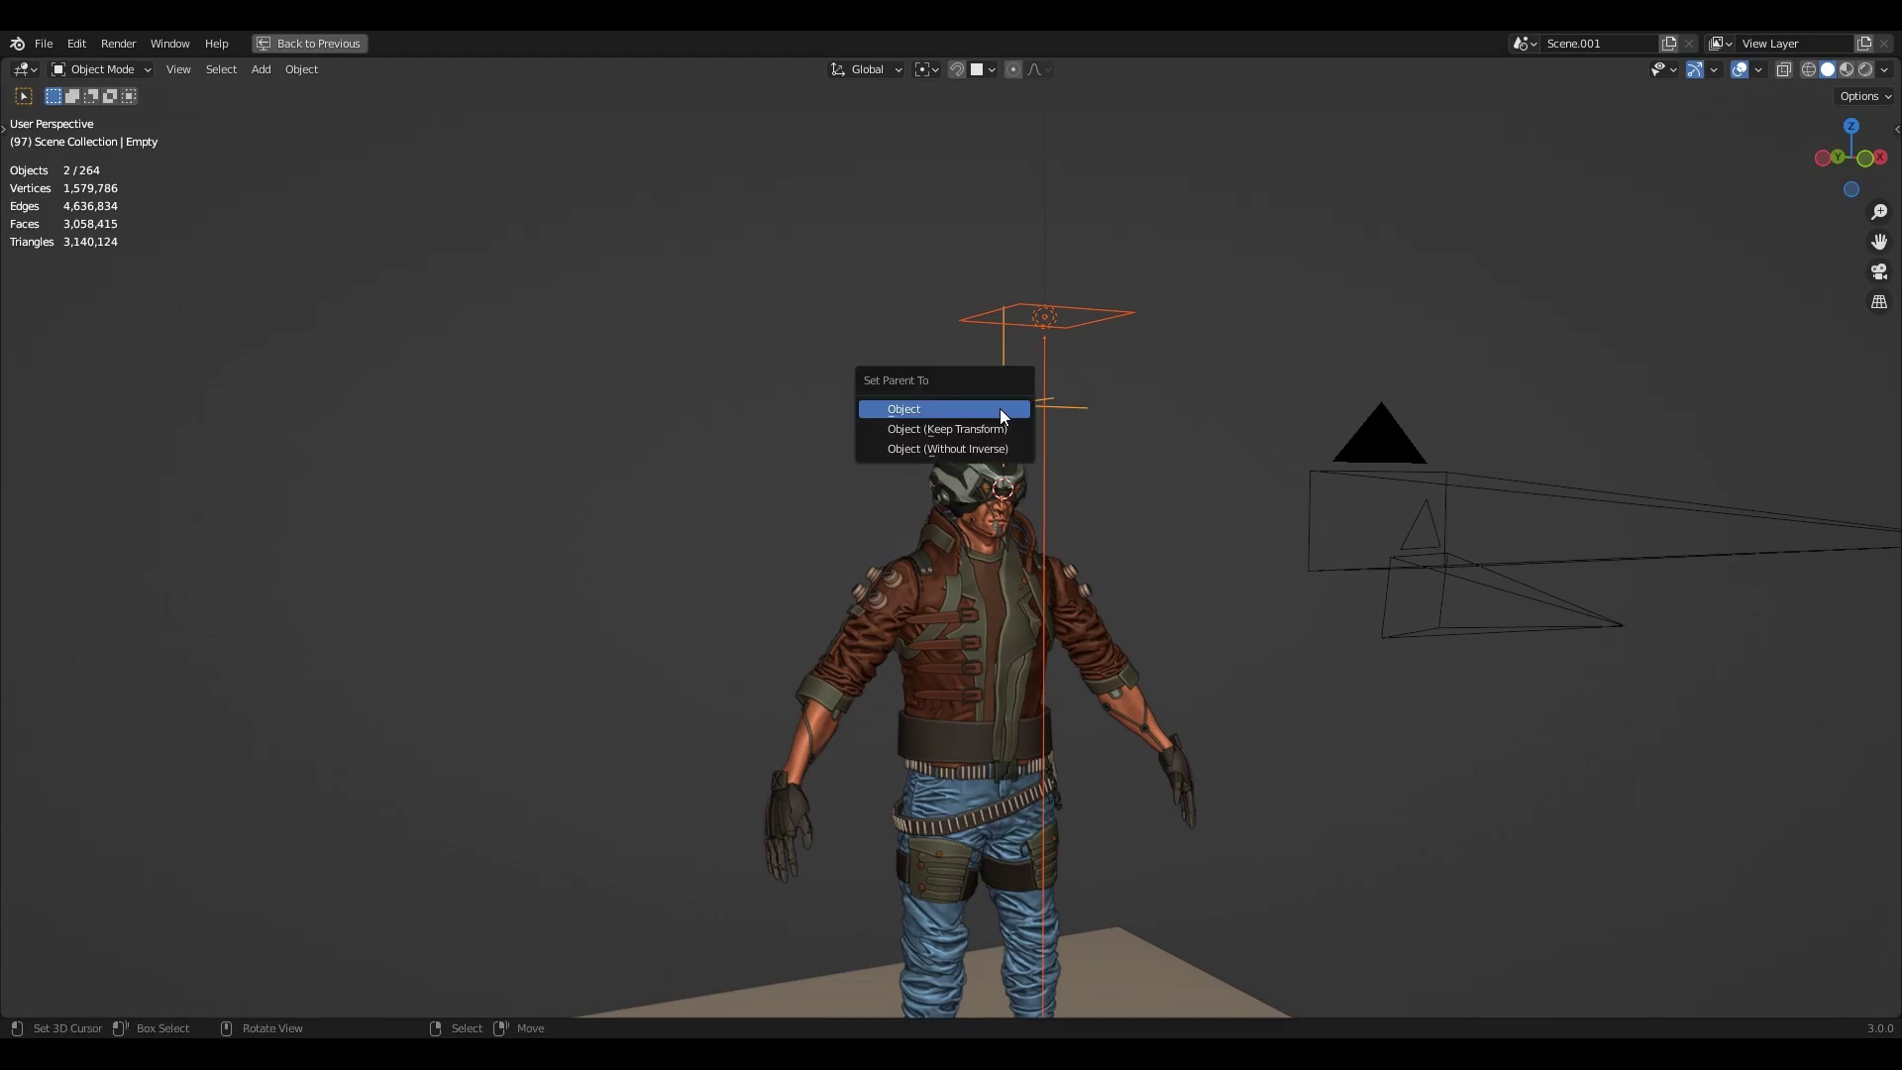
left_click(991, 427)
Switch to rendered shading and rotate the area light about 30° around the global X axis
key("shift+z")
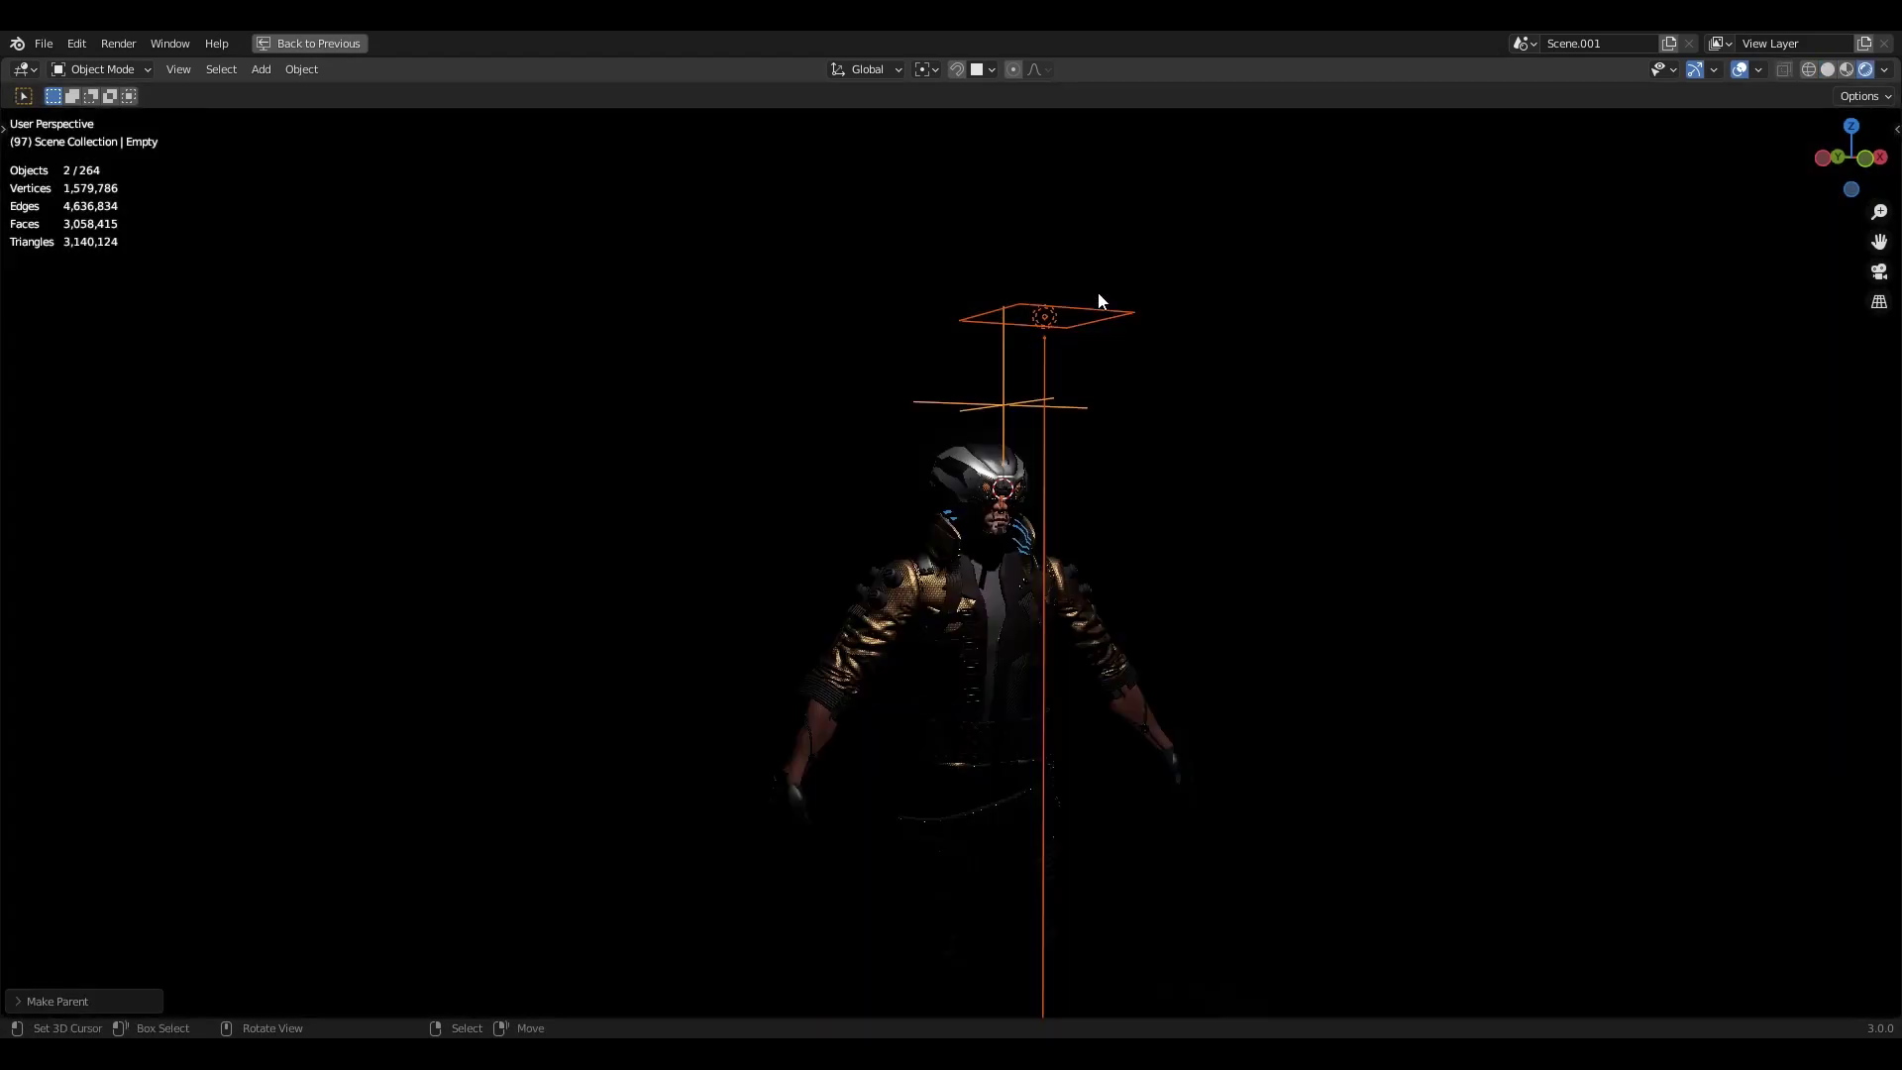
left_click(1056, 319)
key("r")
key("x")
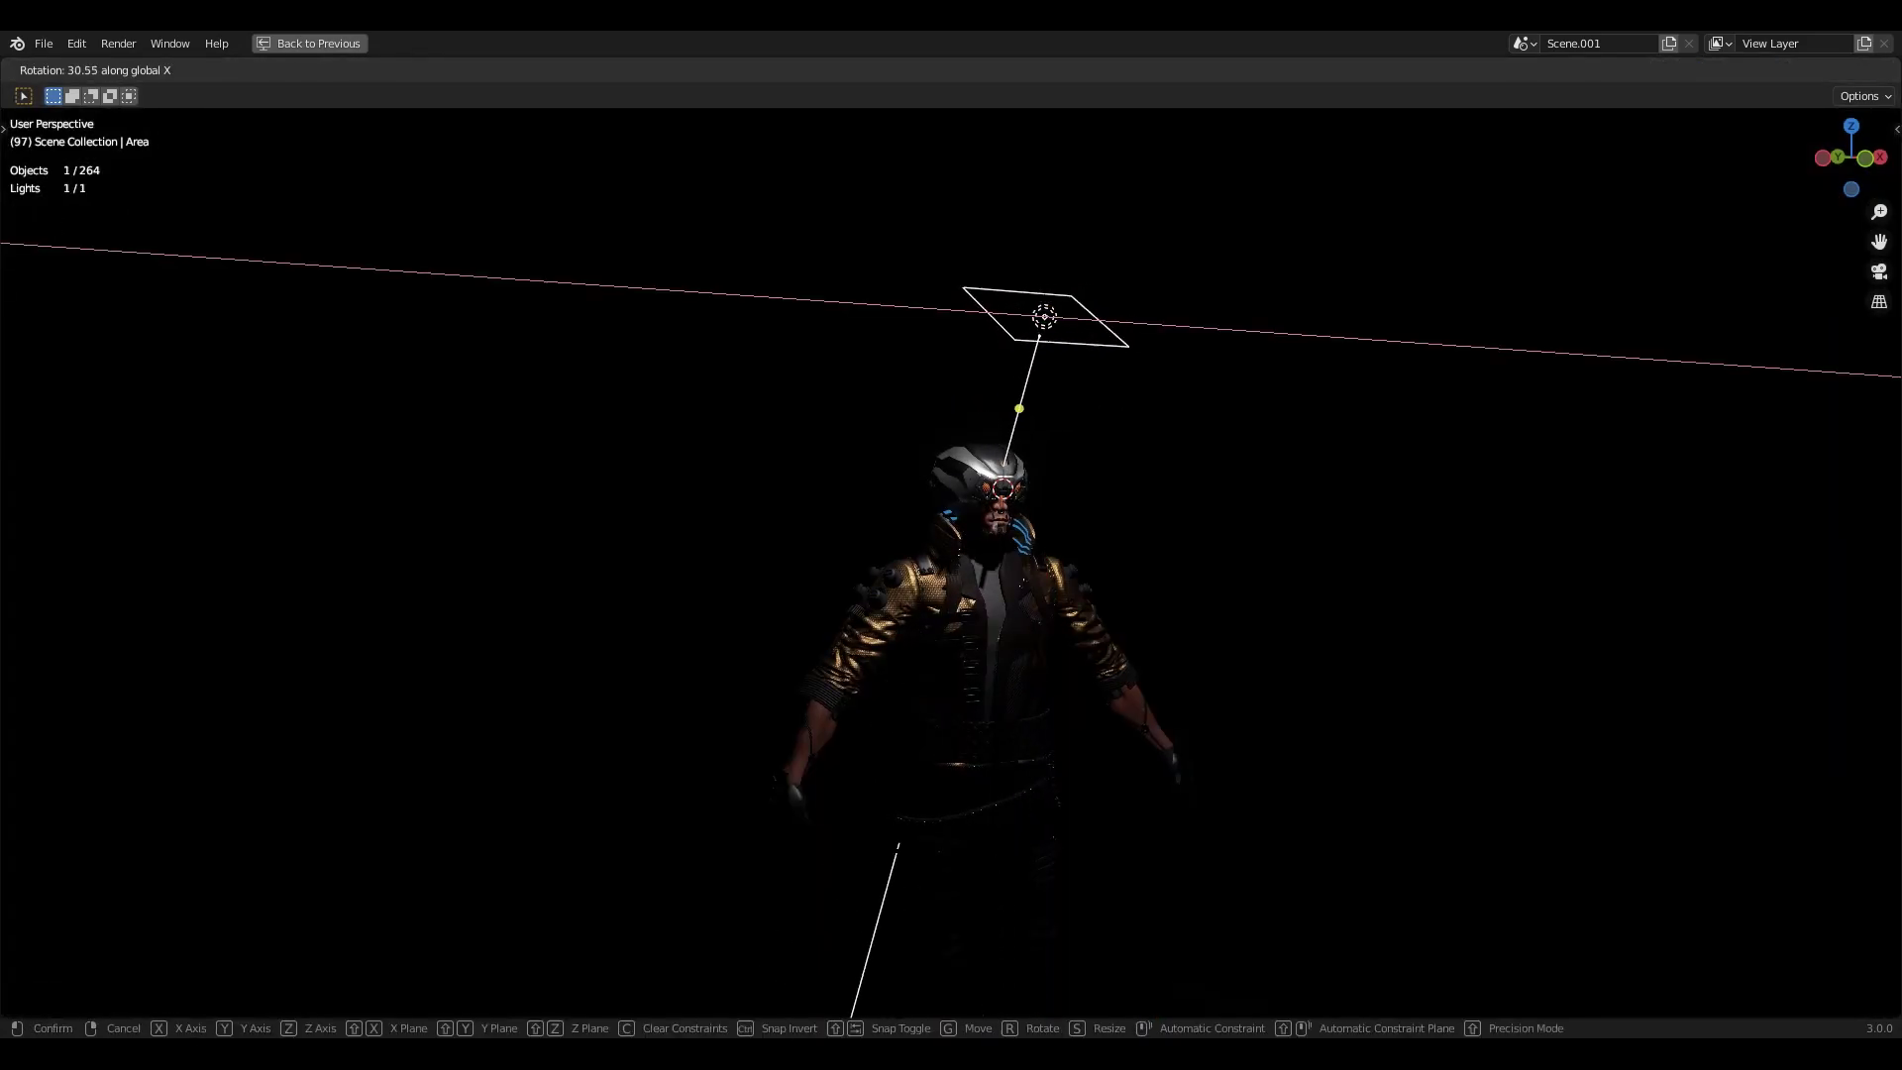
left_click(1061, 442)
Move the area light about 0.45' along global X and about -0.52' along global Y, in front of the character
key("g")
key("x")
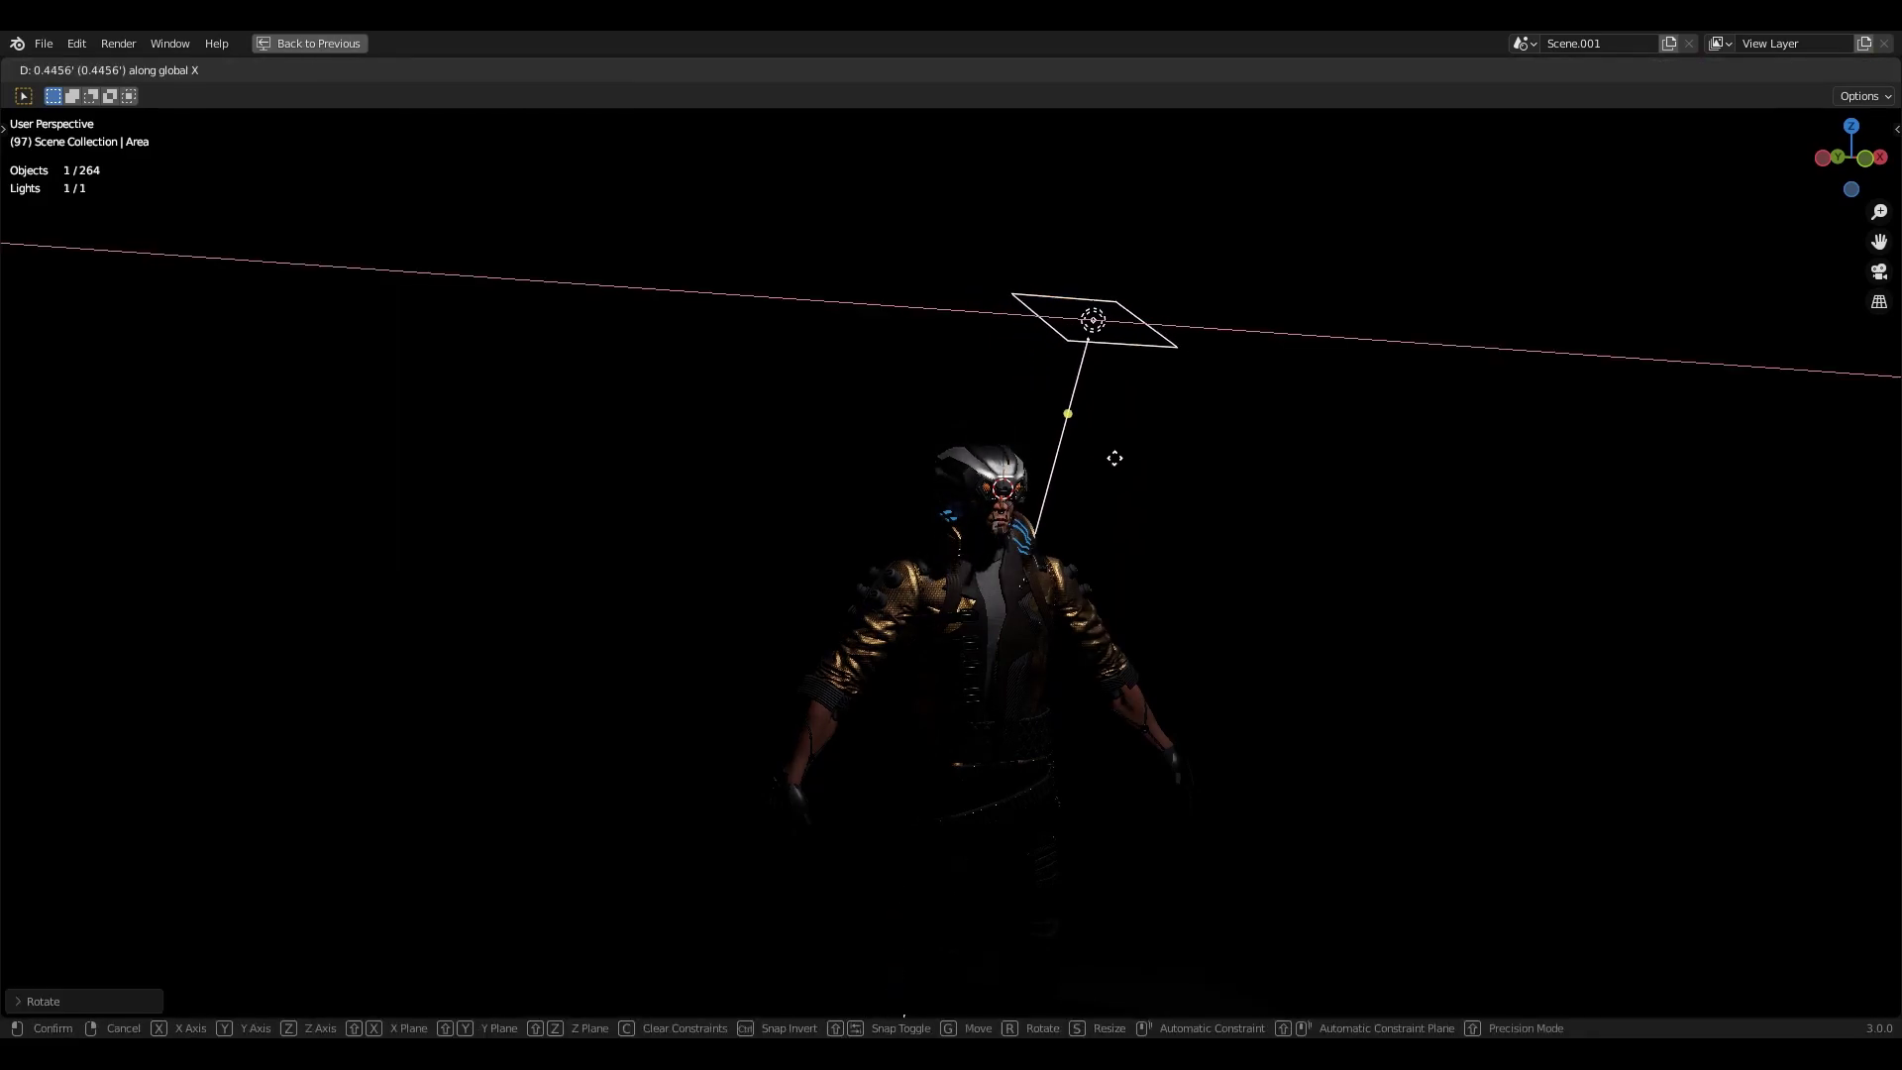
left_click(1111, 466)
key("g")
key("y")
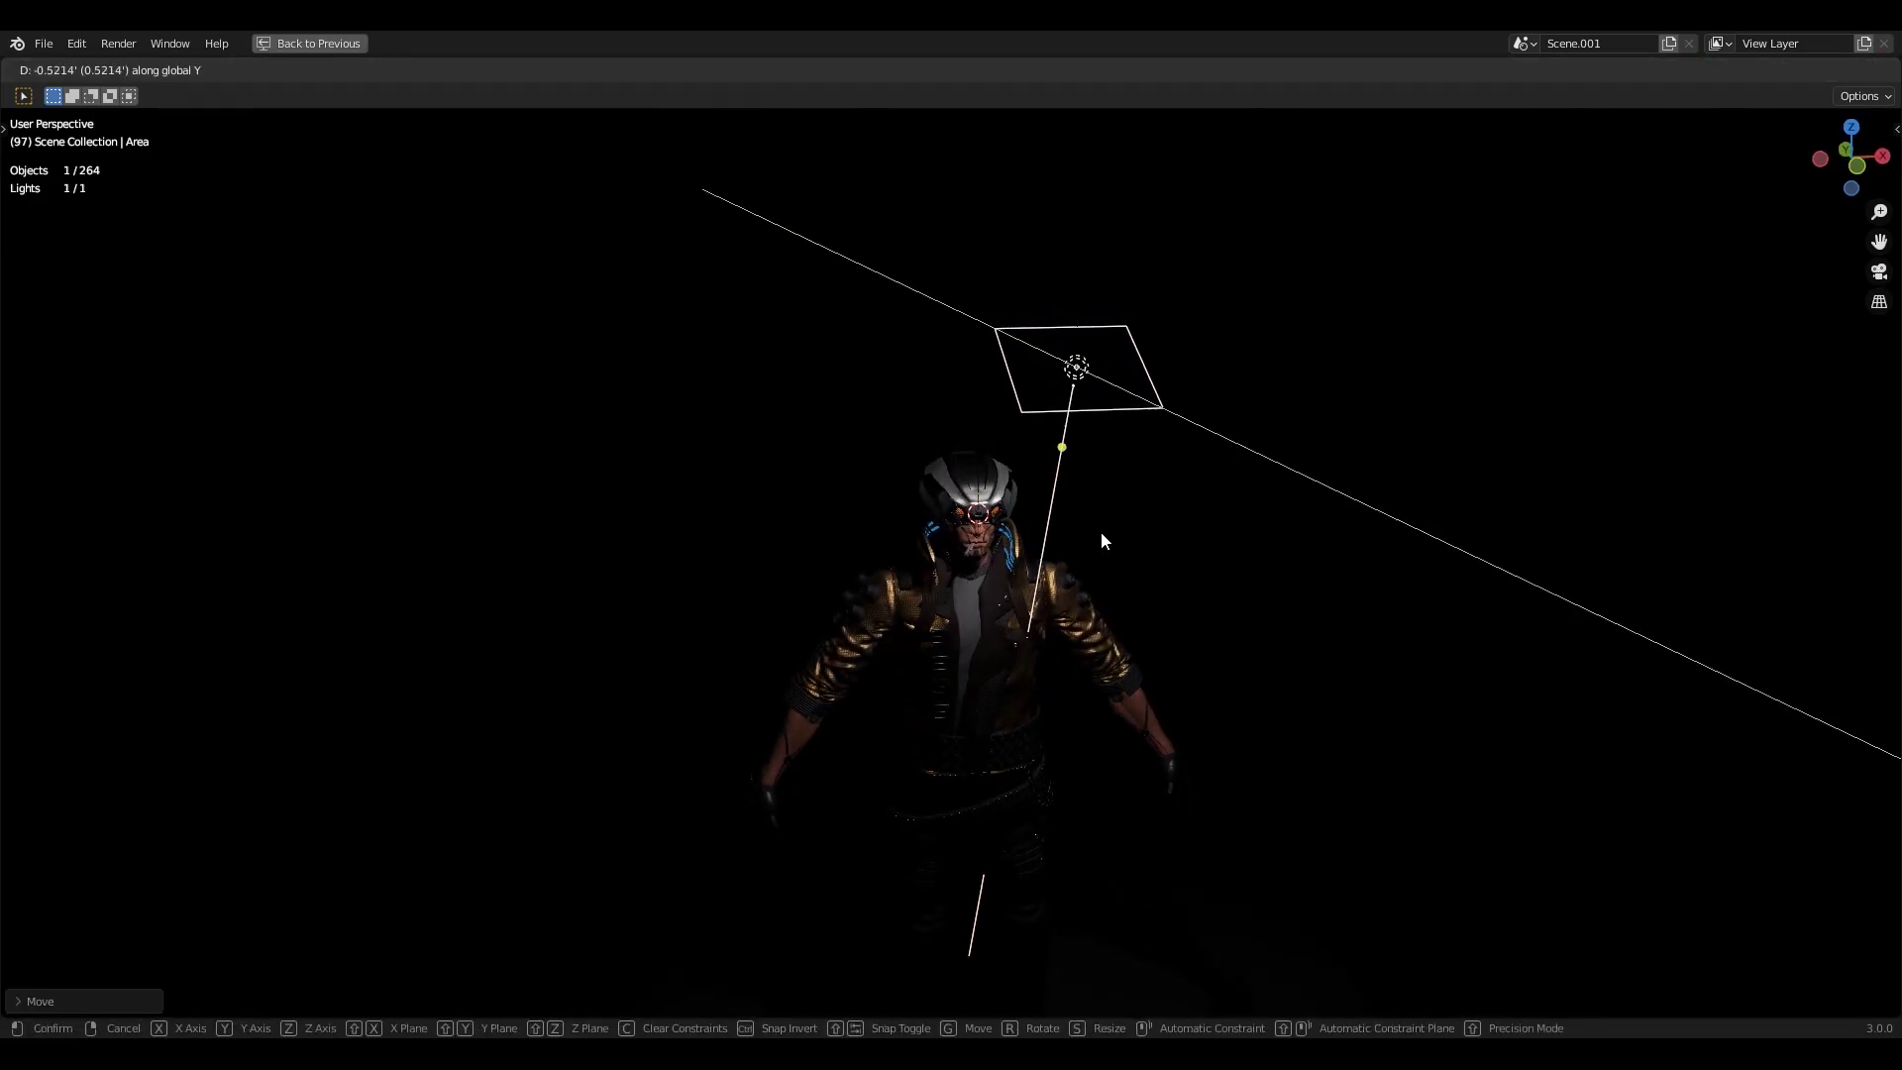
left_click(1101, 533)
middle_click_drag(1102, 535, 1073, 493)
Select the empty above the helmet and try rotating it around the global Z axis in rendered shading
key("z")
left_click(988, 386)
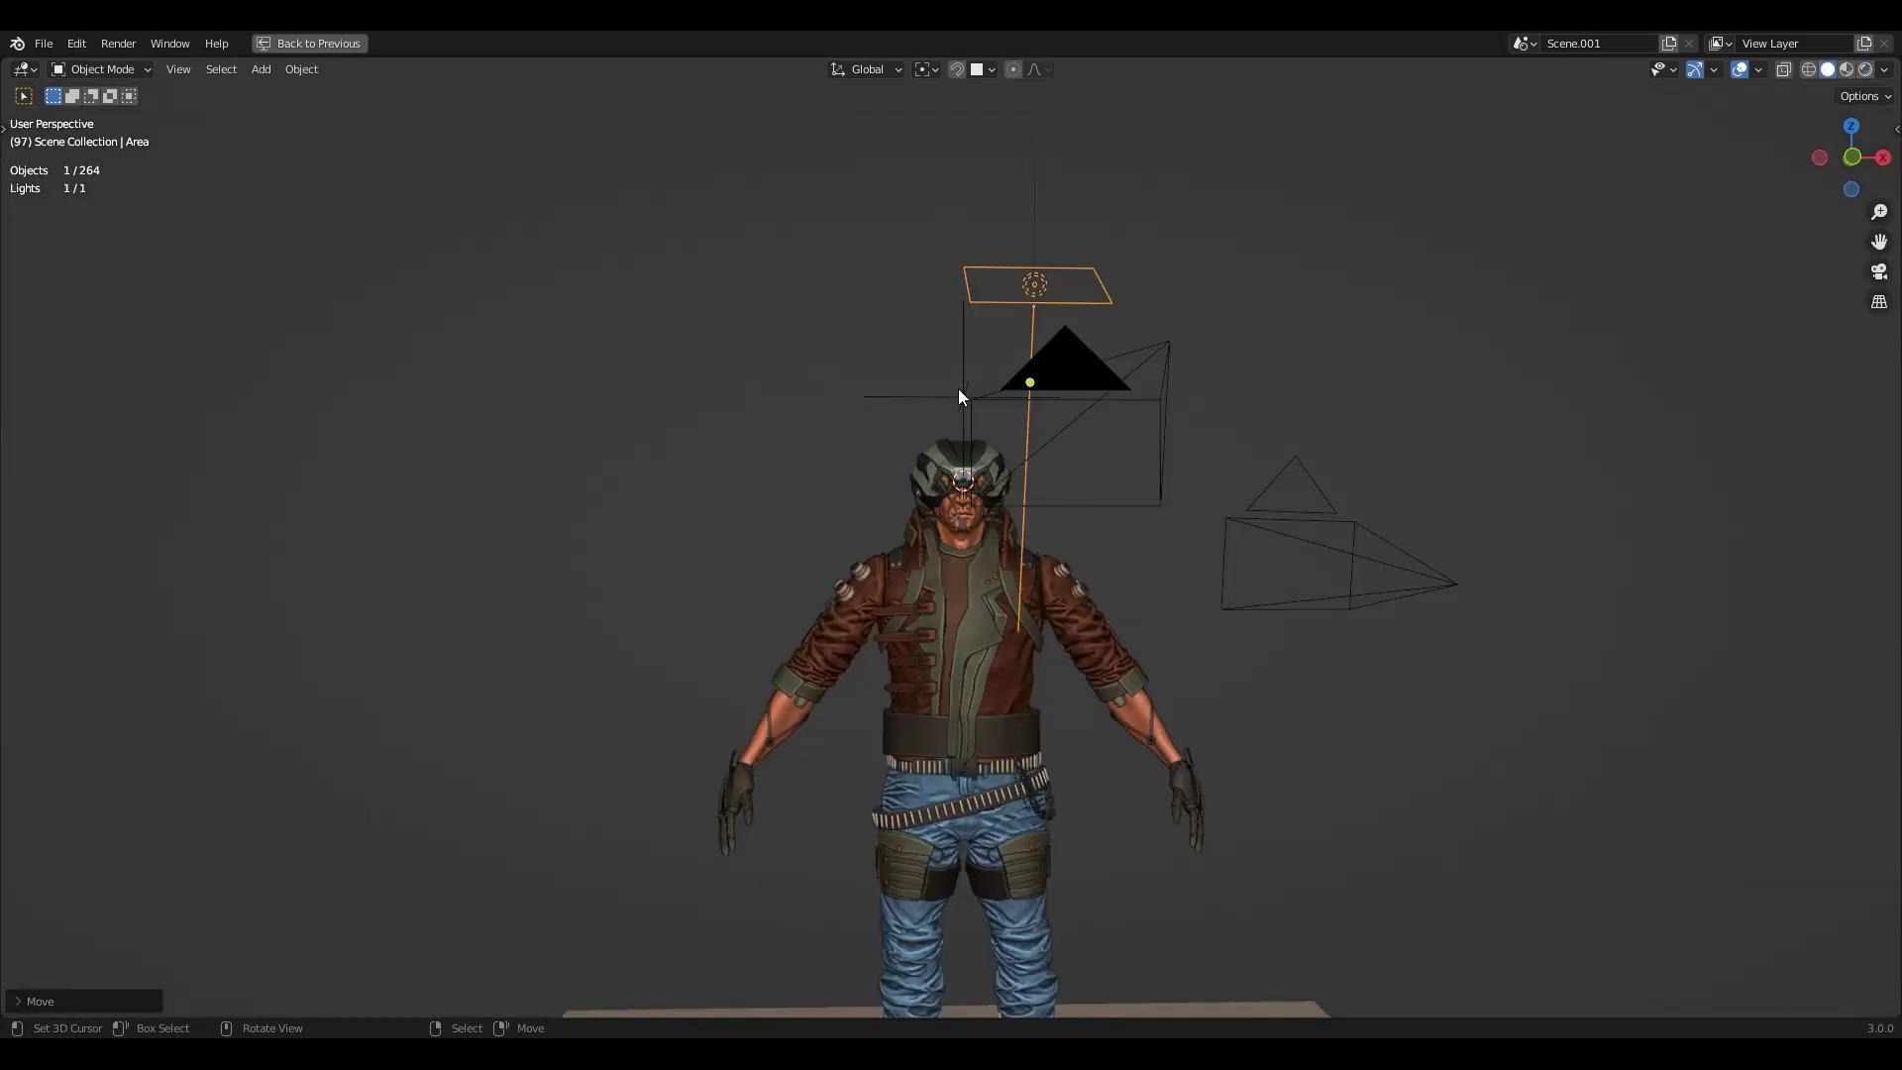
left_click(959, 390)
scroll(946, 416, "up", 4)
key("z")
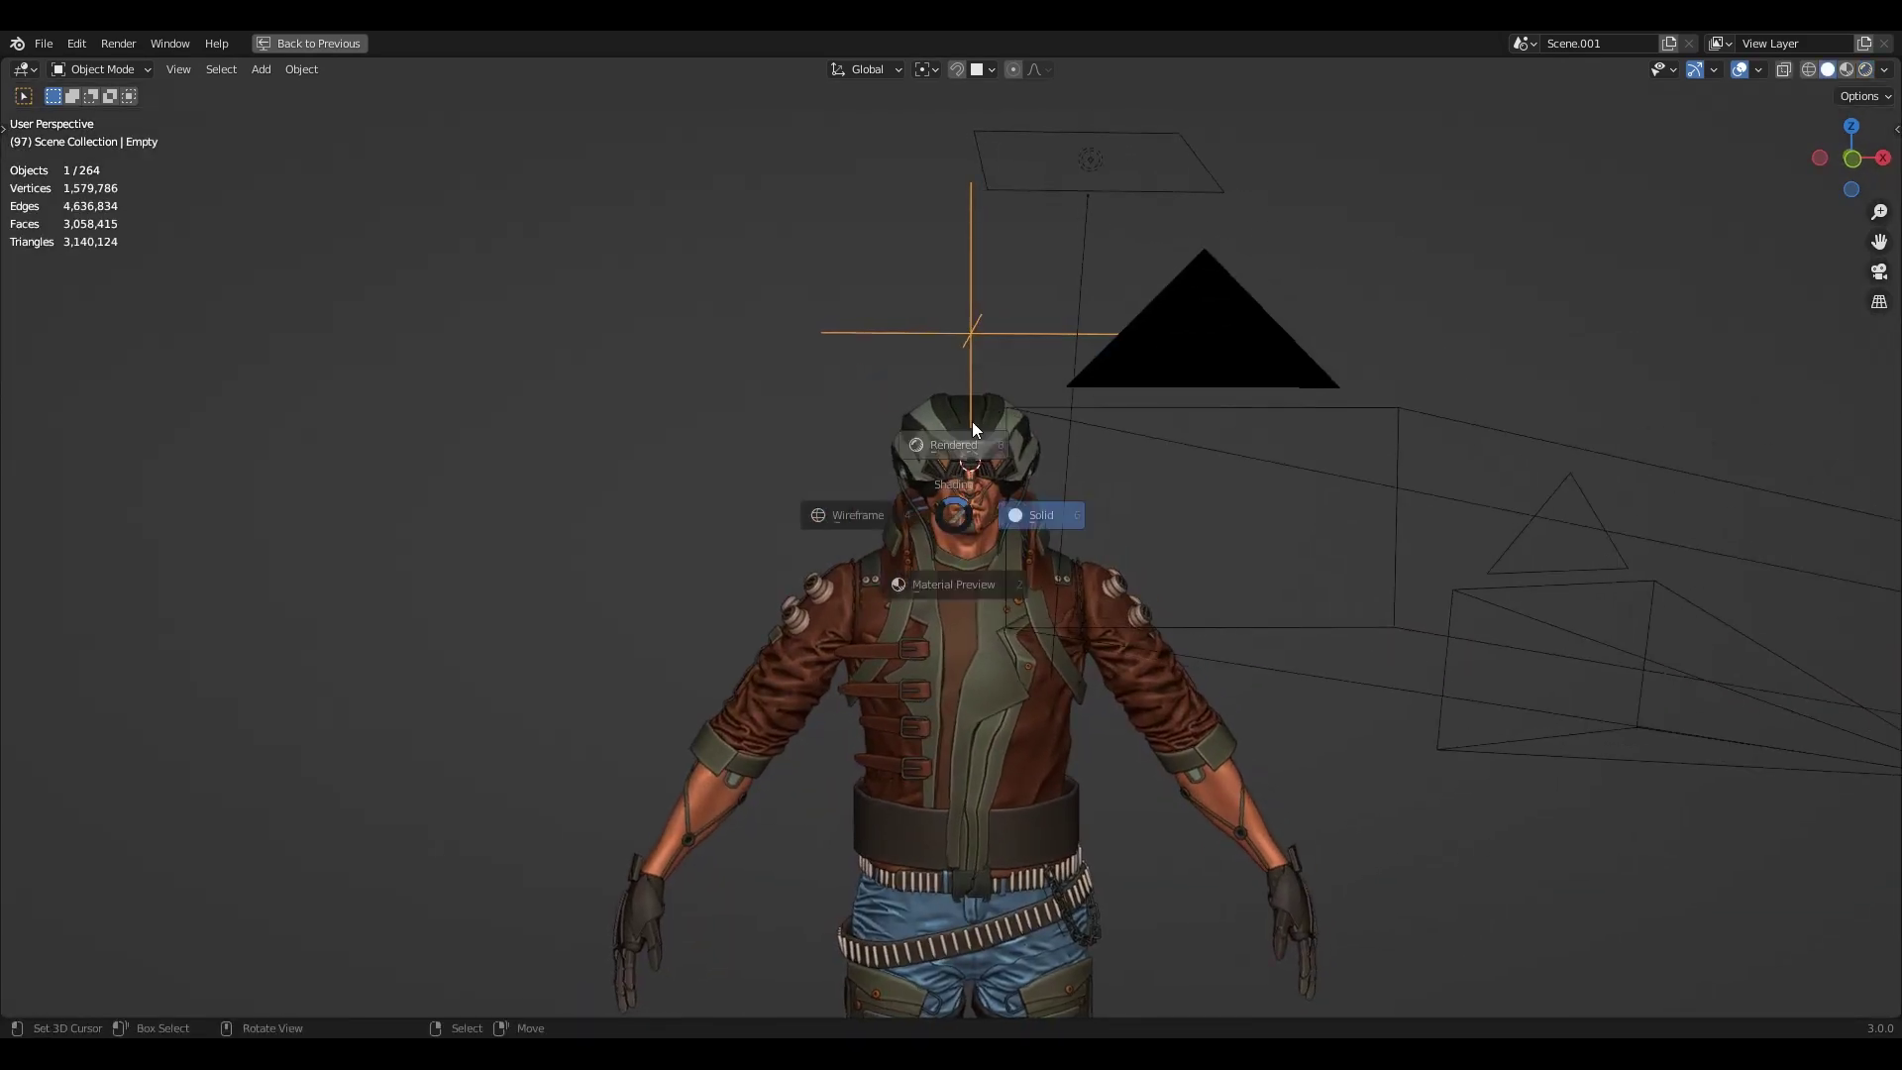
left_click(974, 428)
key("r")
key("z")
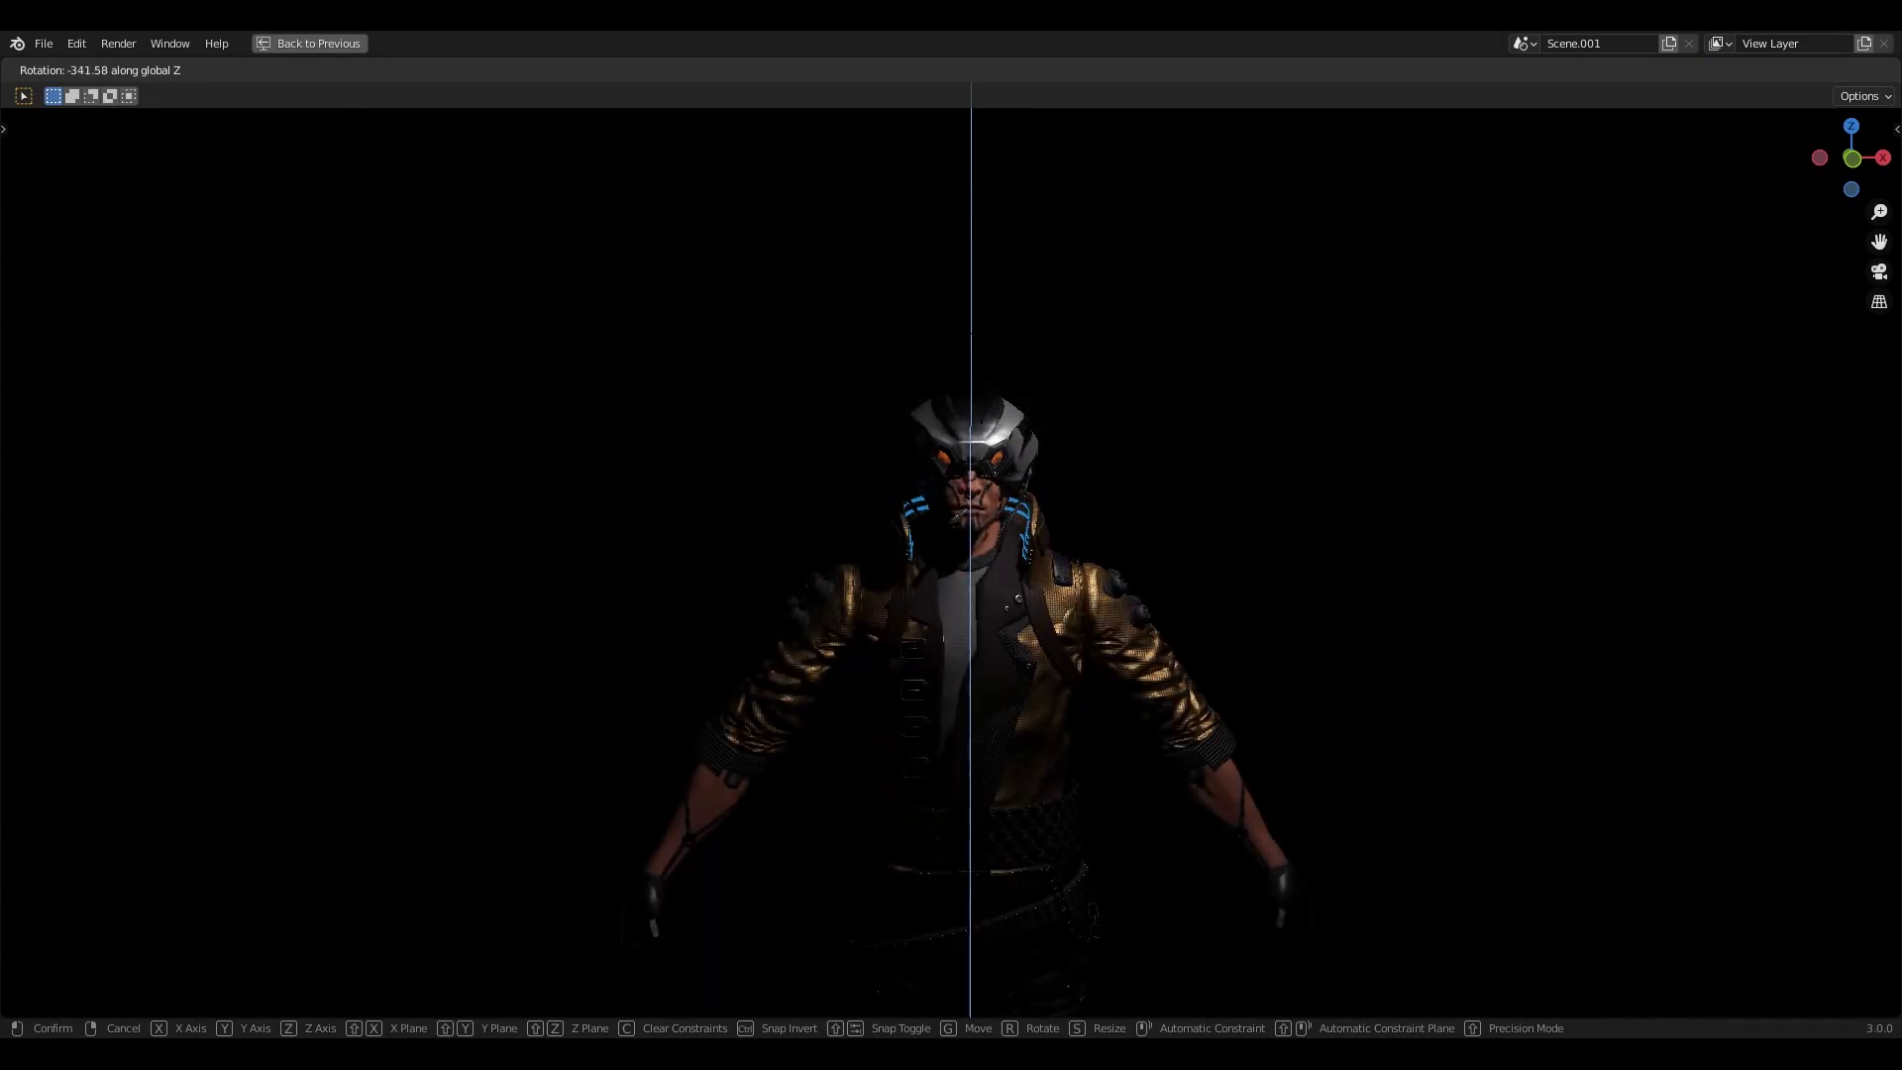
left_click(995, 377)
Return to solid shading with overlays shown and shift the area light slightly along the global X axis
key("g")
key("x")
left_click(1099, 442)
key("z")
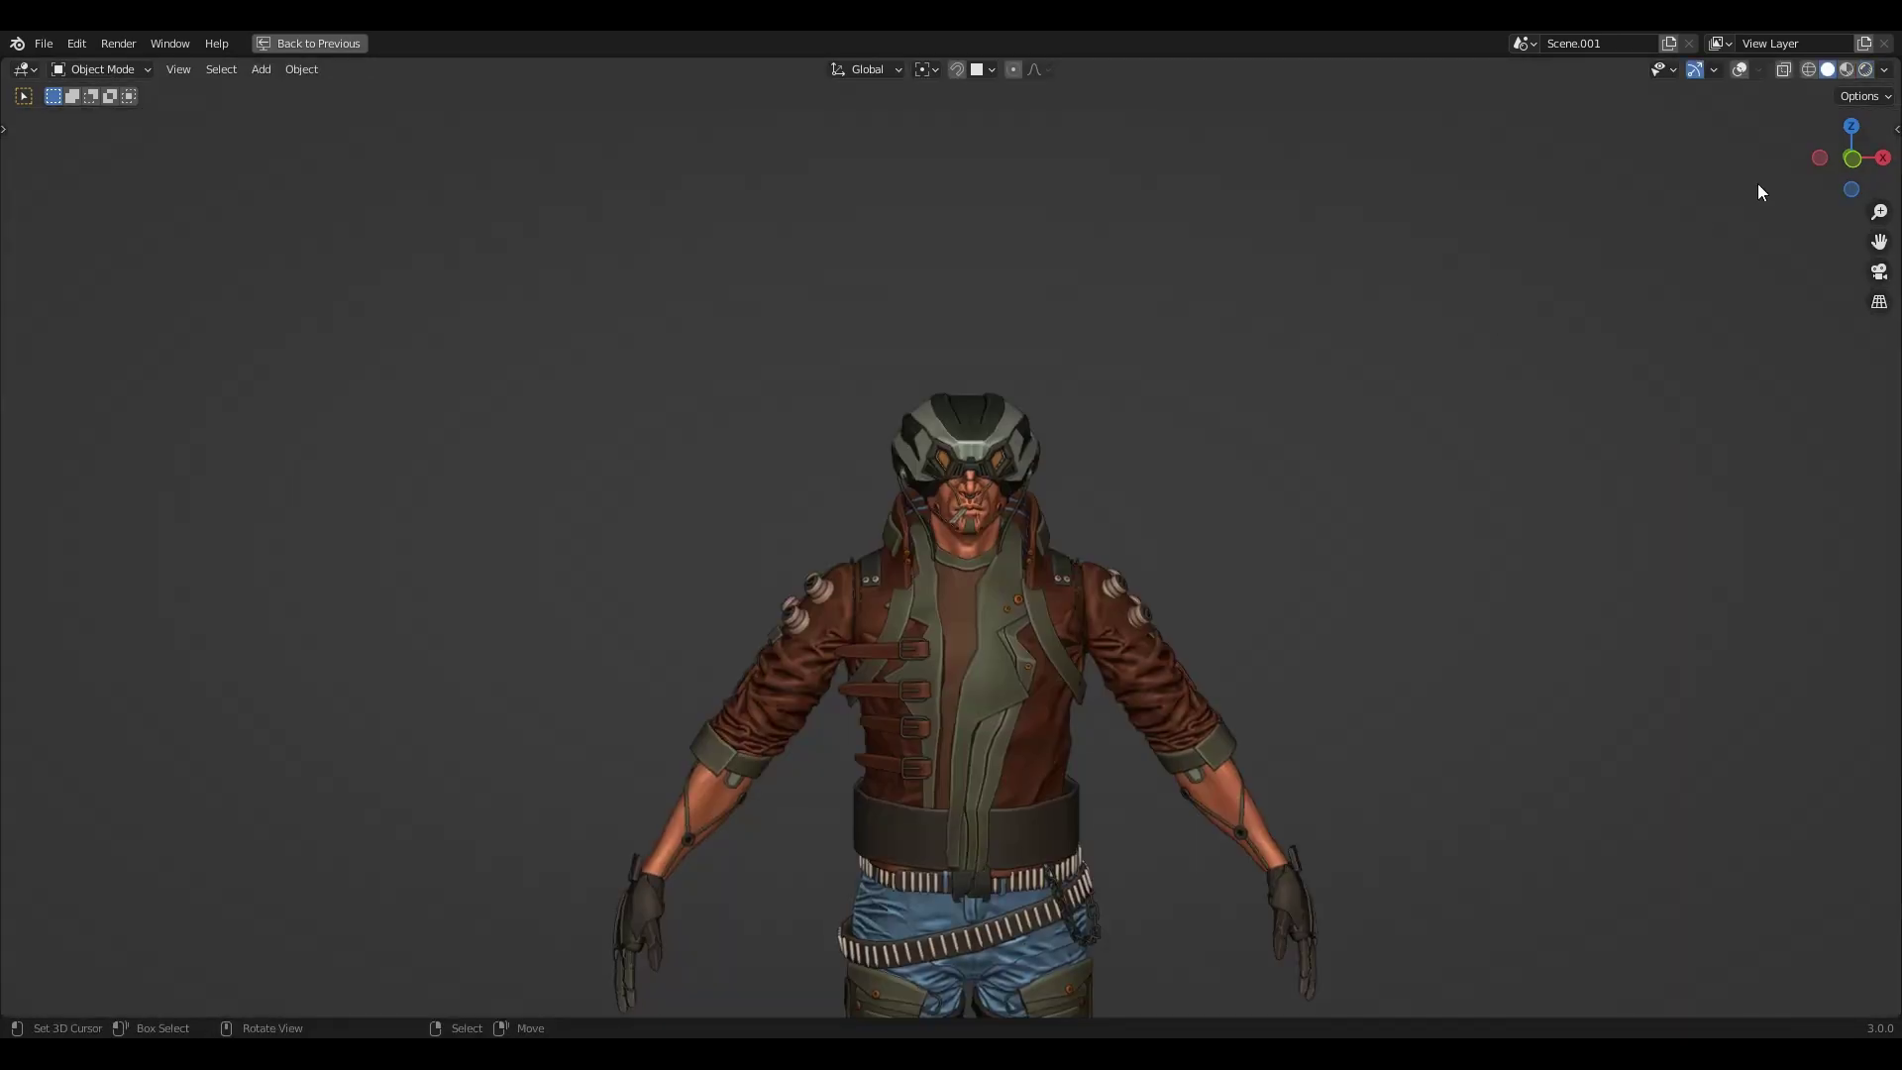
left_click(1739, 69)
right_click(1096, 250)
key("g")
key("x")
left_click(1109, 337)
Duplicate the area light in place and set the transform pivot point to the 3D cursor
key("shift+d")
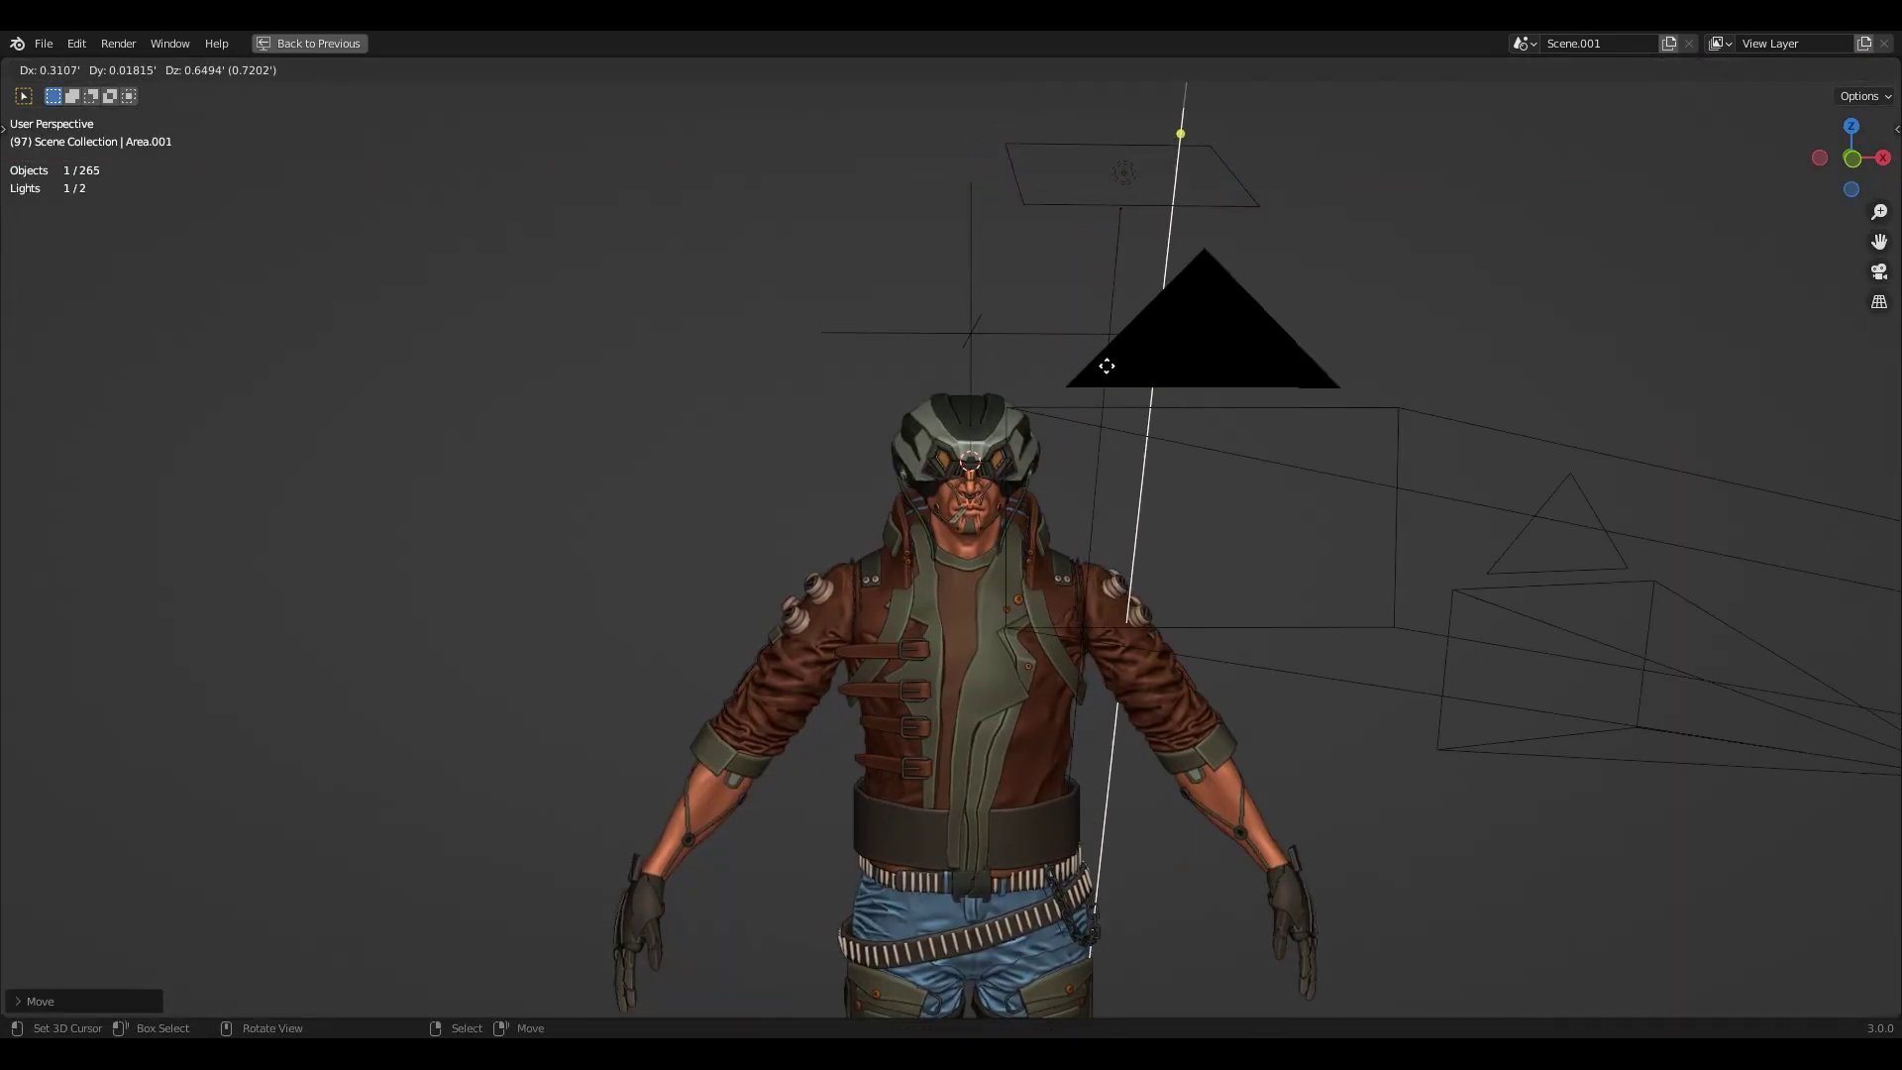
key("Escape")
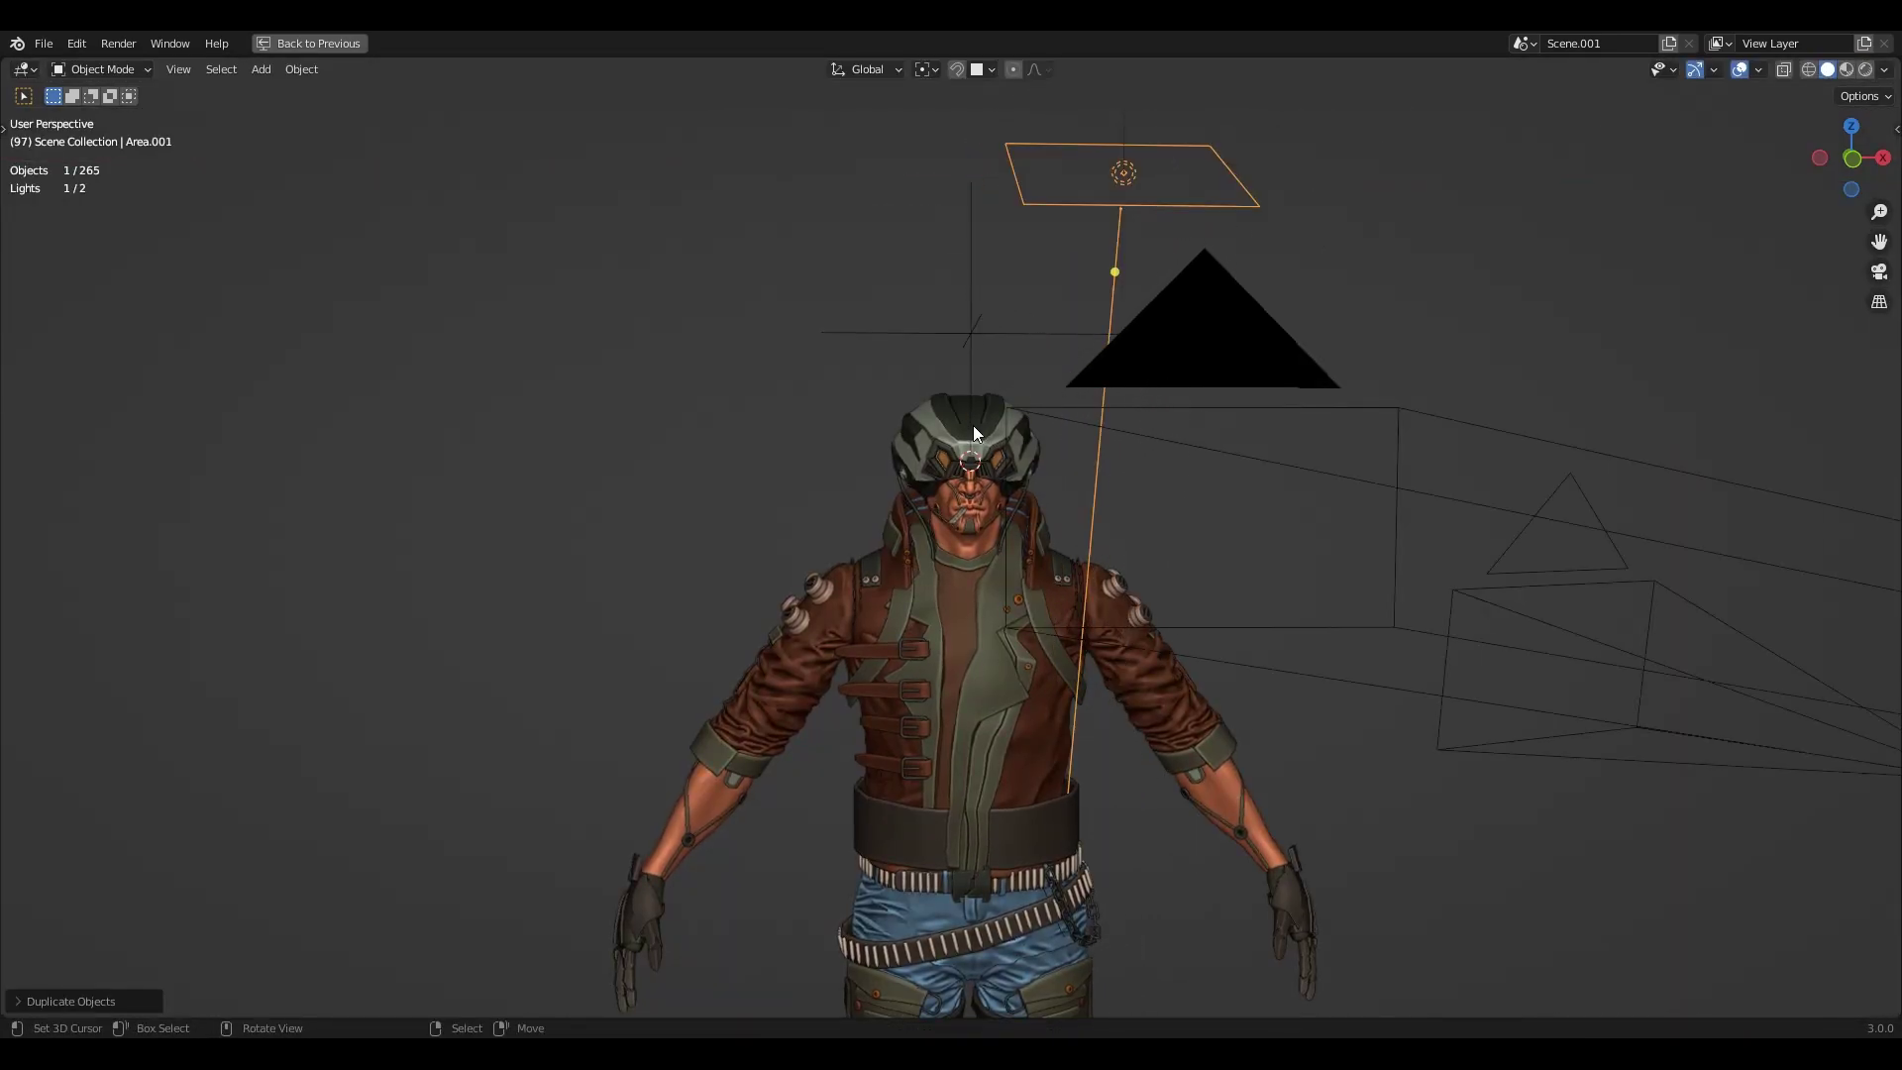
left_click(926, 69)
left_click(941, 115)
Rotate the duplicated light around the global Z axis to behind the head, checking it in rendered shading
key("r")
key("z")
left_click(1062, 423)
key("z")
left_click(1061, 396)
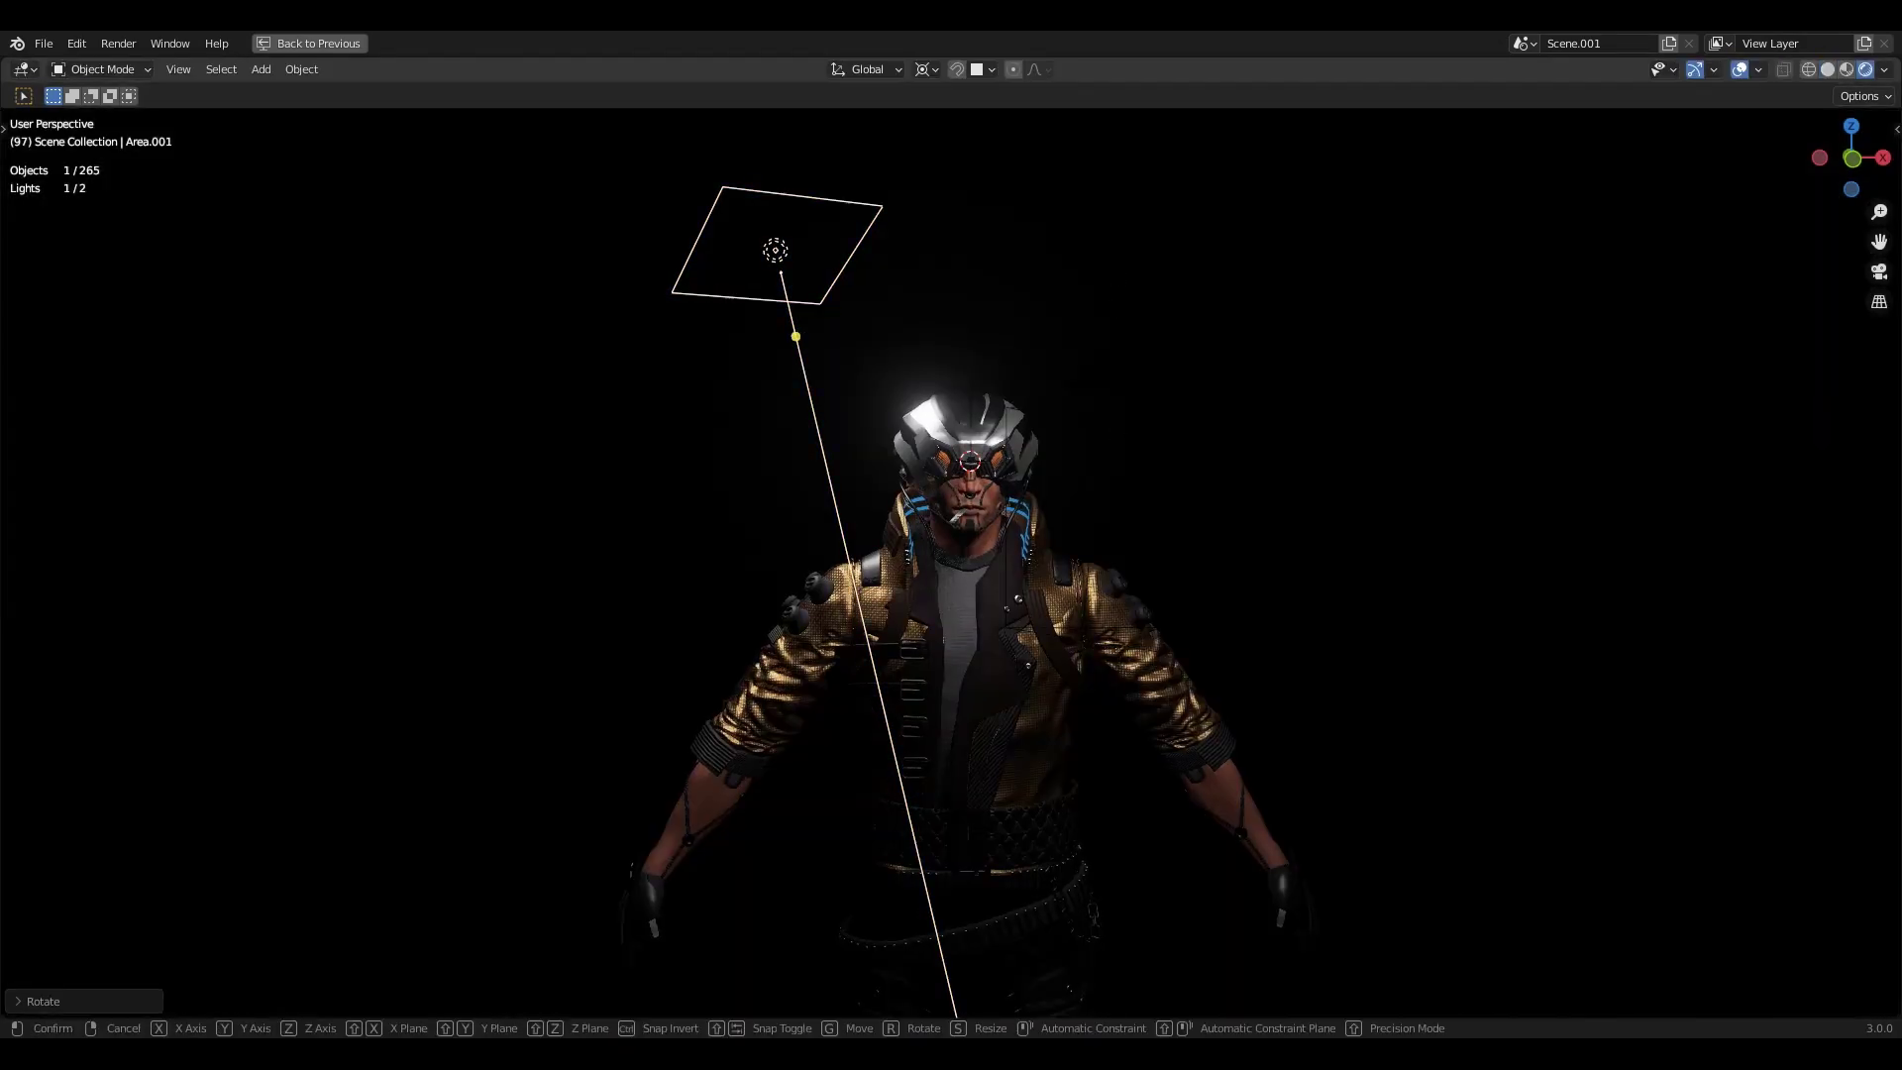
key("r")
key("z")
left_click(1204, 353)
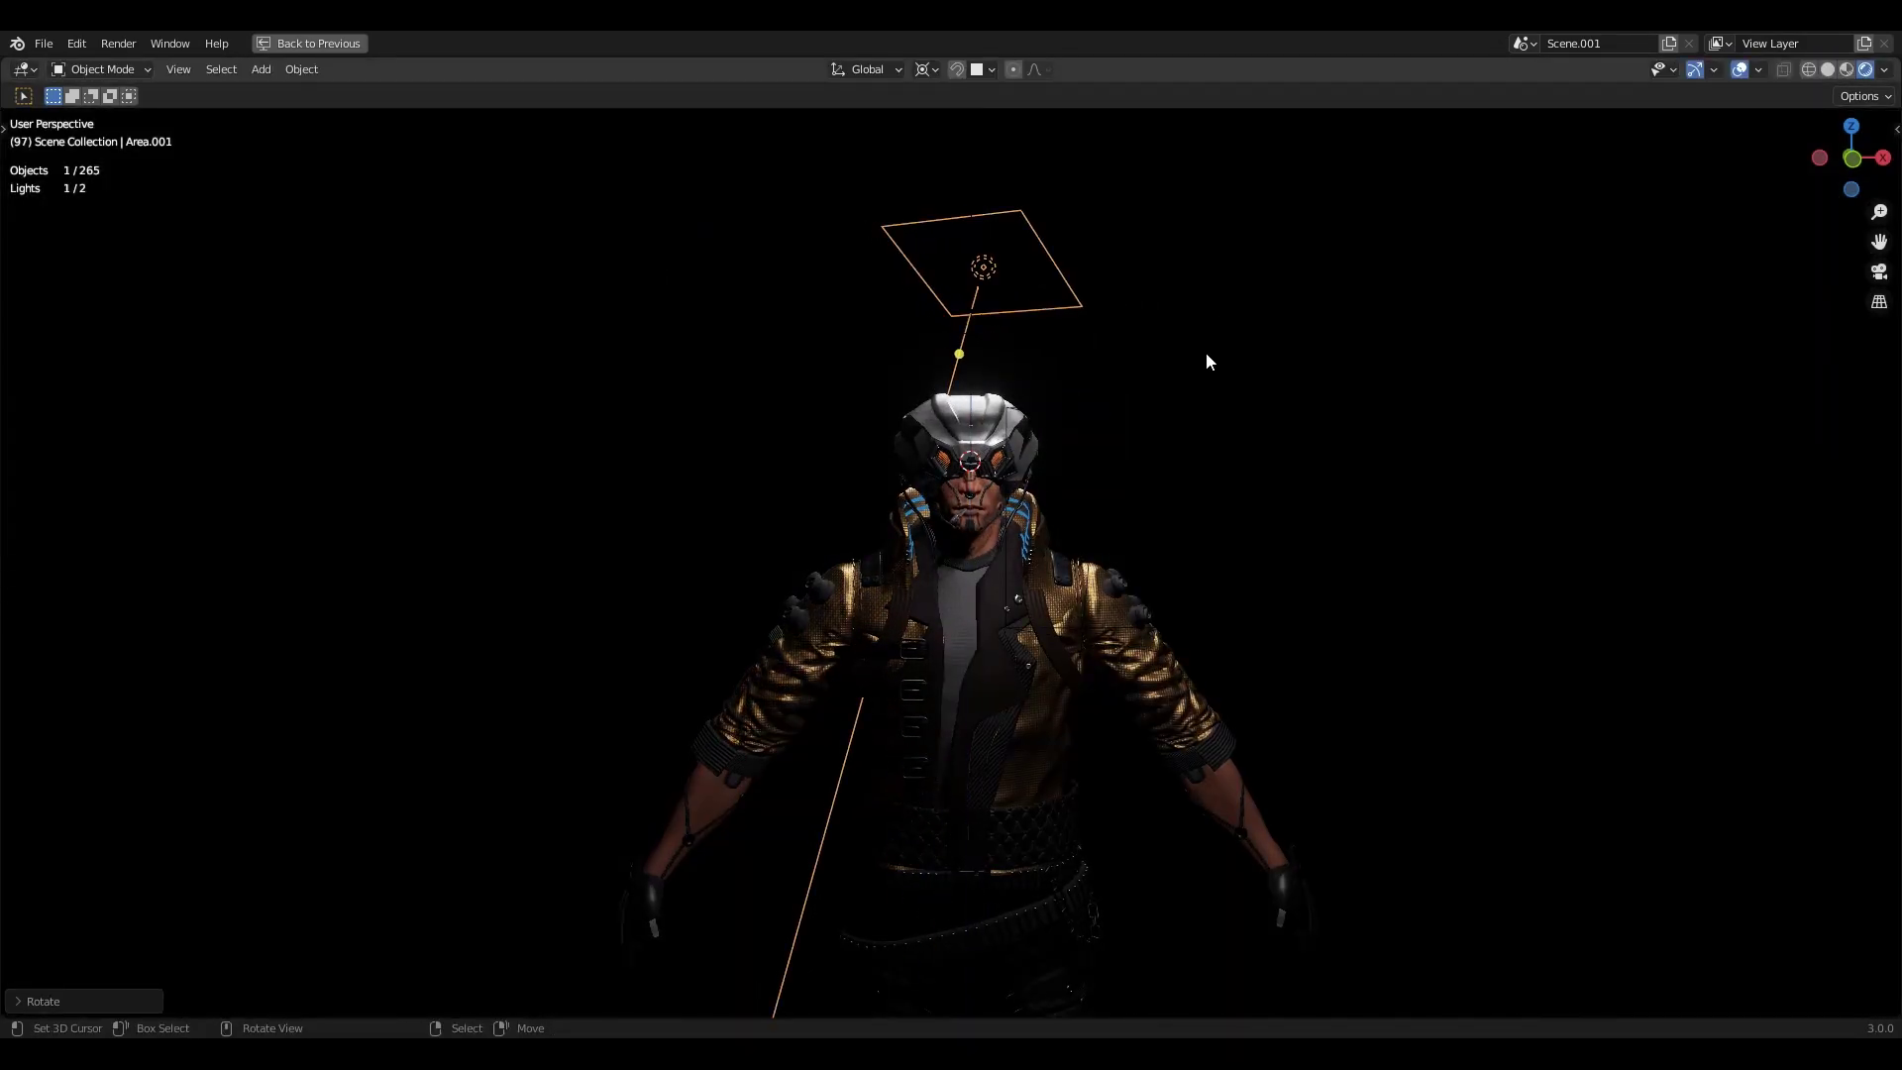
Refine the duplicated light's Z rotation so it shines on the character's right side, and save the file
scroll(1179, 435, "up", 4)
middle_click_drag(1161, 491, 1167, 520)
key("r")
key("z")
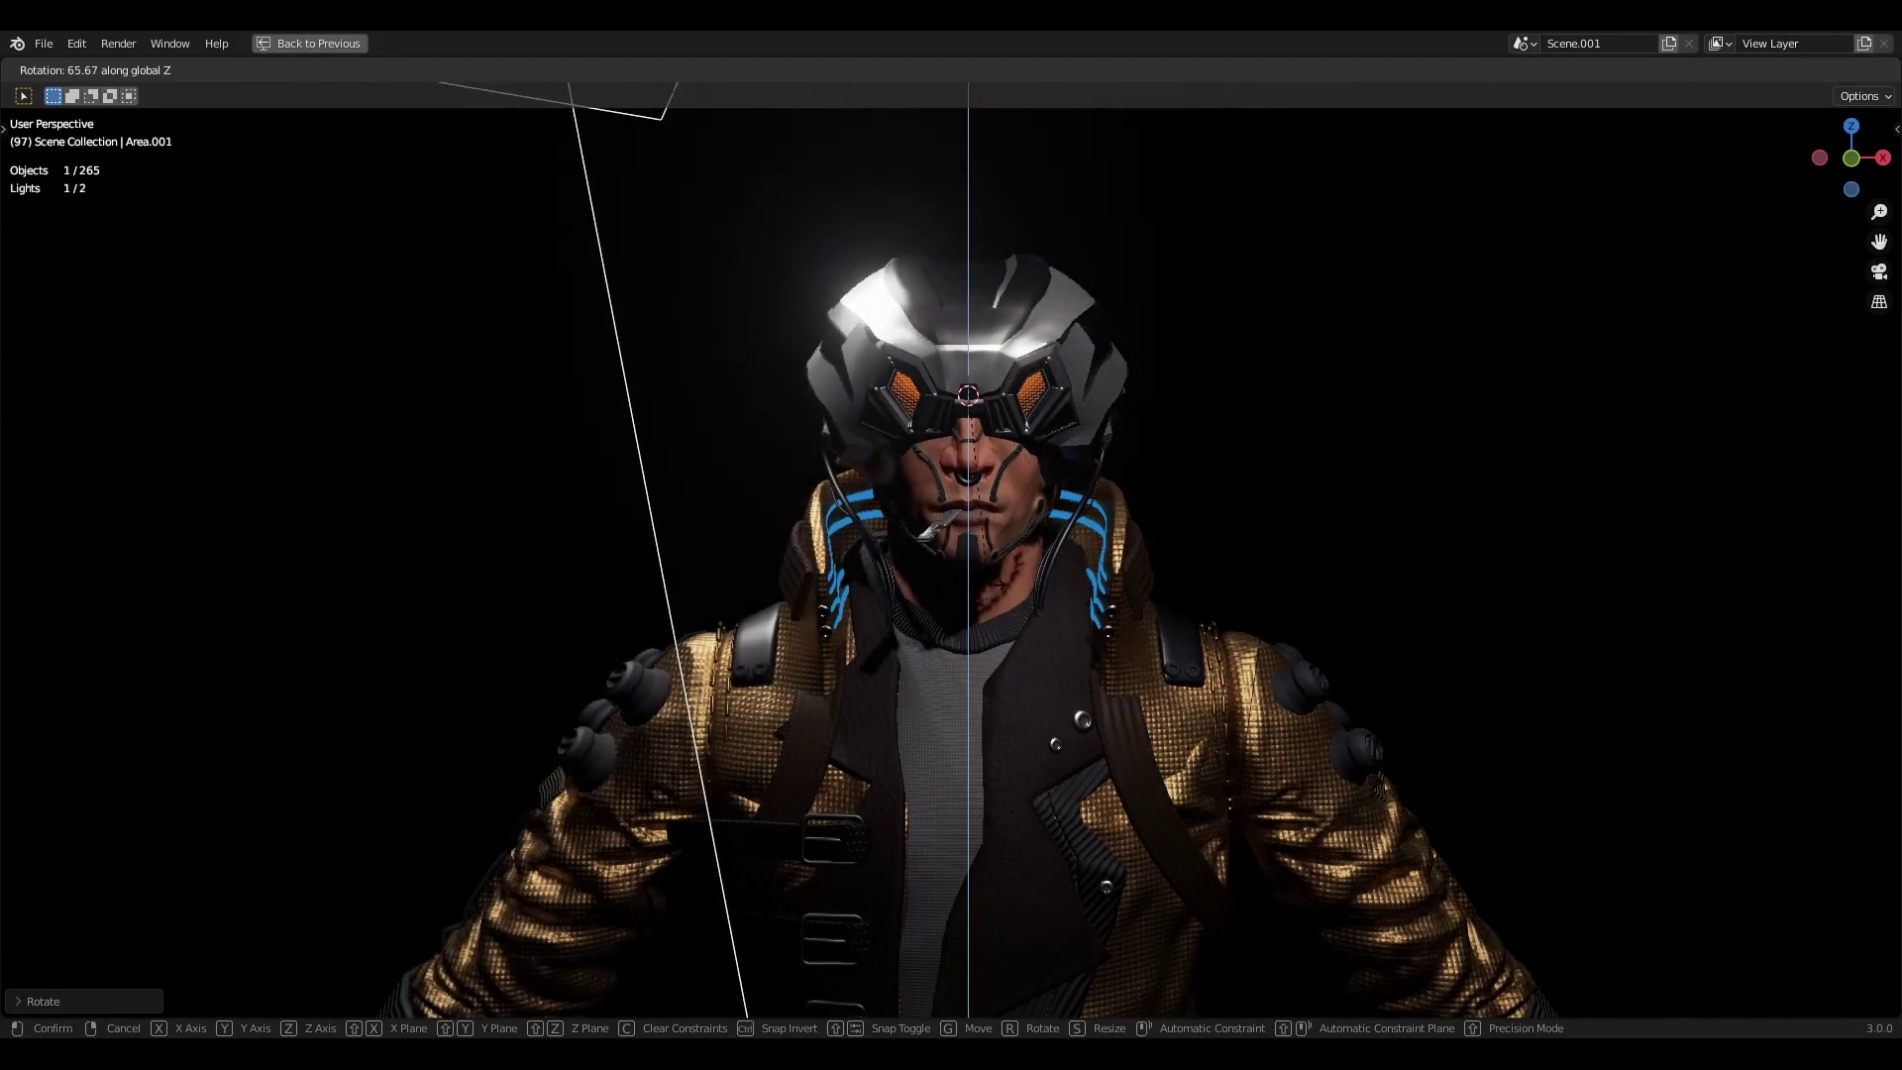
left_click(993, 675)
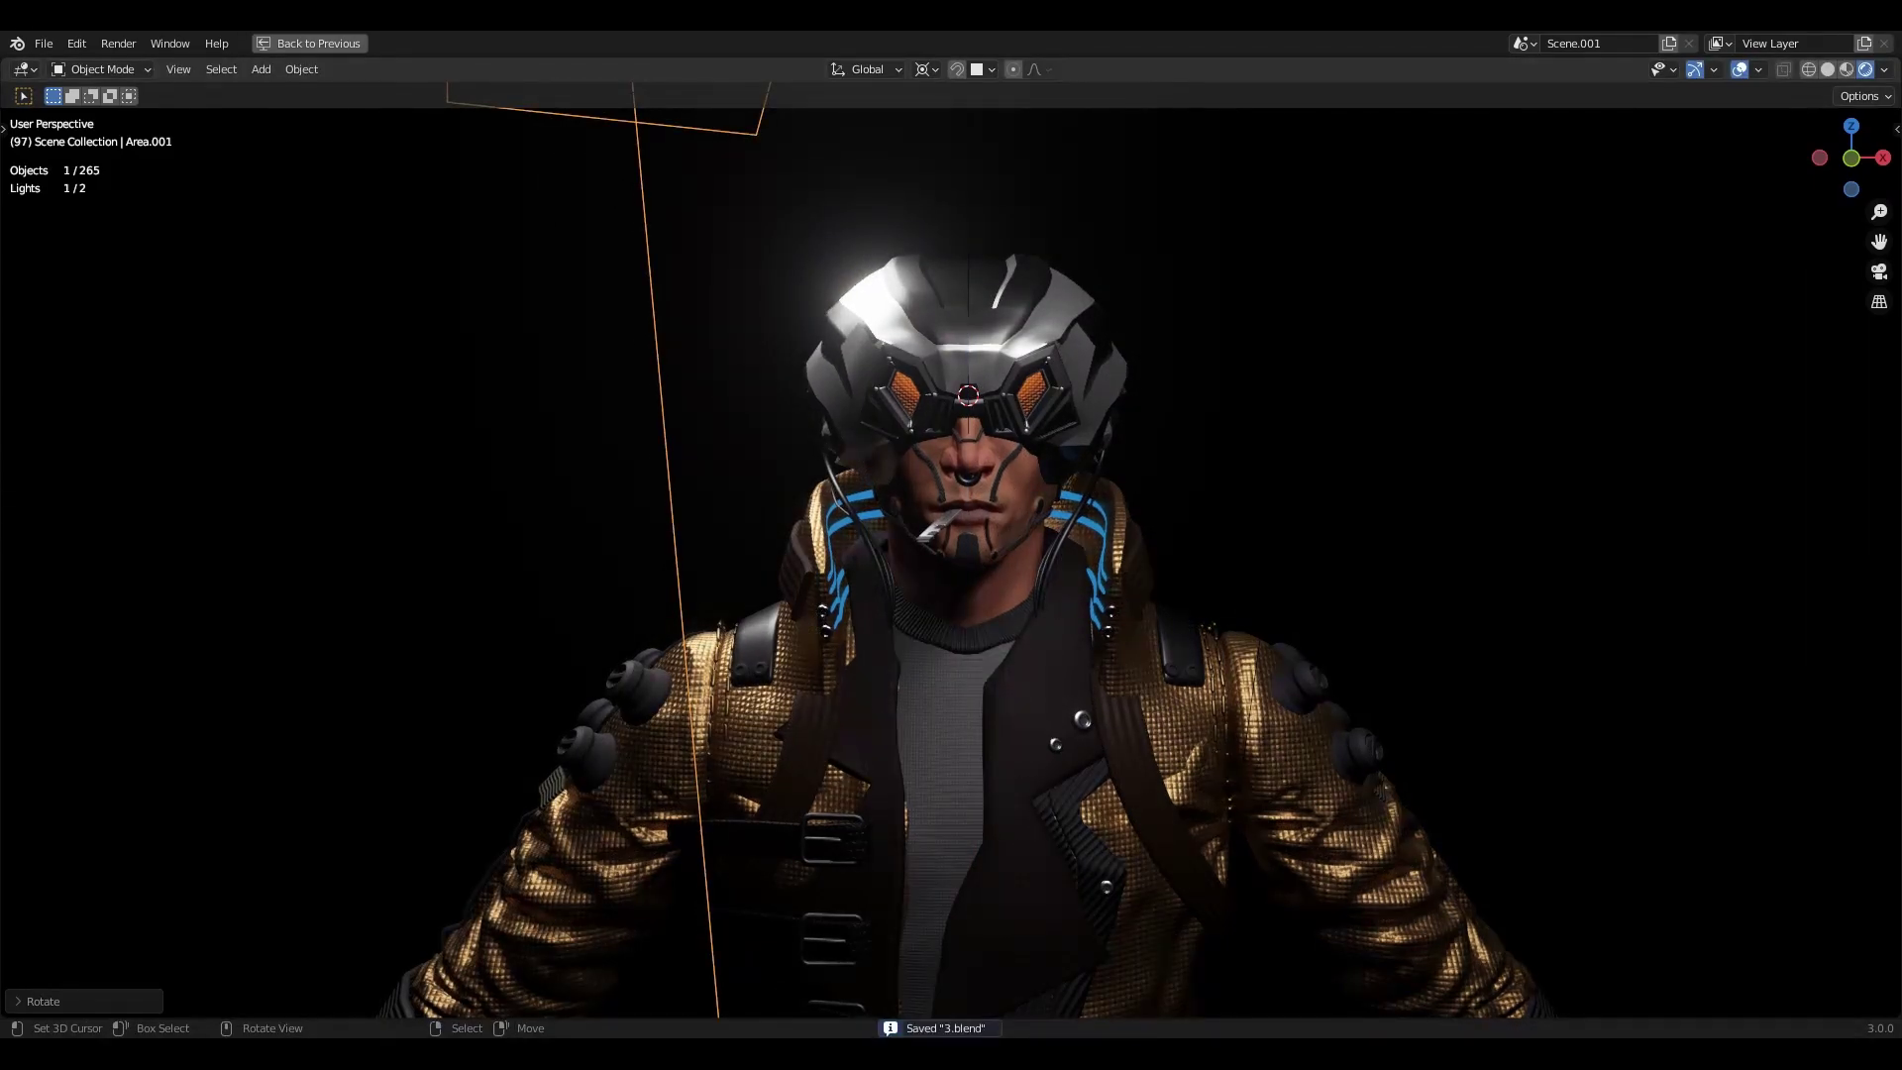
scroll(1131, 703, "down", 1)
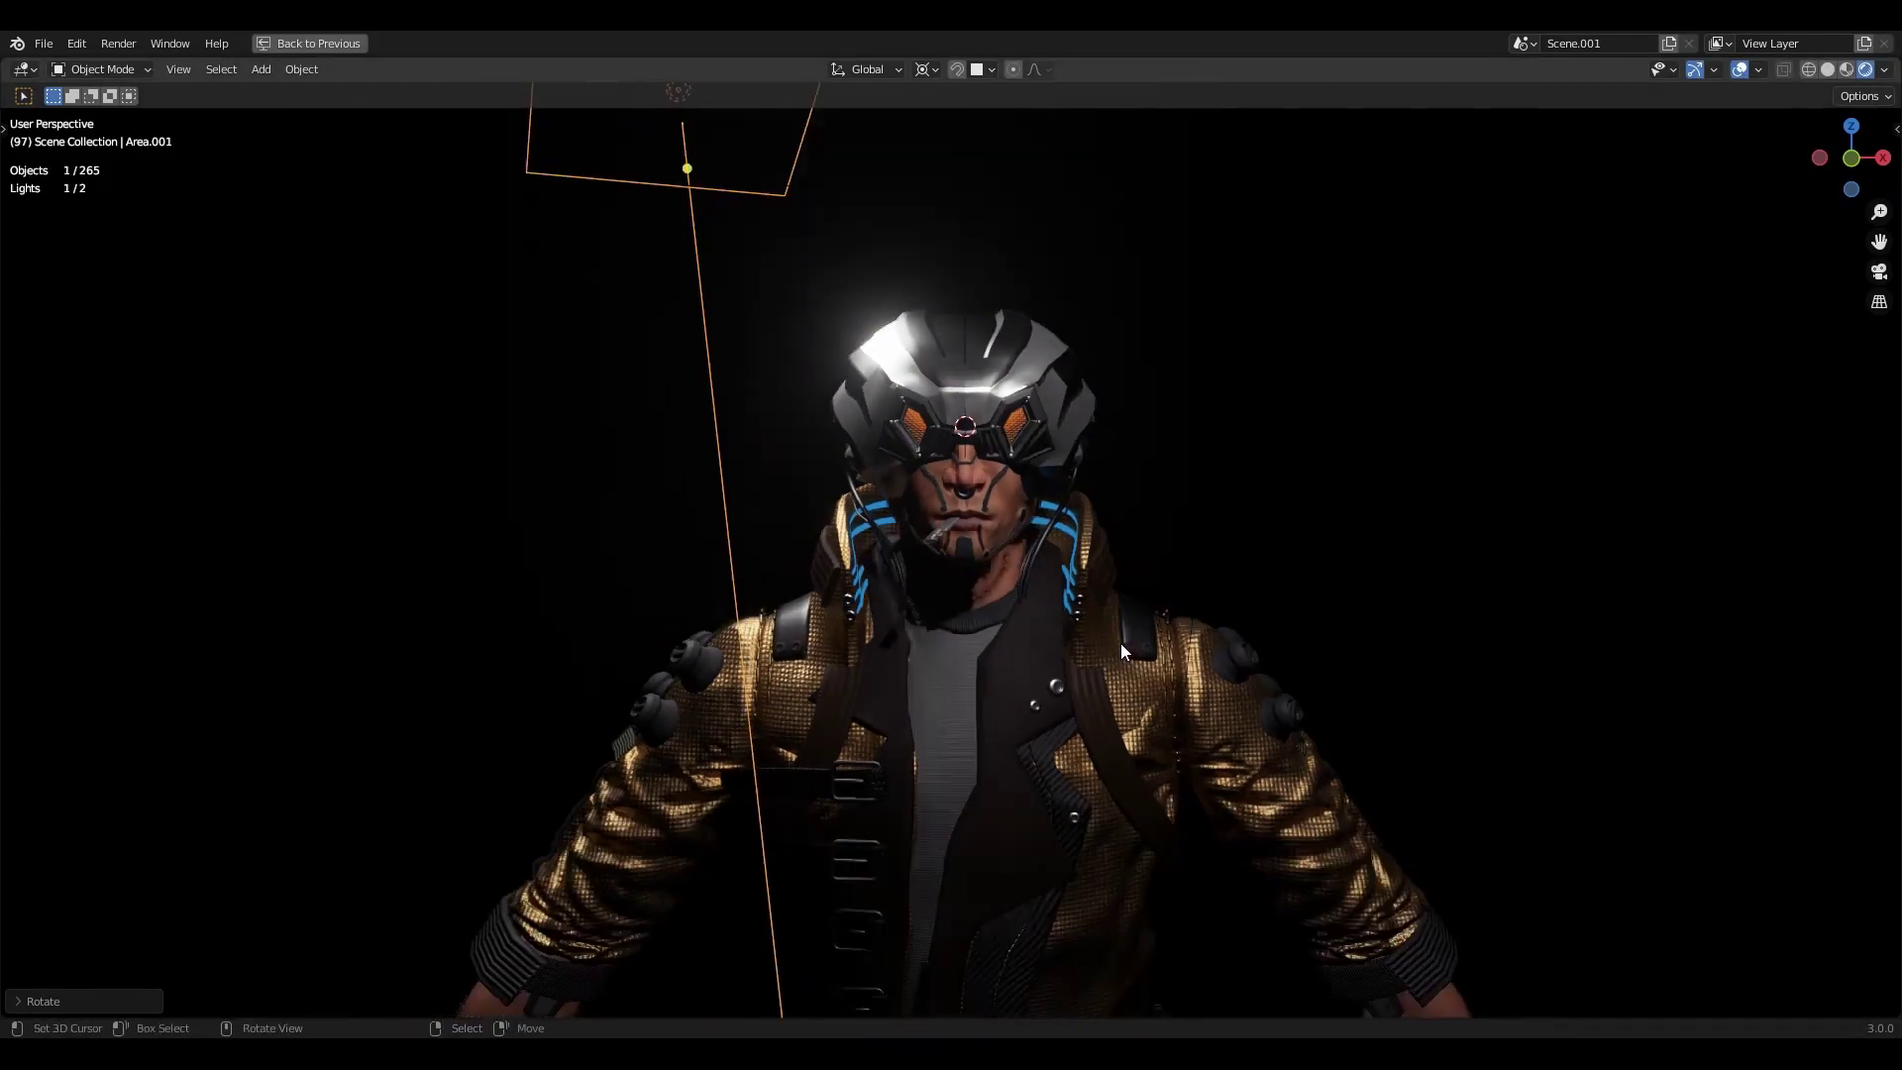
Tilt the duplicated light with trackball rotation around the head to create a rim light on the helmet
key("r")
key("r")
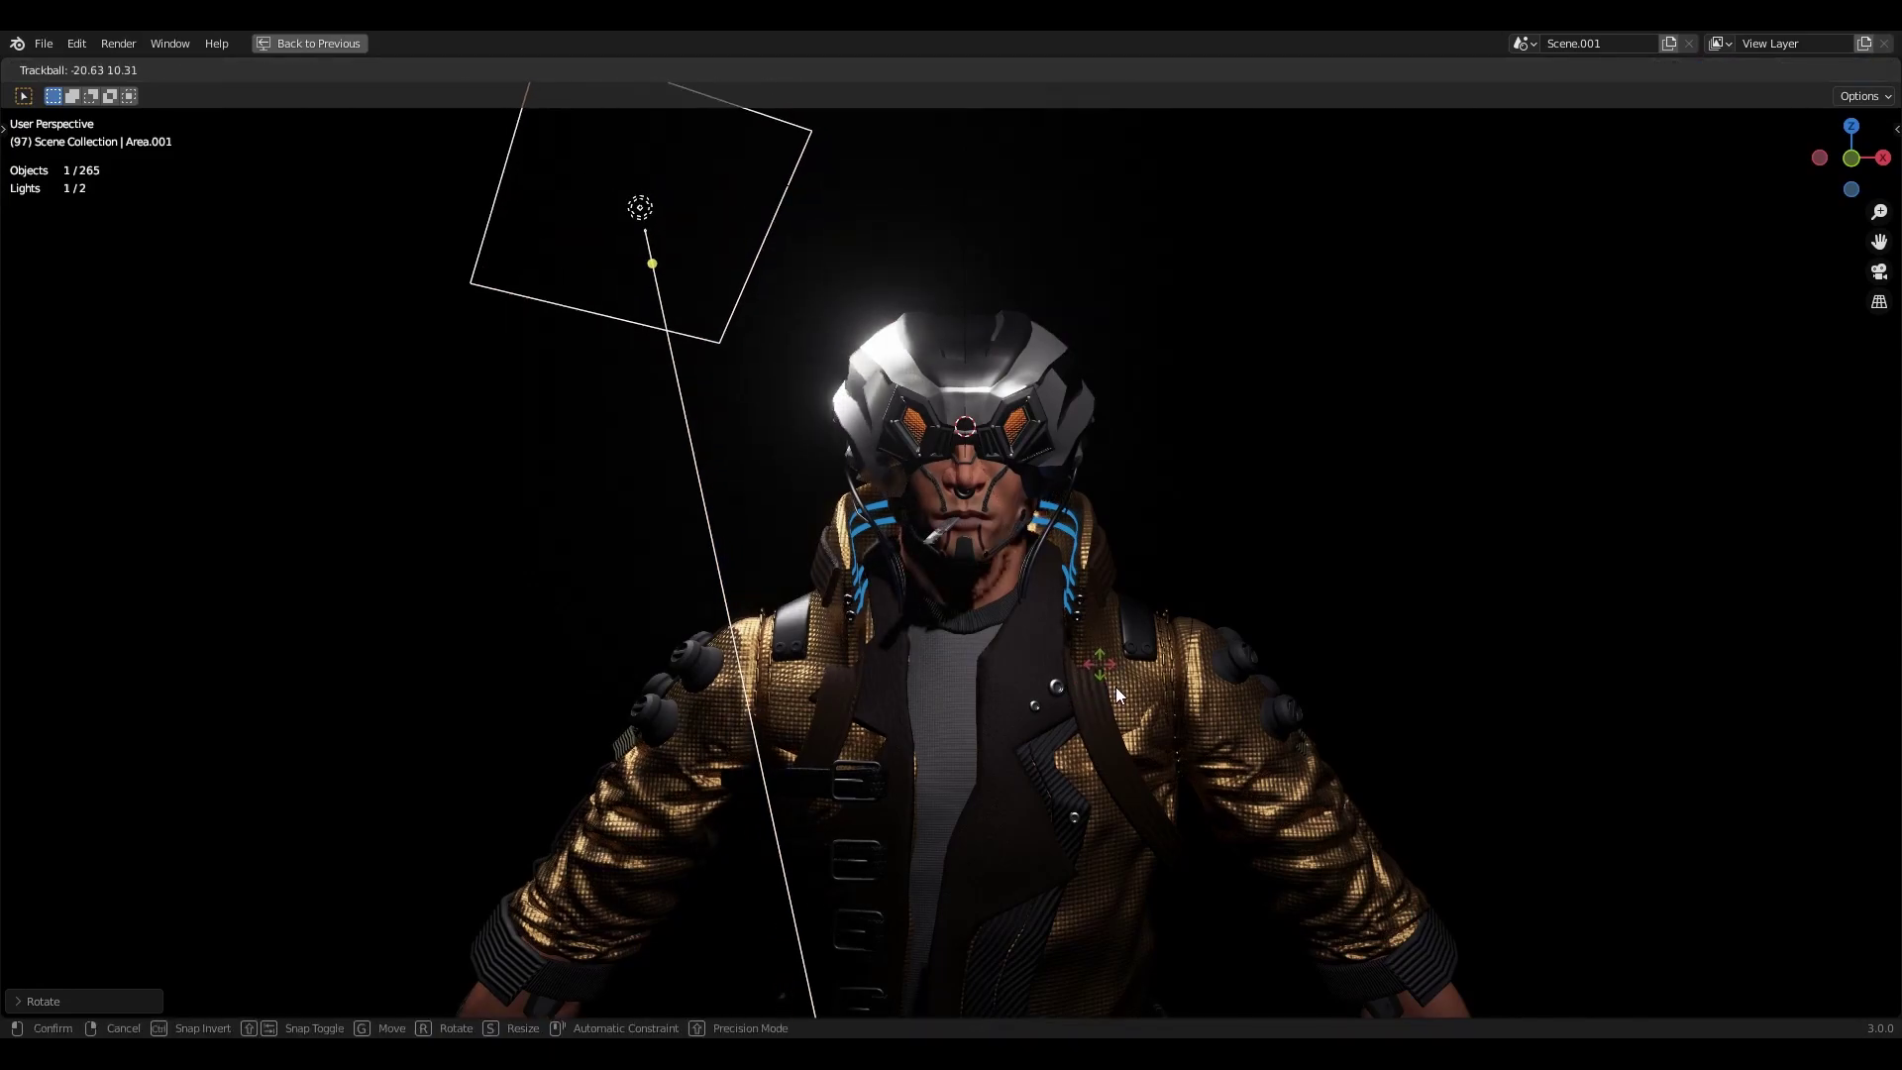
key("r")
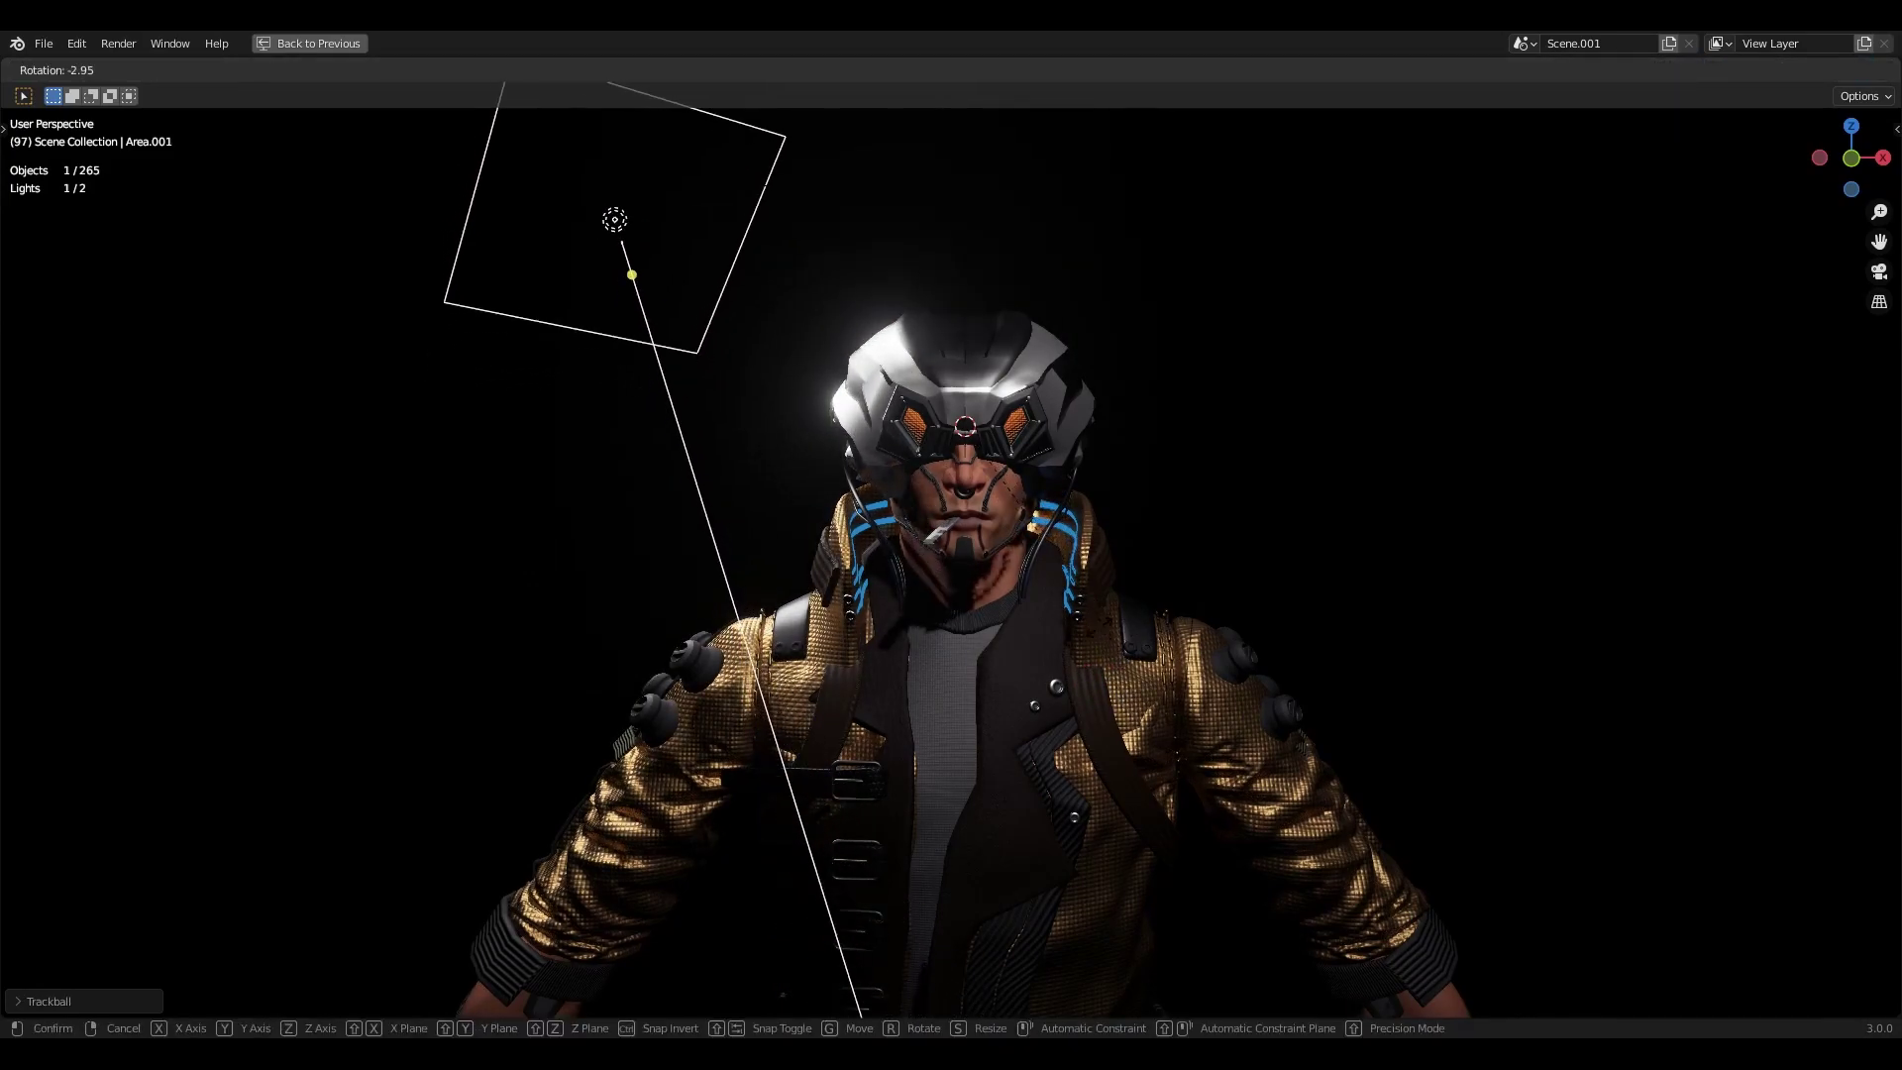
key("r")
left_click(1022, 470)
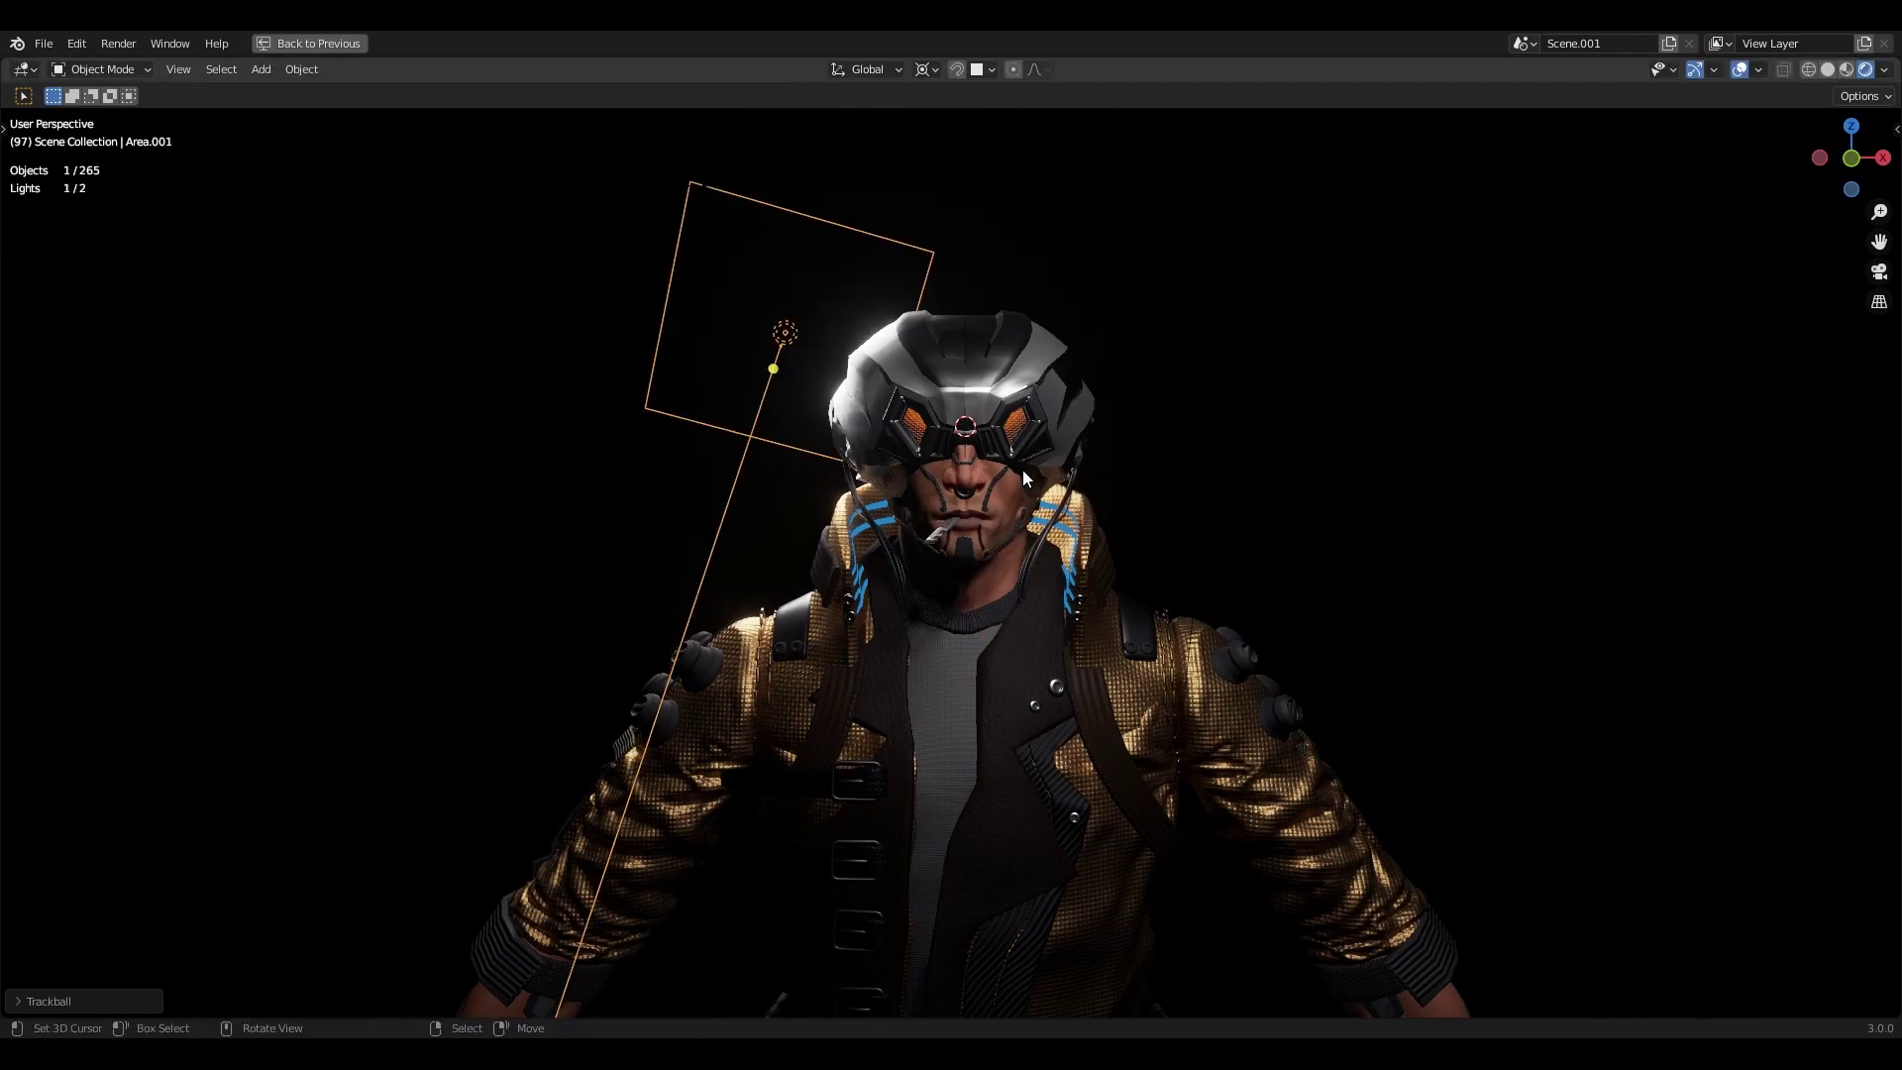
Enable Contact Shadows on the duplicated area light, give it a warm pale orange color and set its power to 50 W
key("ctrl+space")
left_click(1415, 692)
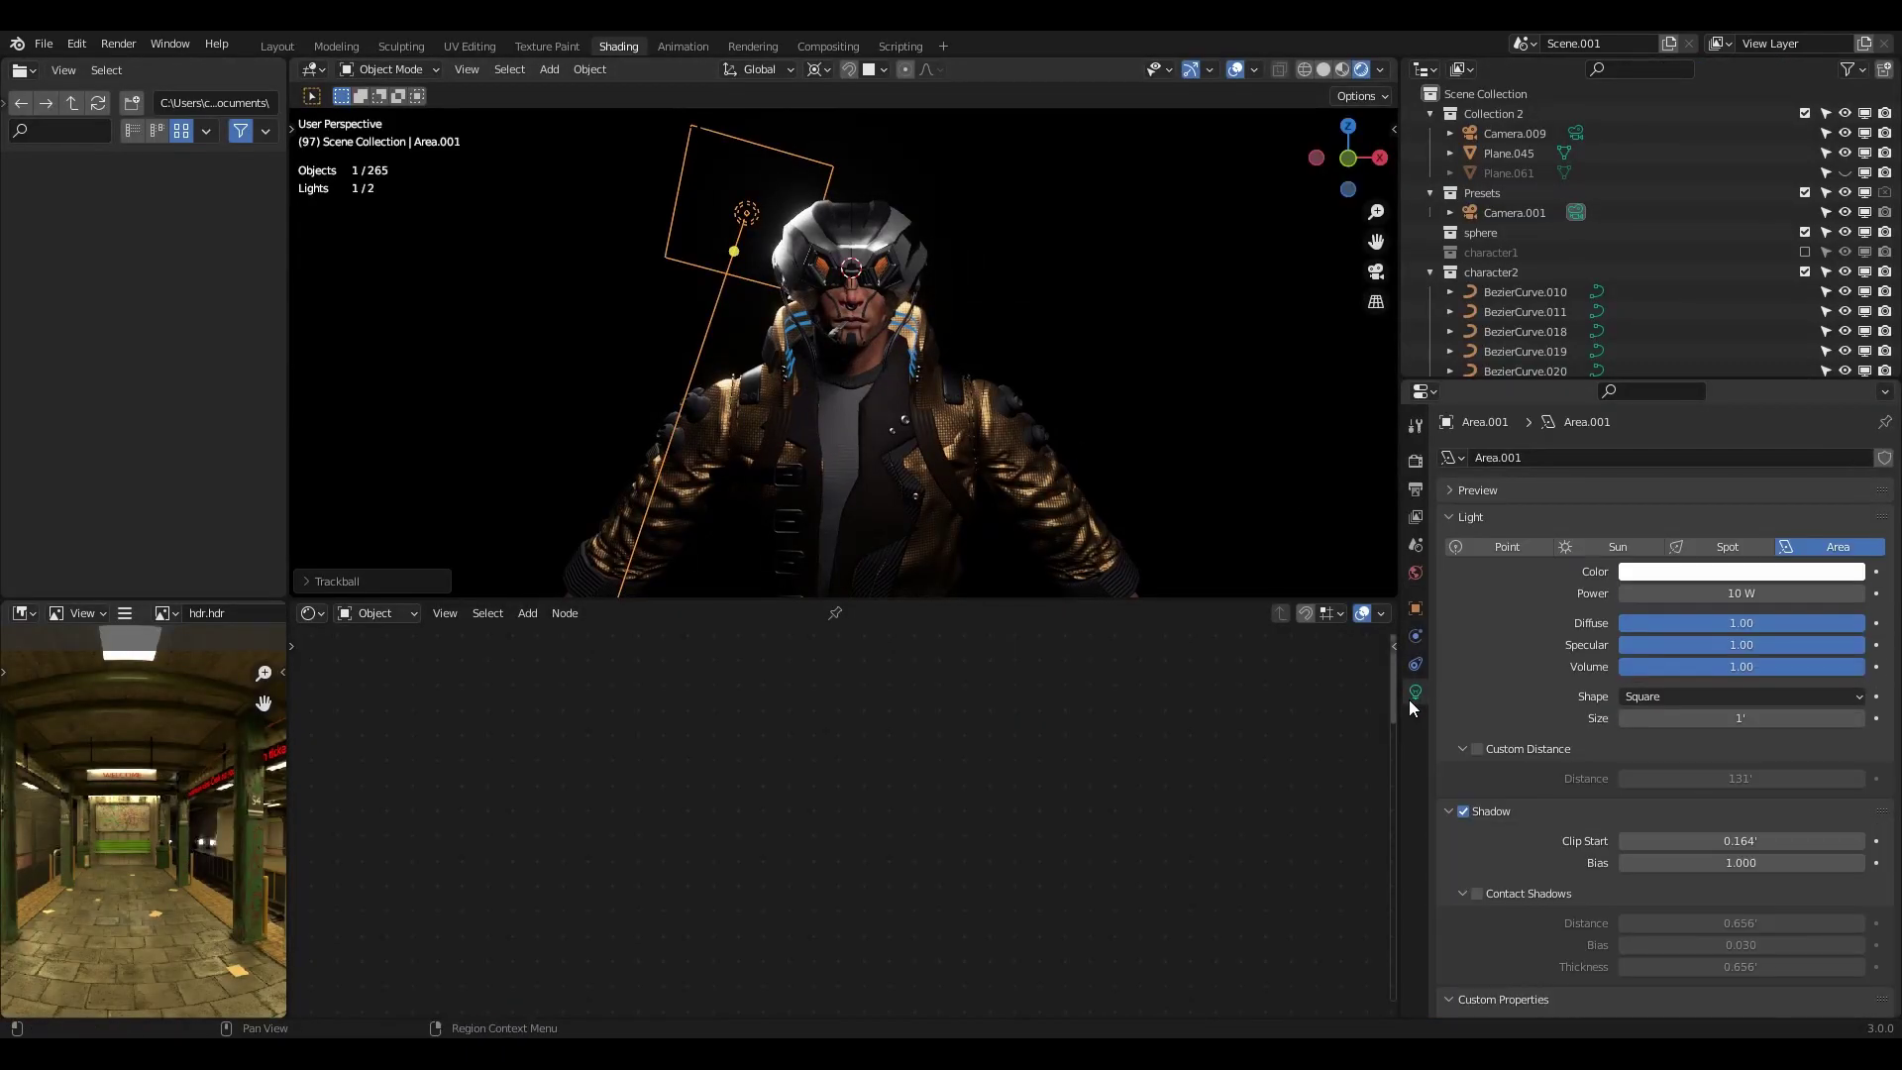
left_click(1479, 894)
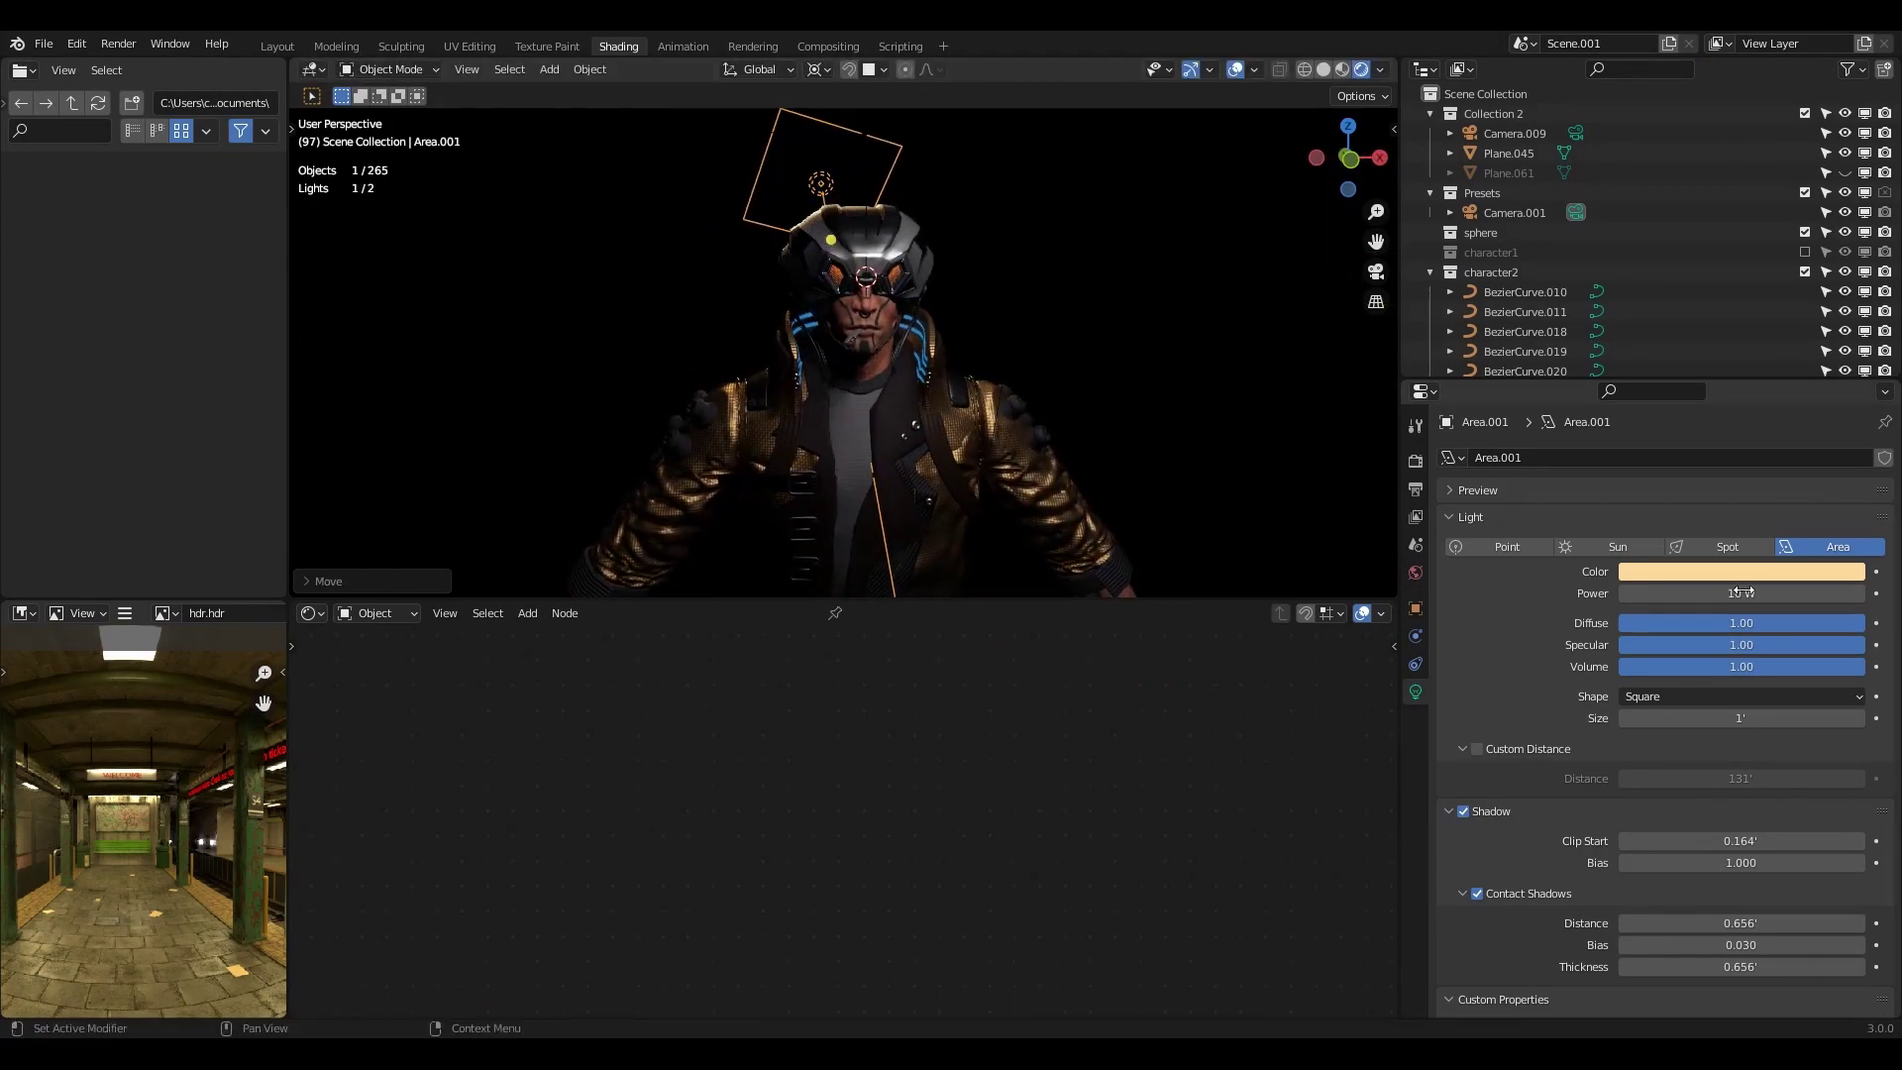
left_click(1743, 591)
type("50")
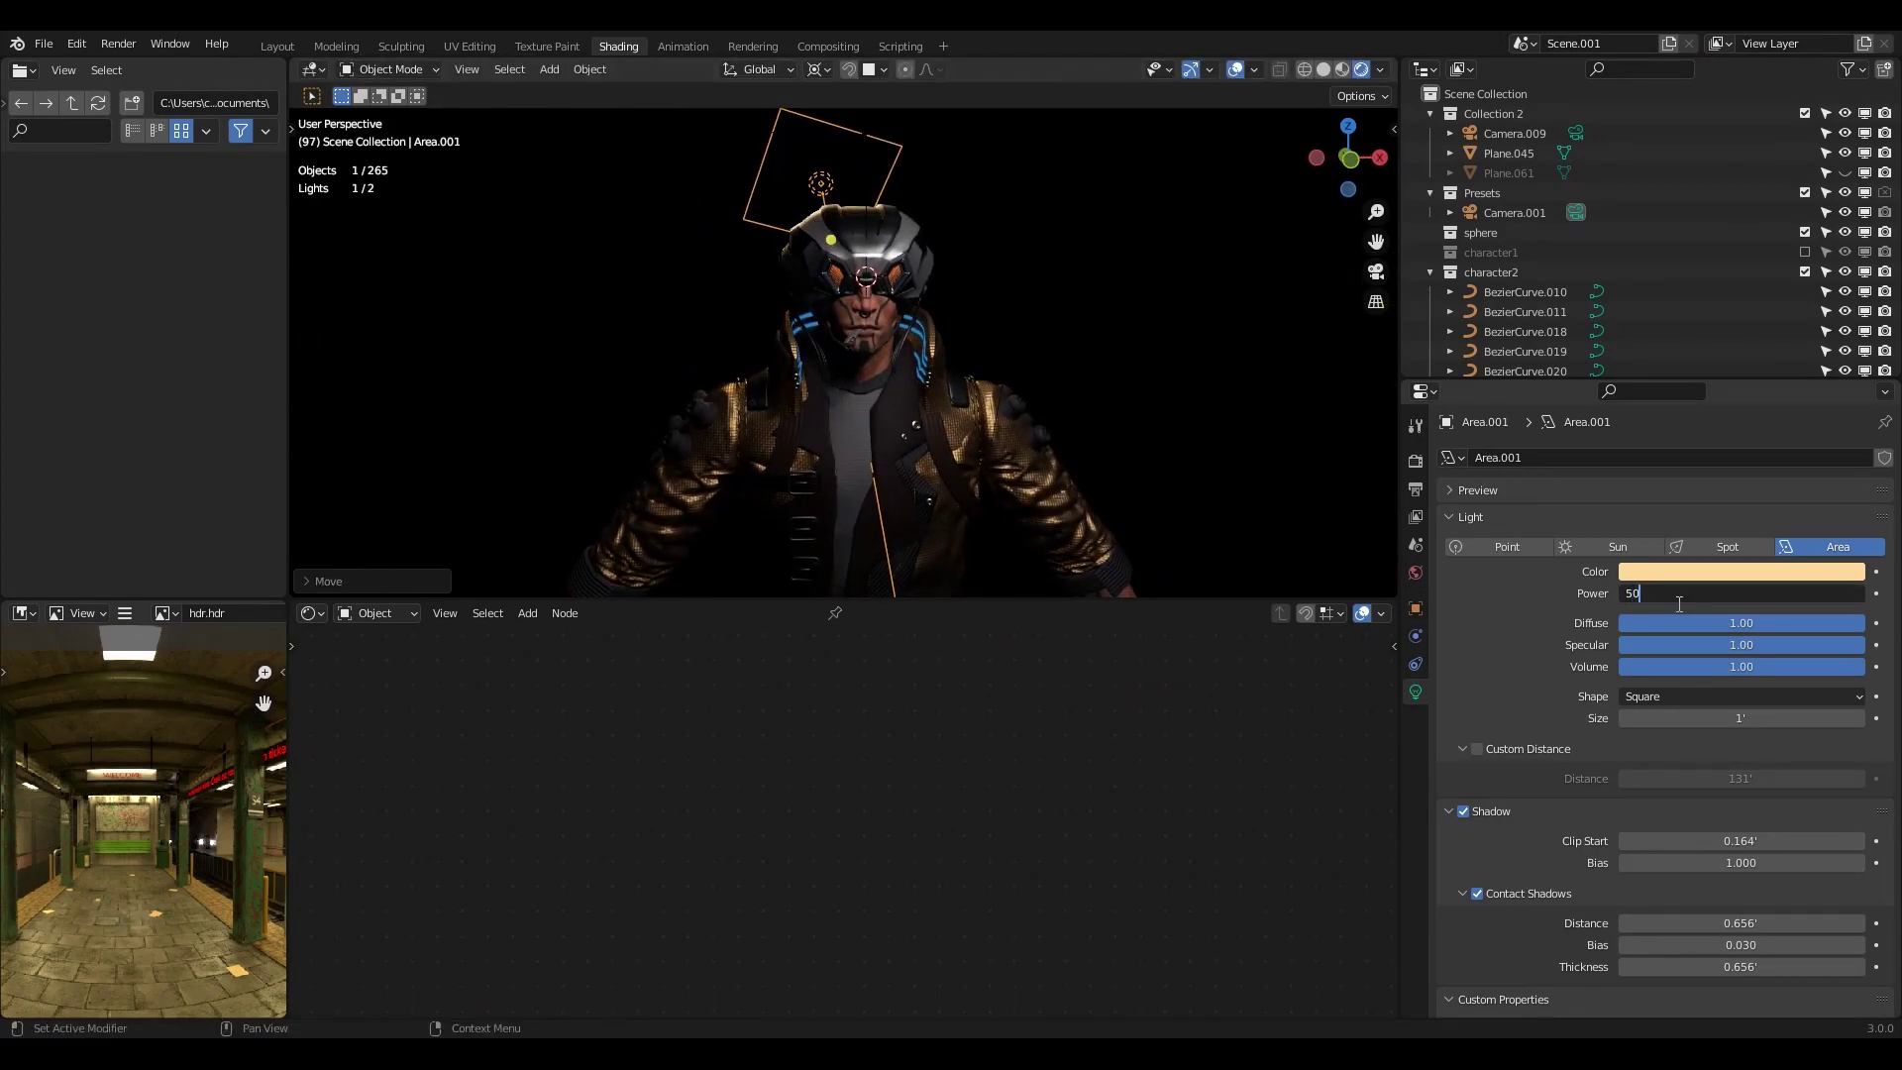
key("Return")
In camera view, duplicate the 50 W rim light and rotate the copy around global Z to the opposite side of the head
middle_click_drag(1115, 464, 1086, 450)
key("KP_0")
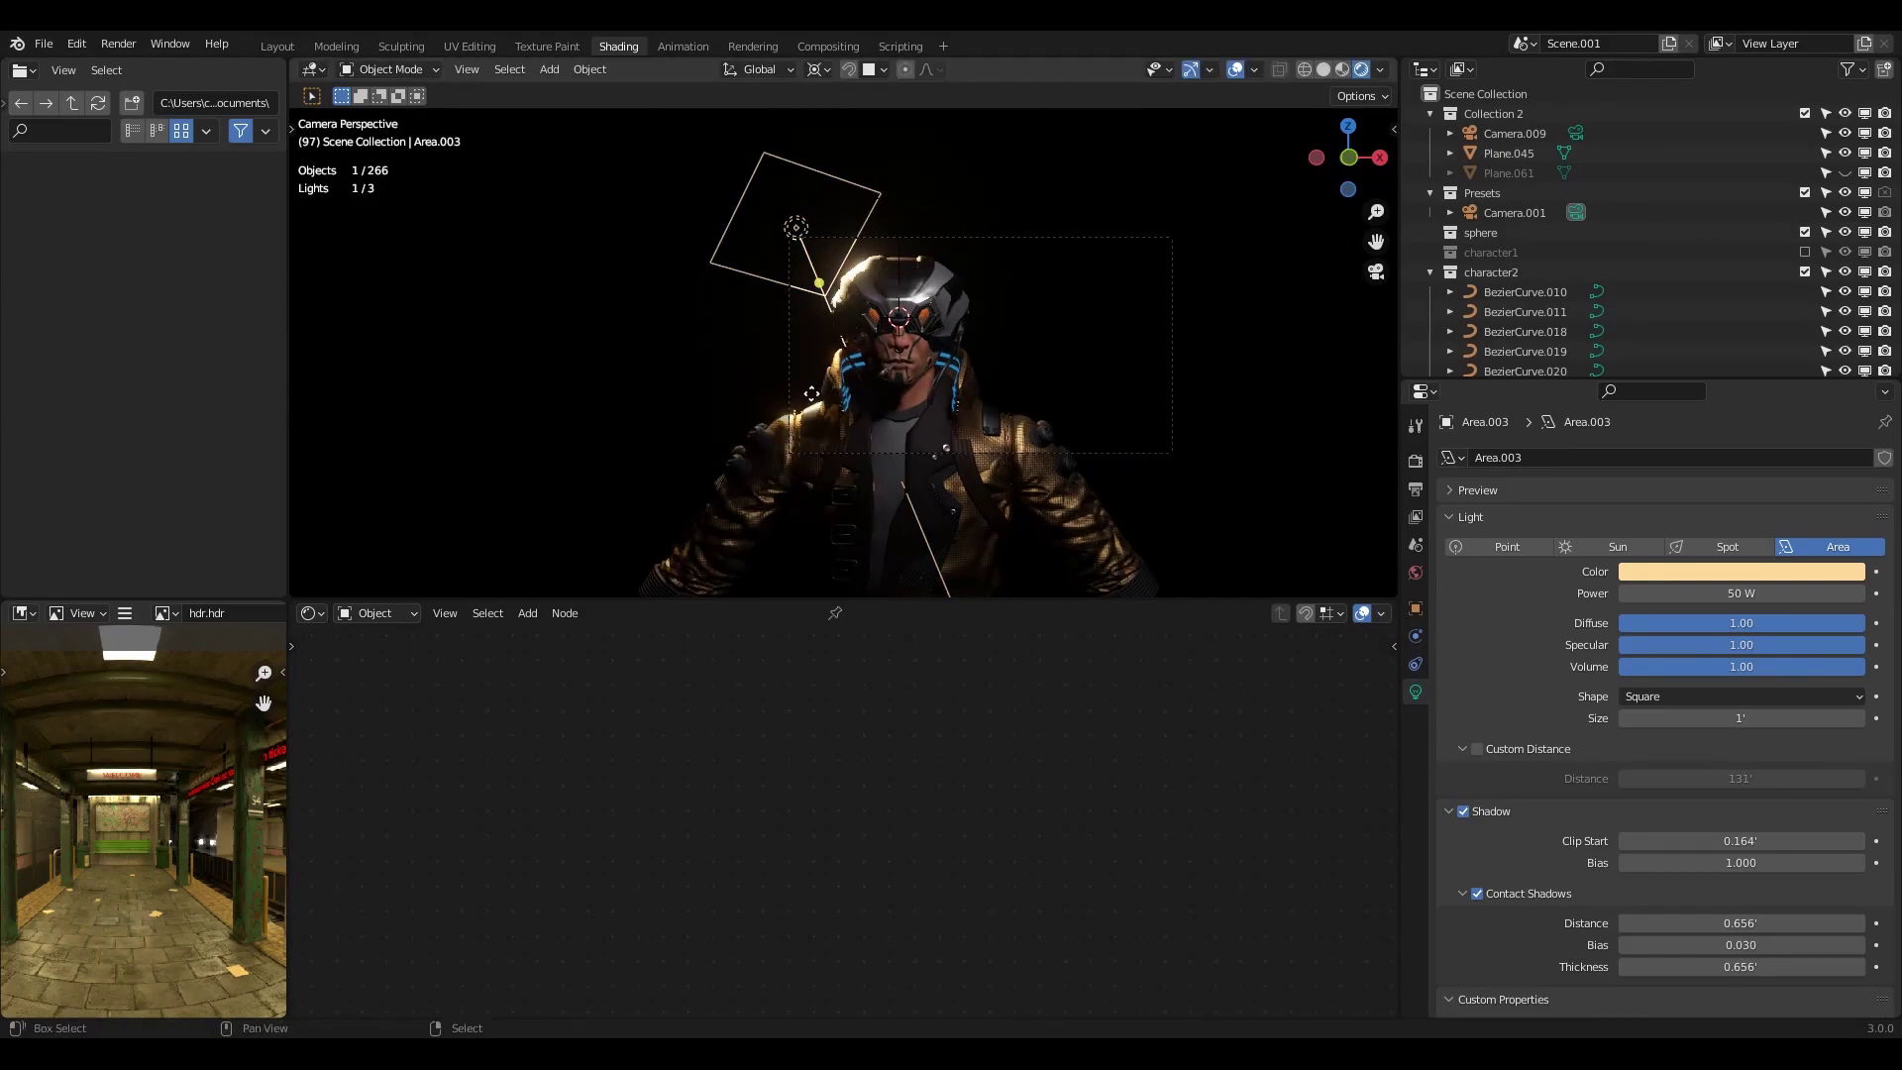
key("shift+d")
key("r")
key("z")
left_click(1020, 426)
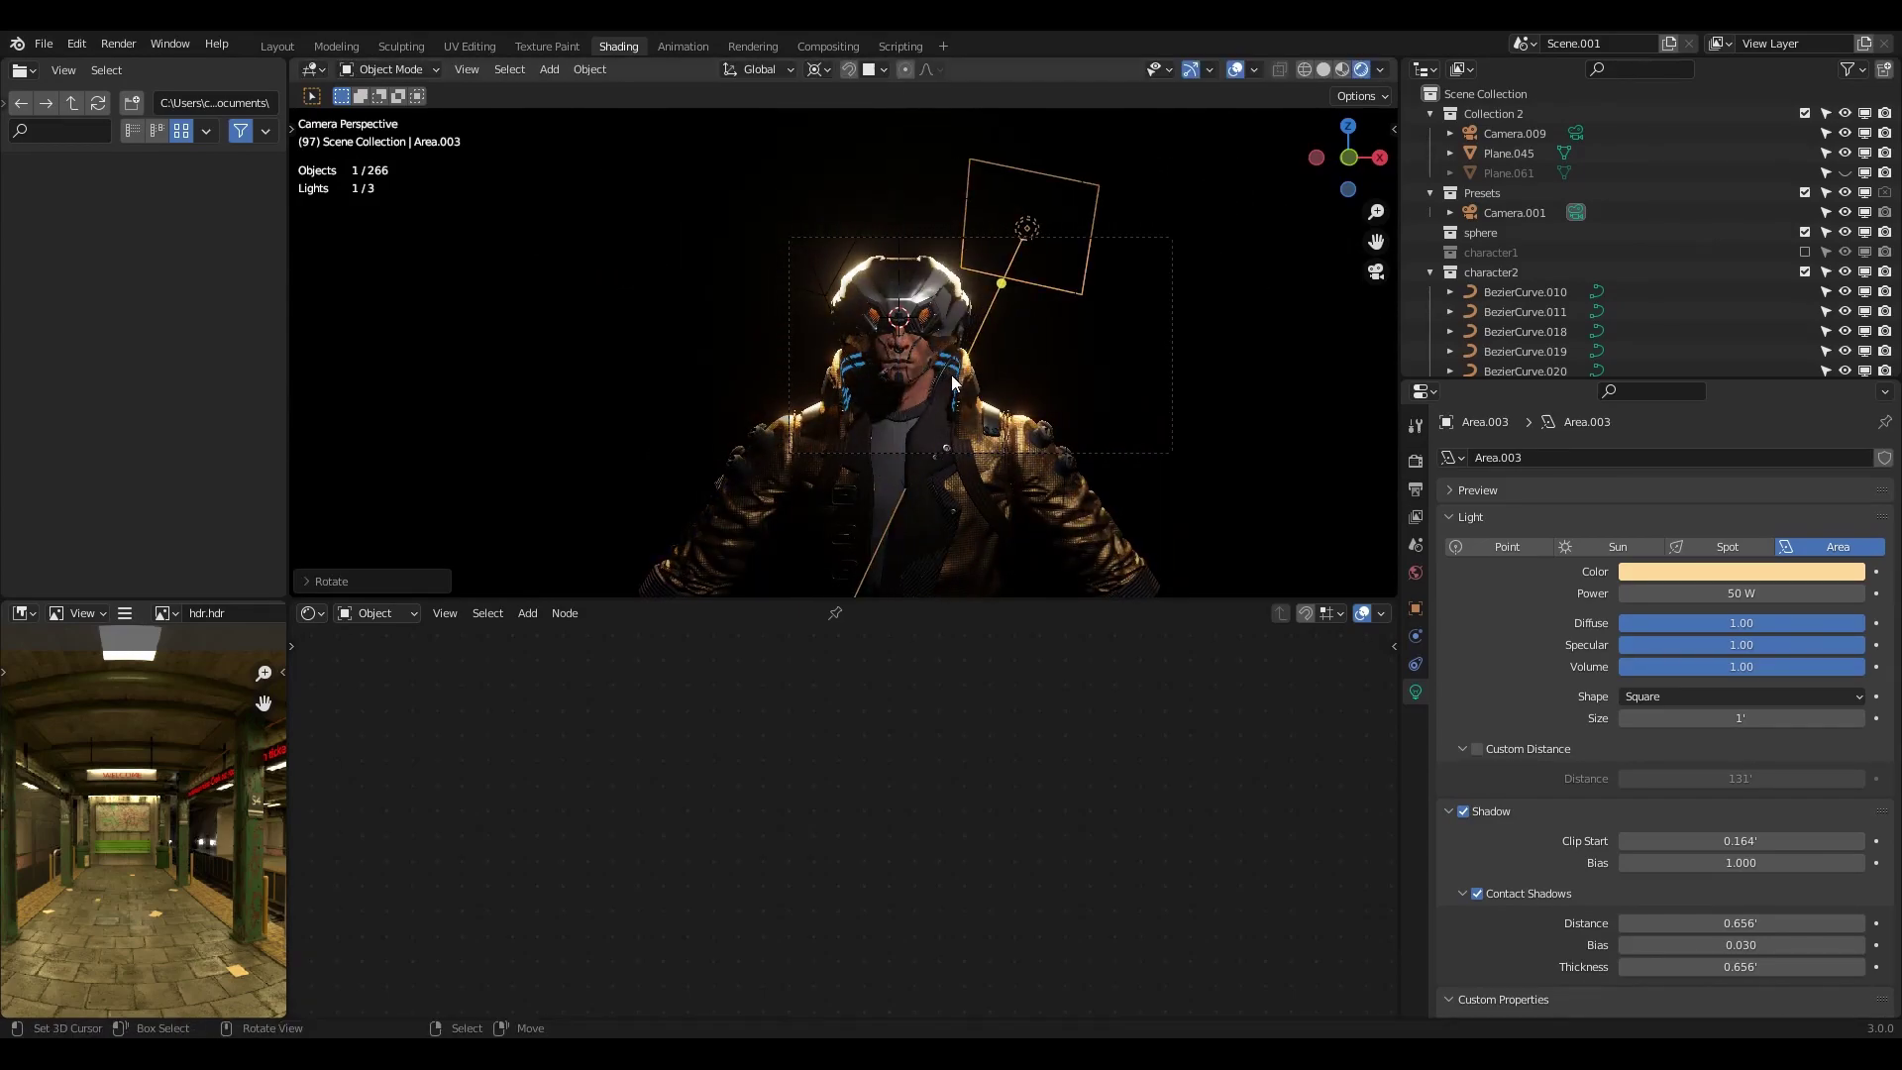
Fine-tune the second rim light's Z rotation so it sits closer behind the helmet
middle_click_drag(1020, 426, 980, 443, "shift")
scroll(979, 443, "up", 2)
key("r")
key("z")
key("Return")
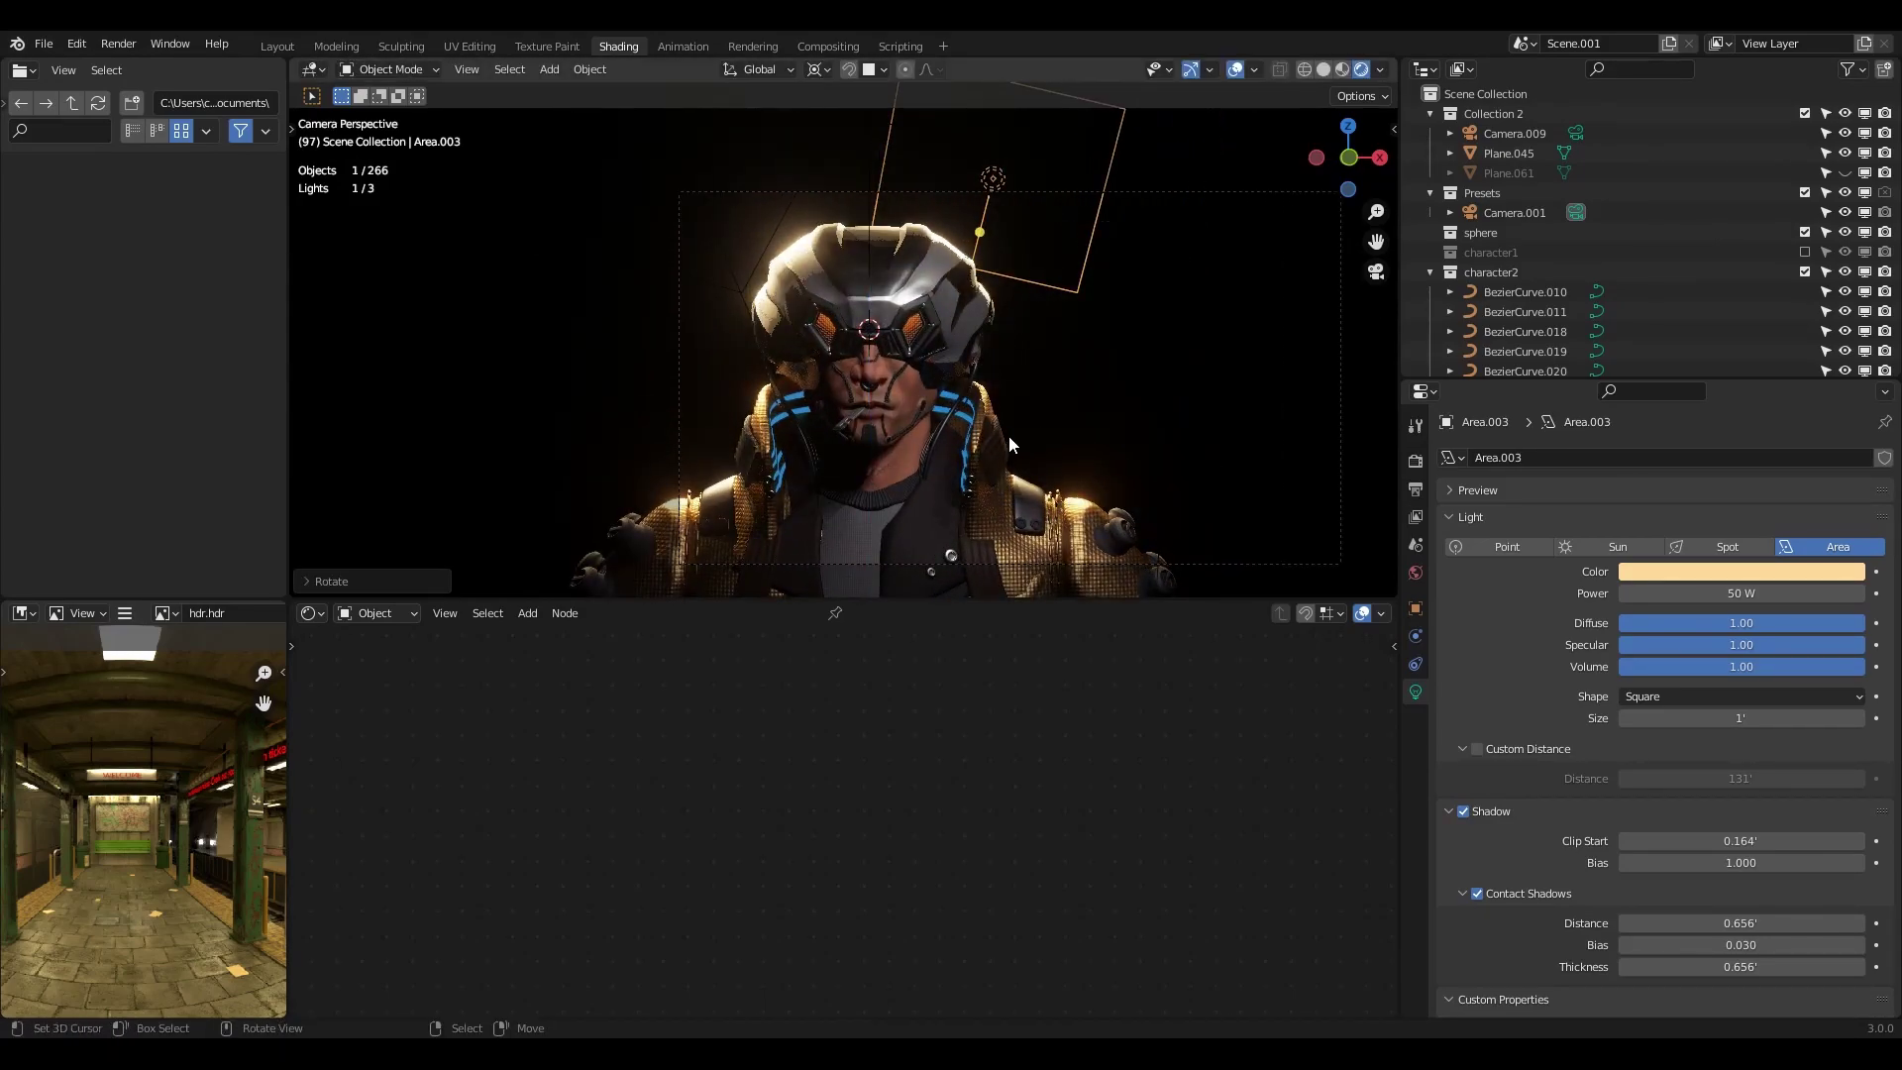
Lower the material preview's HDRI strength to about 0.8 and switch back to solid shading
left_click(1340, 77)
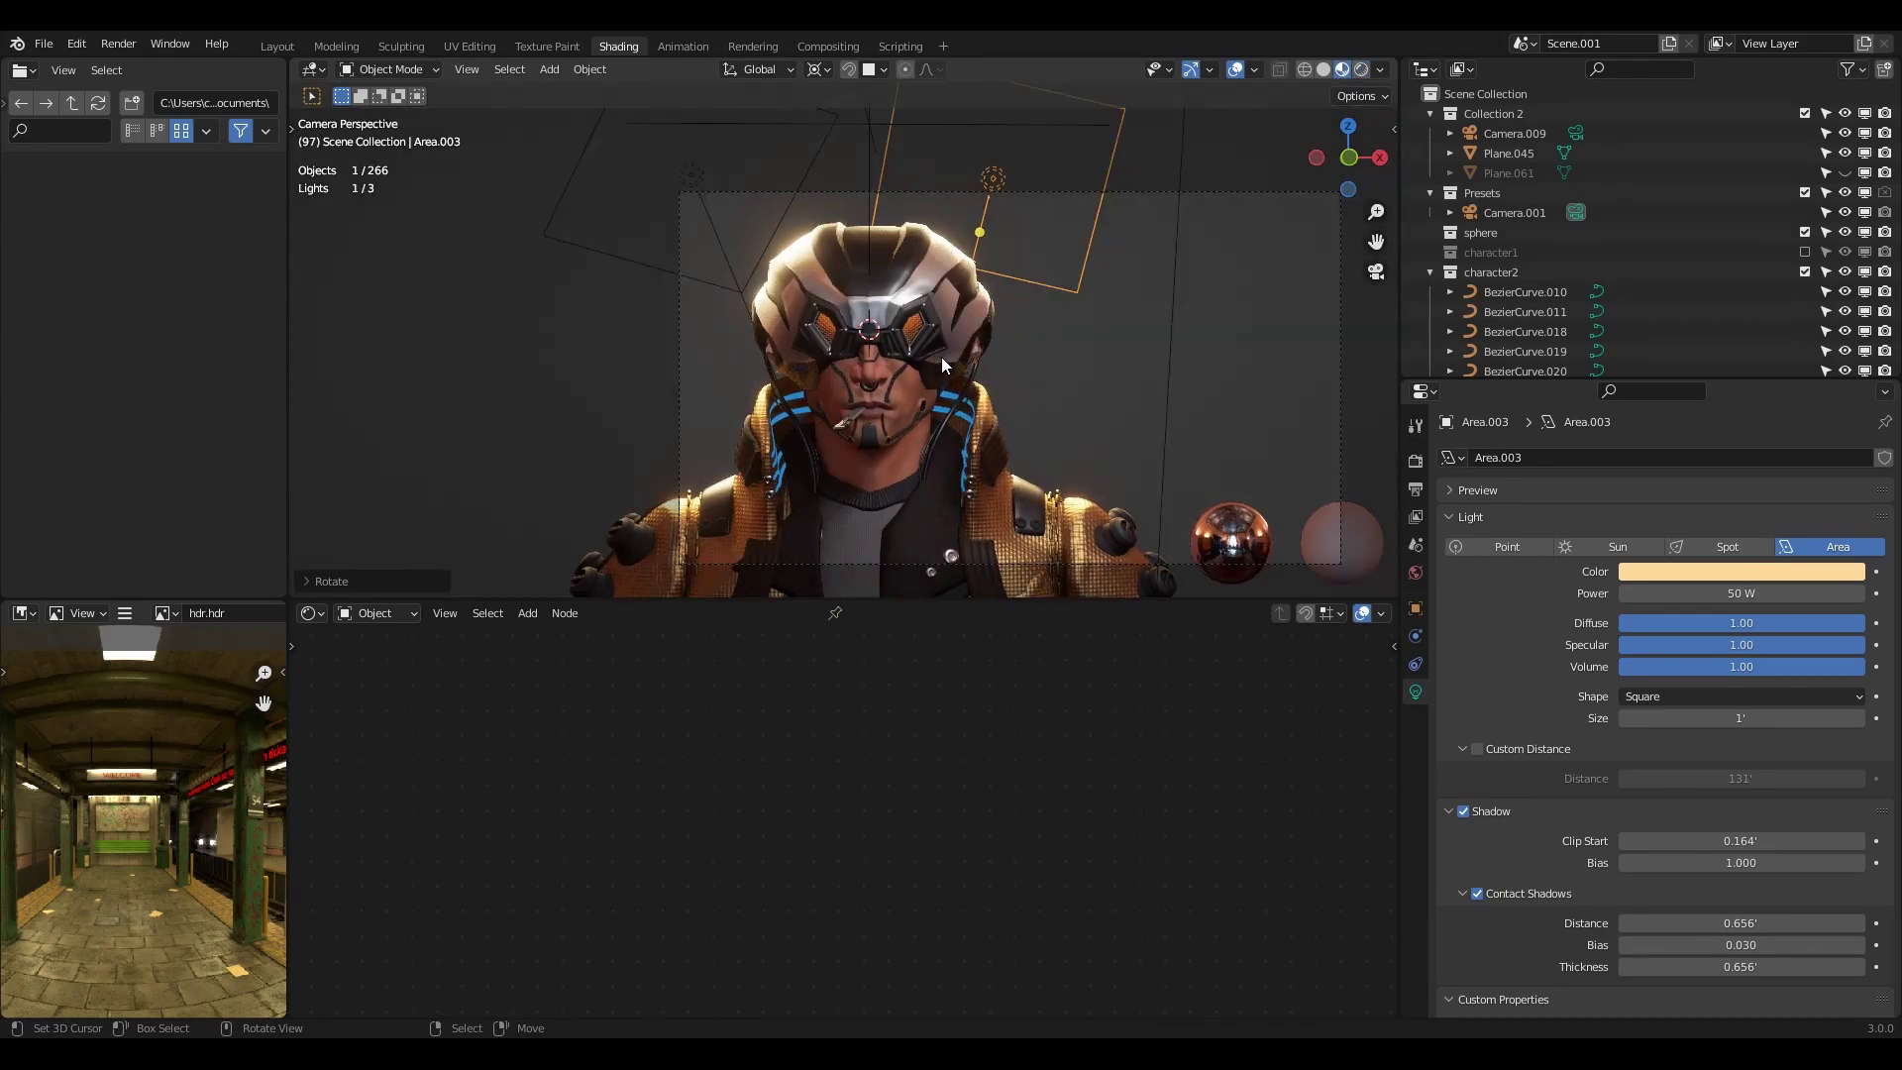
left_click(1380, 71)
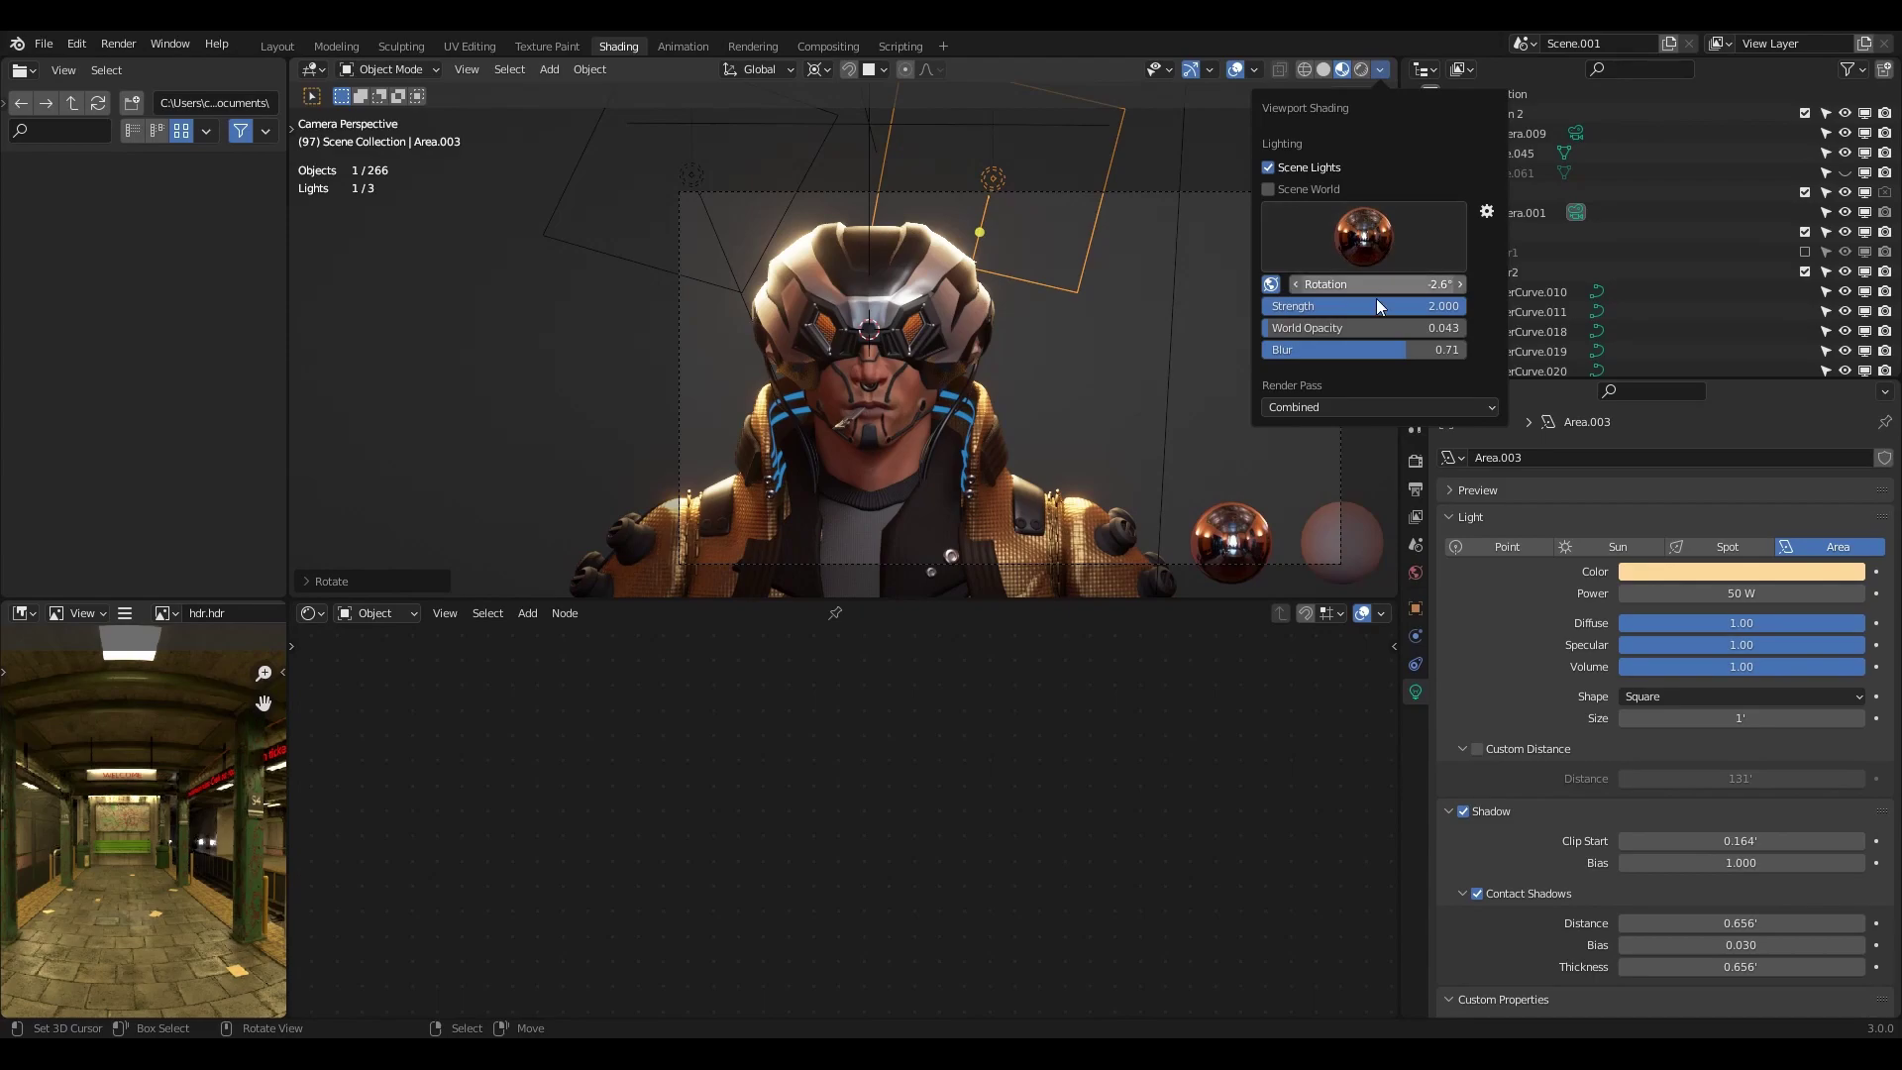
left_click_drag(1301, 311, 1228, 325)
left_click_drag(1380, 307, 1281, 309)
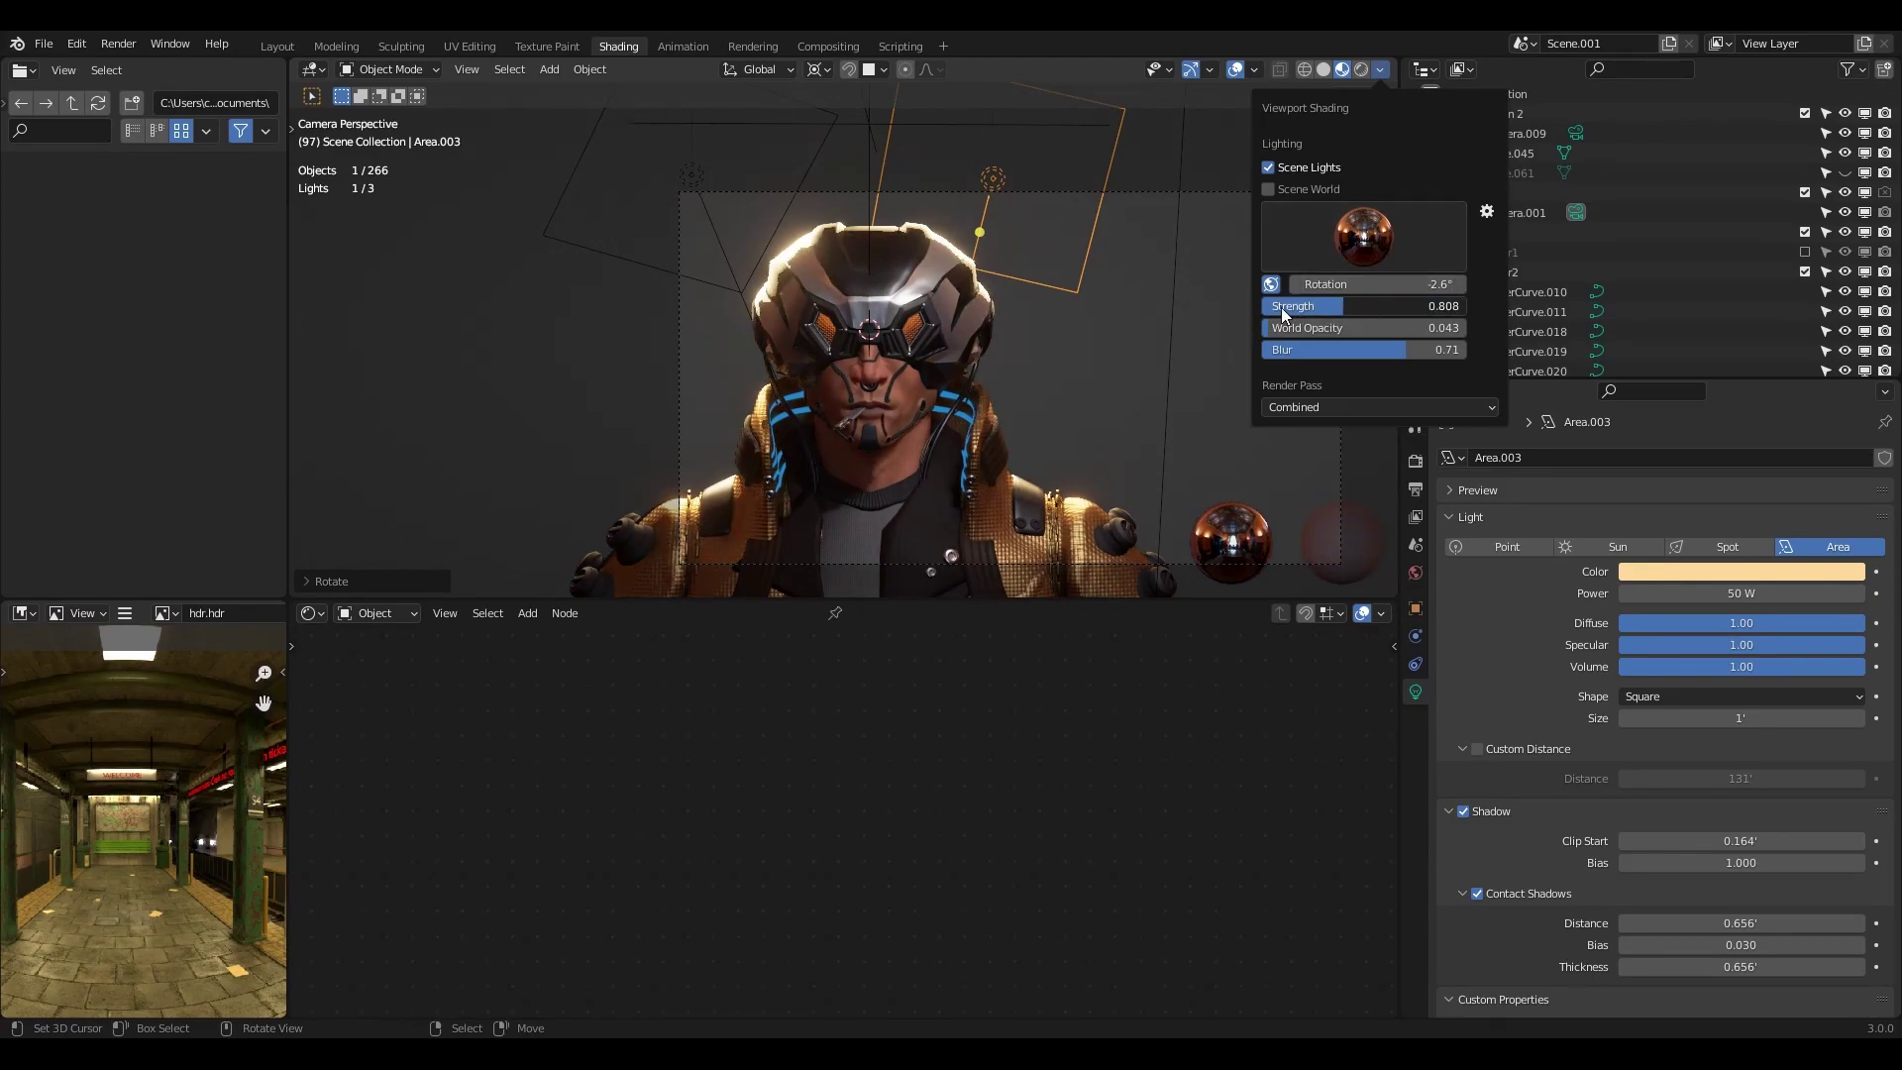
left_click(1361, 70)
key("z")
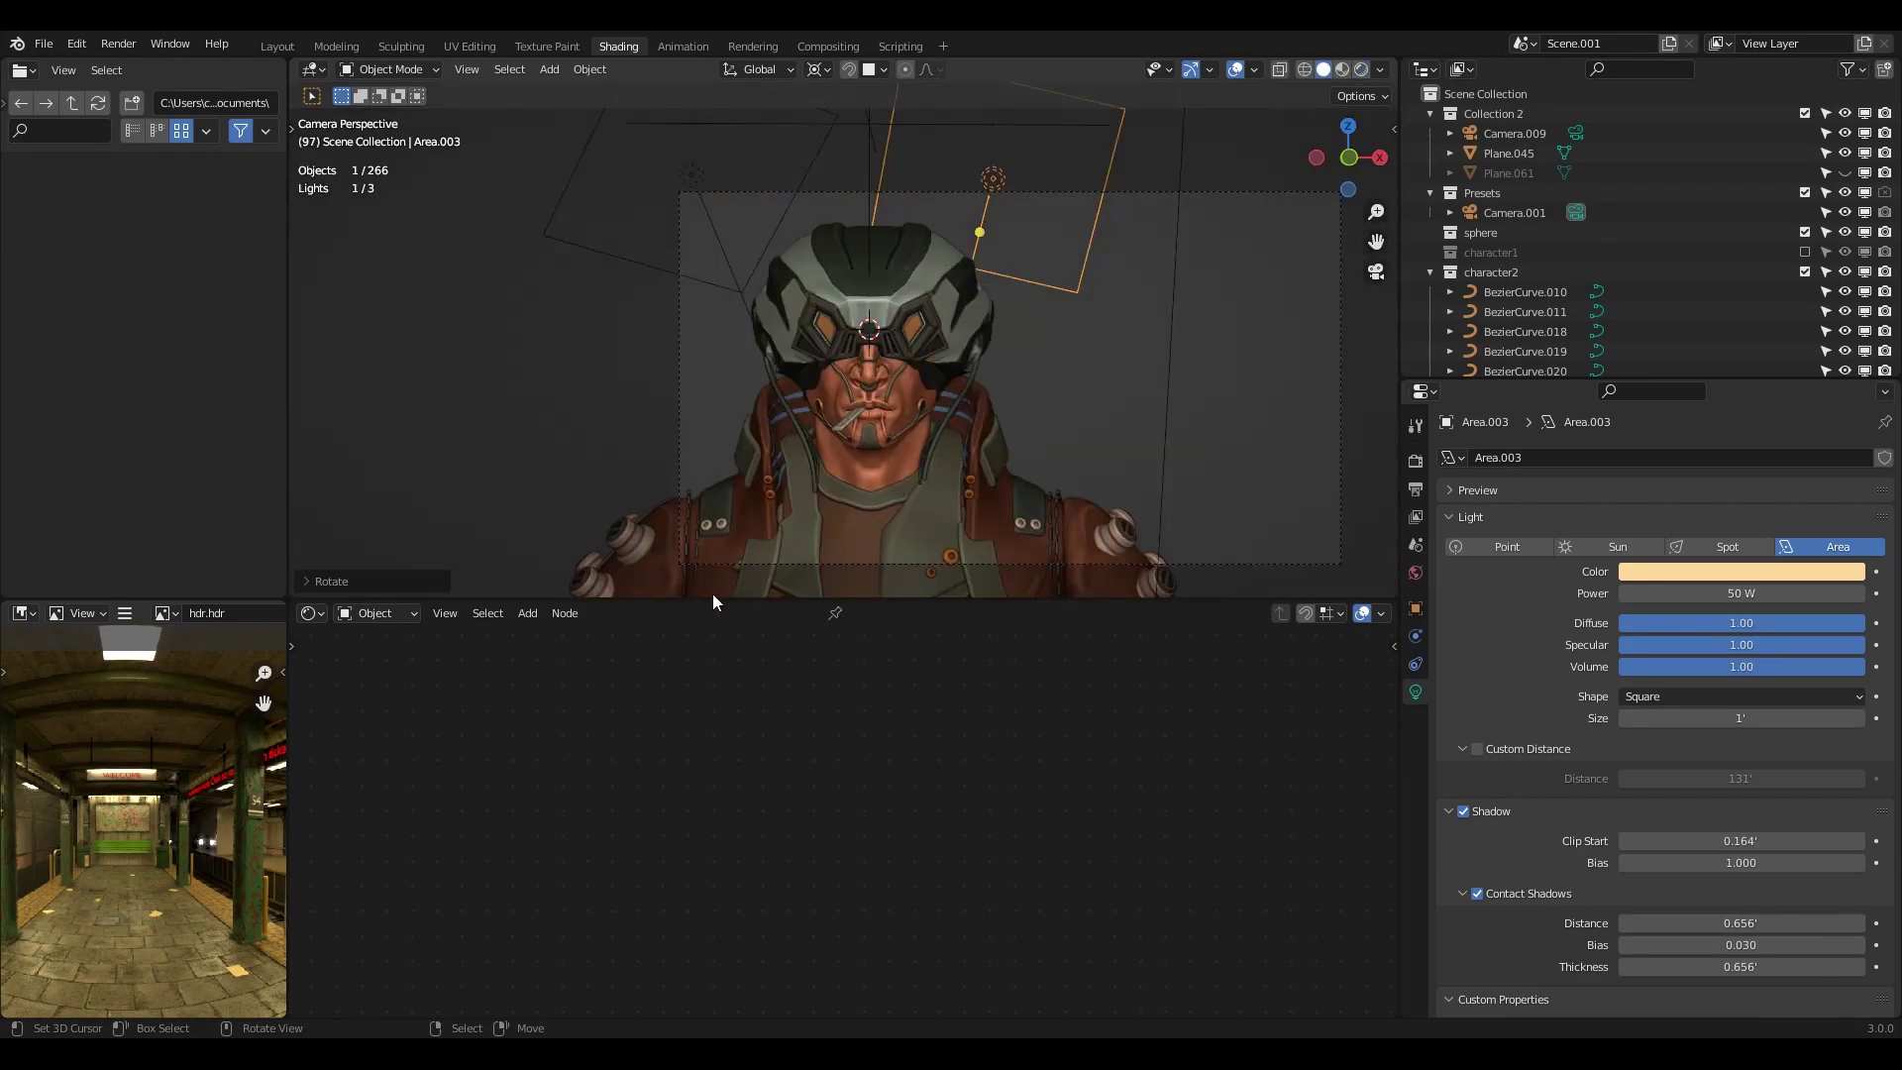
Examine the hdr.hdr environment image enlarged and set the world background strength to 1
key("ctrl+space")
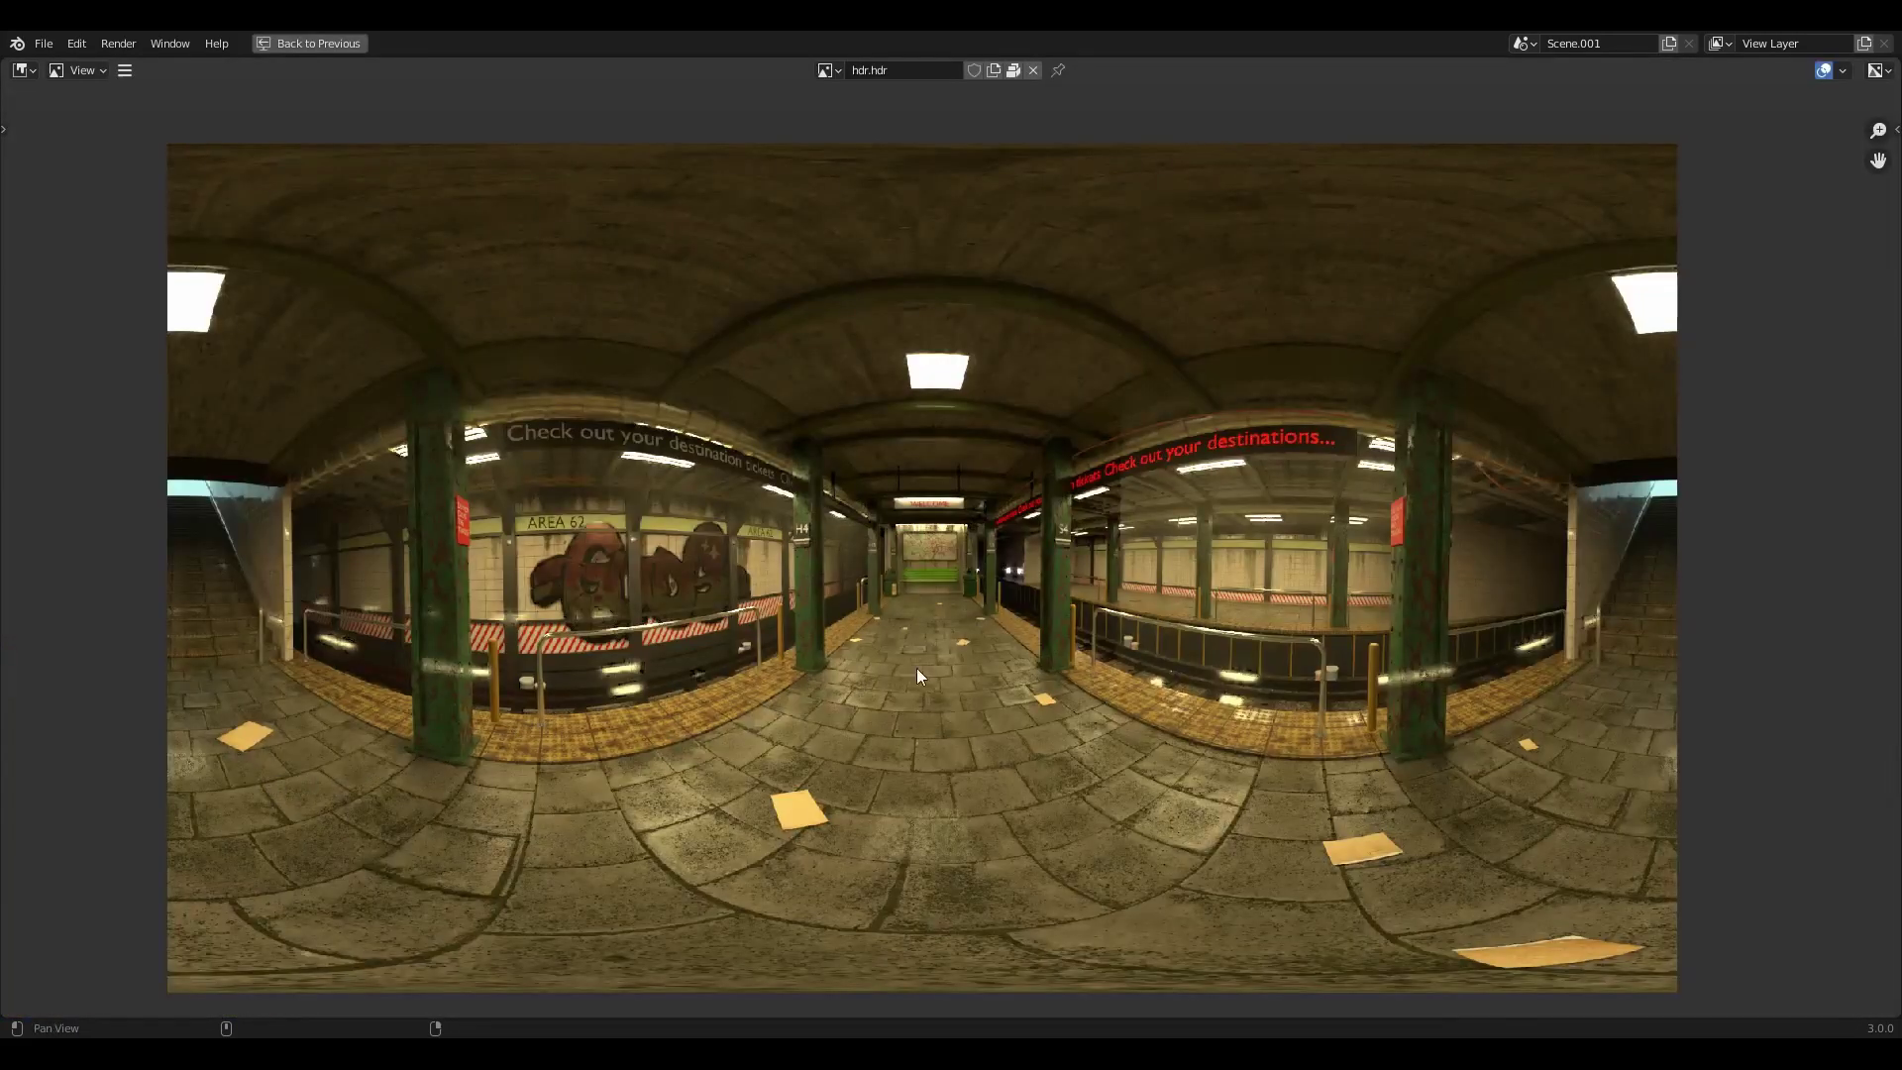
scroll(974, 650, "down", 2)
middle_click_drag(977, 615, 1018, 535)
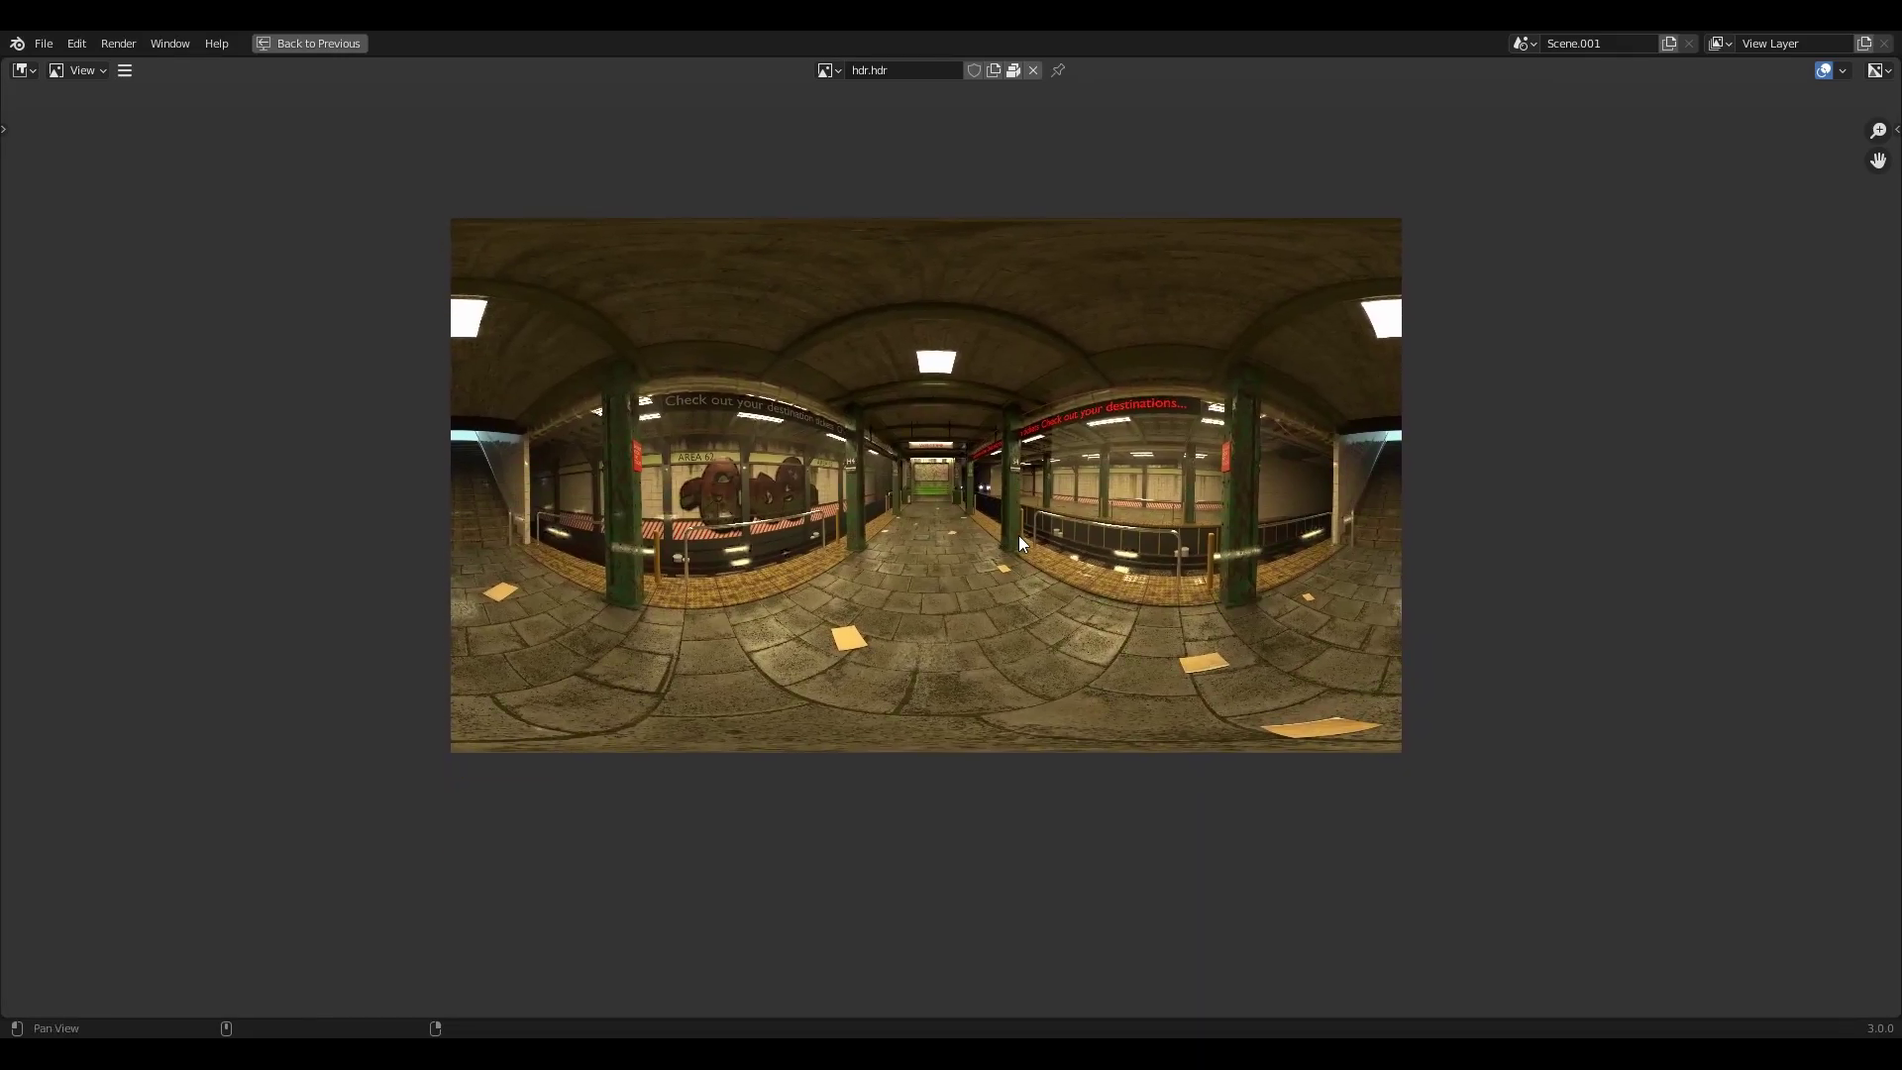
scroll(1049, 584, "up", 3)
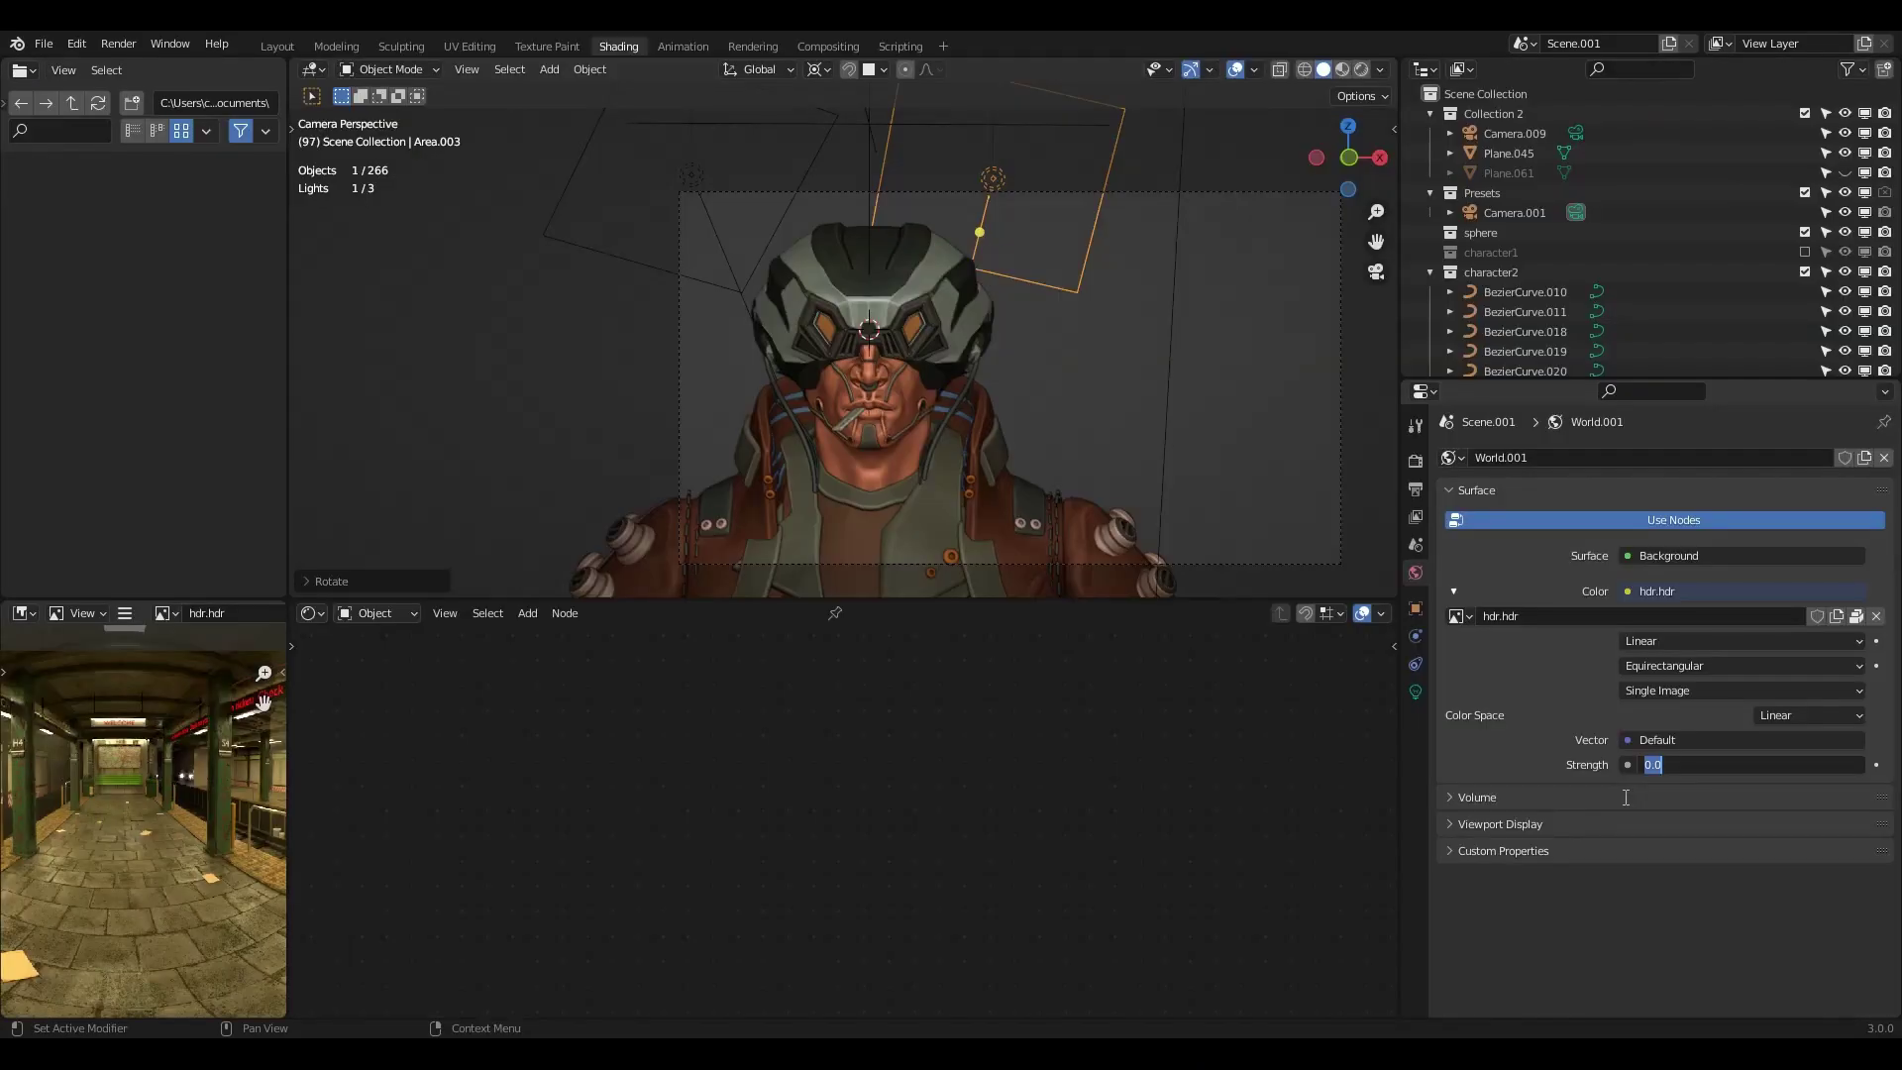
type("1")
key("Return")
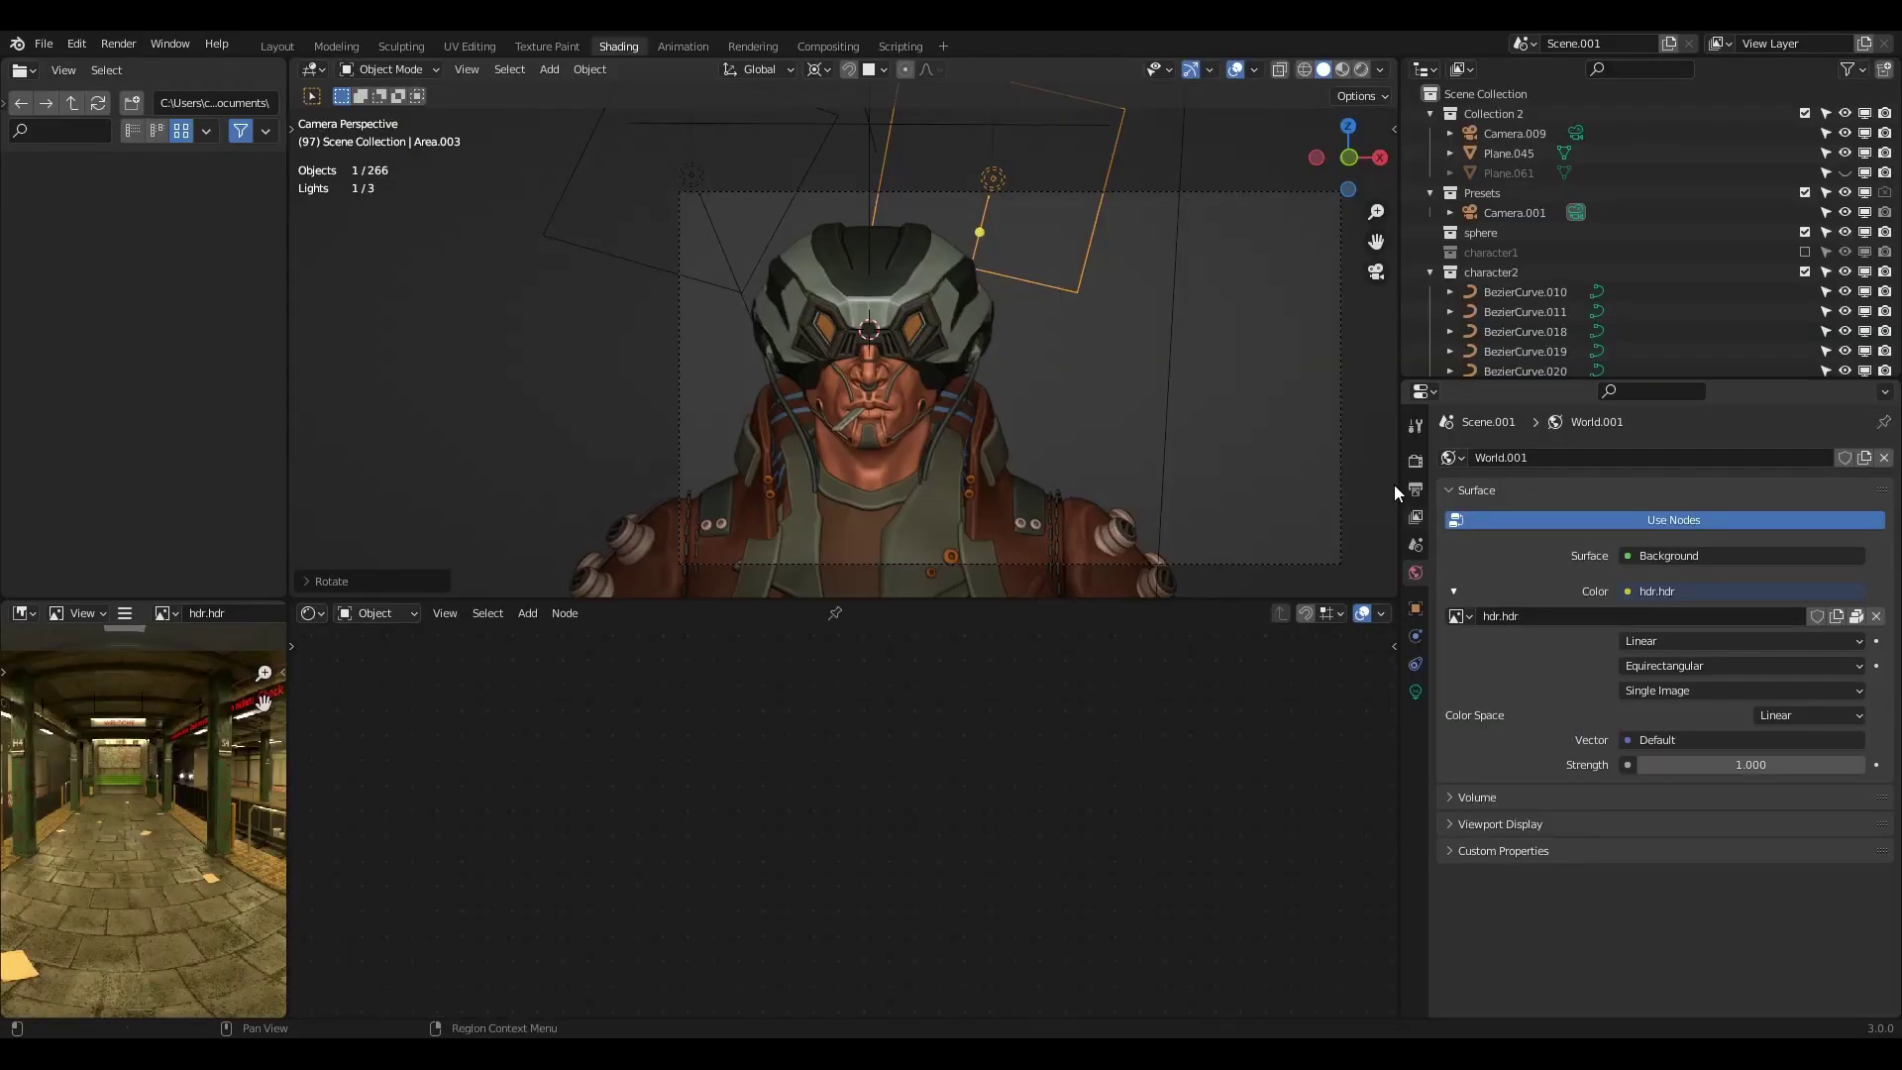
Switch to rendered shading, add a UV sphere and scale it up until it encloses the whole character and floor
left_click(1361, 68)
key("KP_0")
key("shift+a")
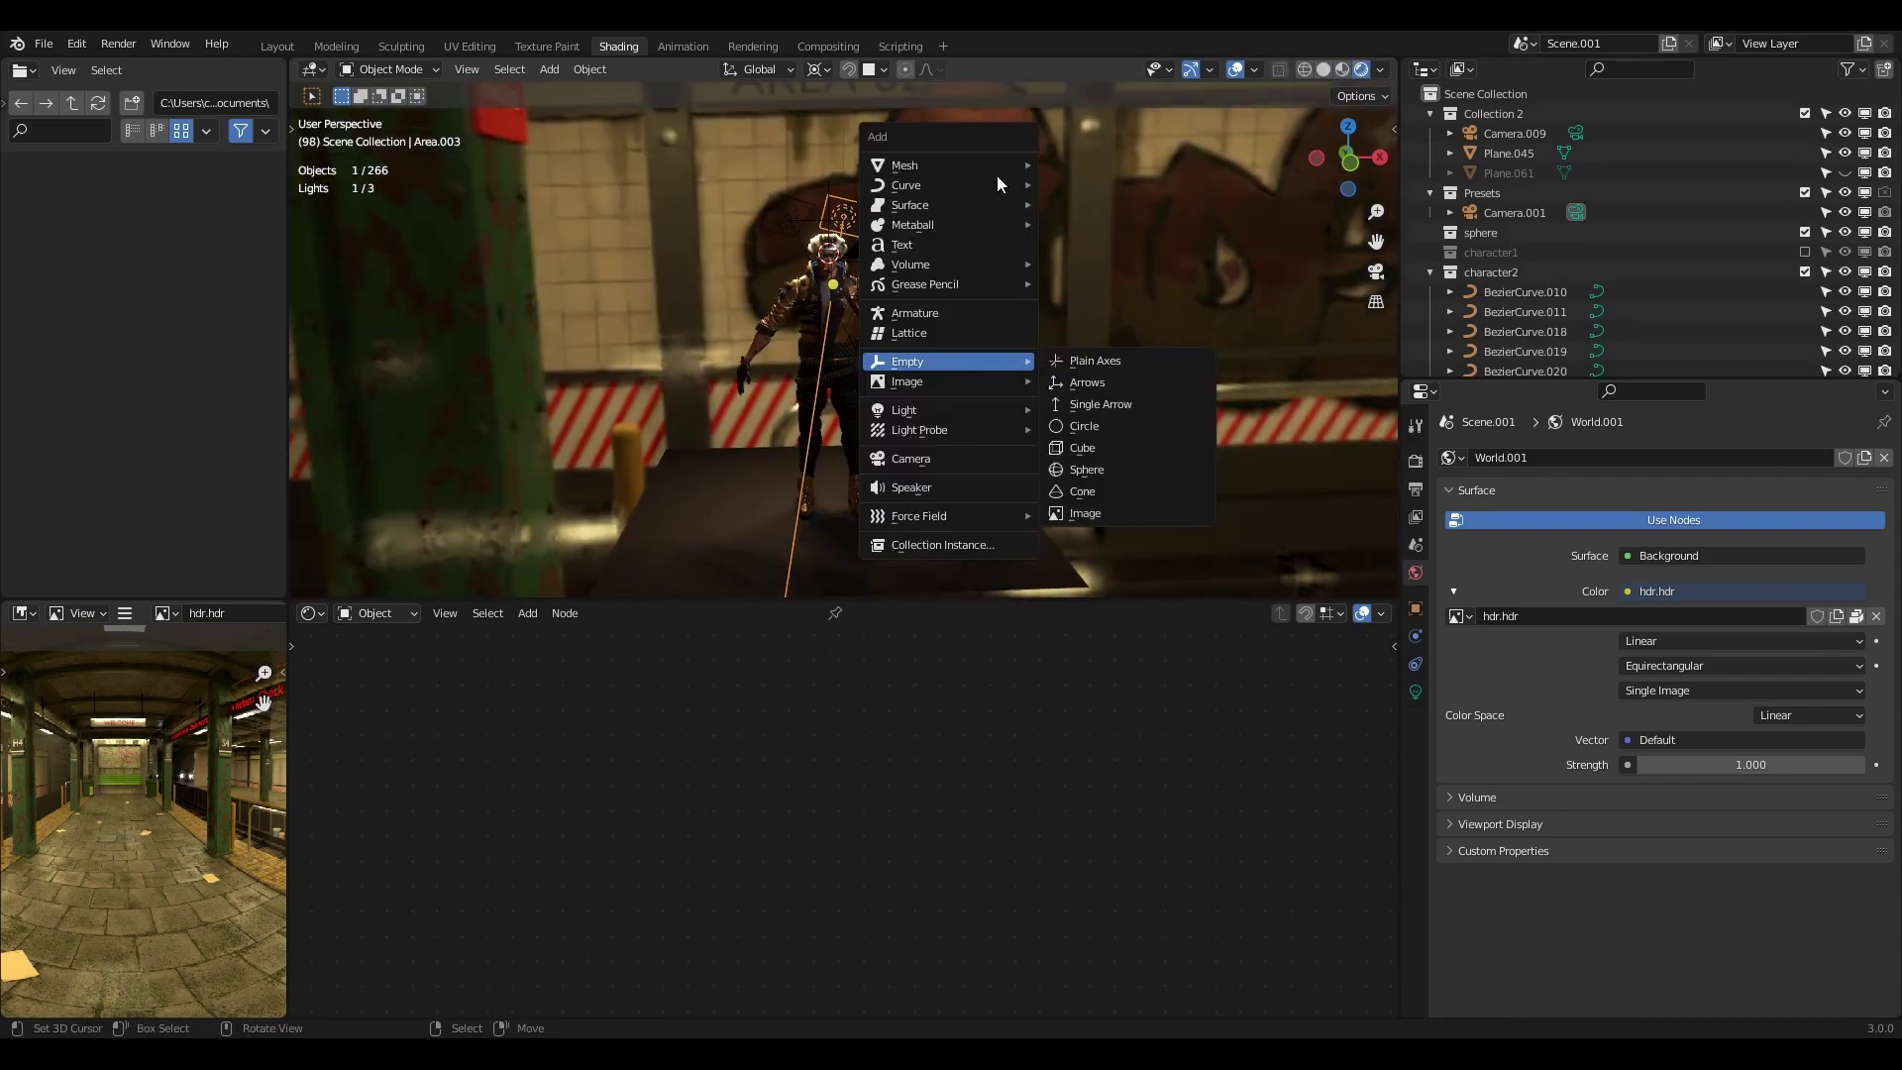
mouse_move(1000, 166)
left_click(1083, 224)
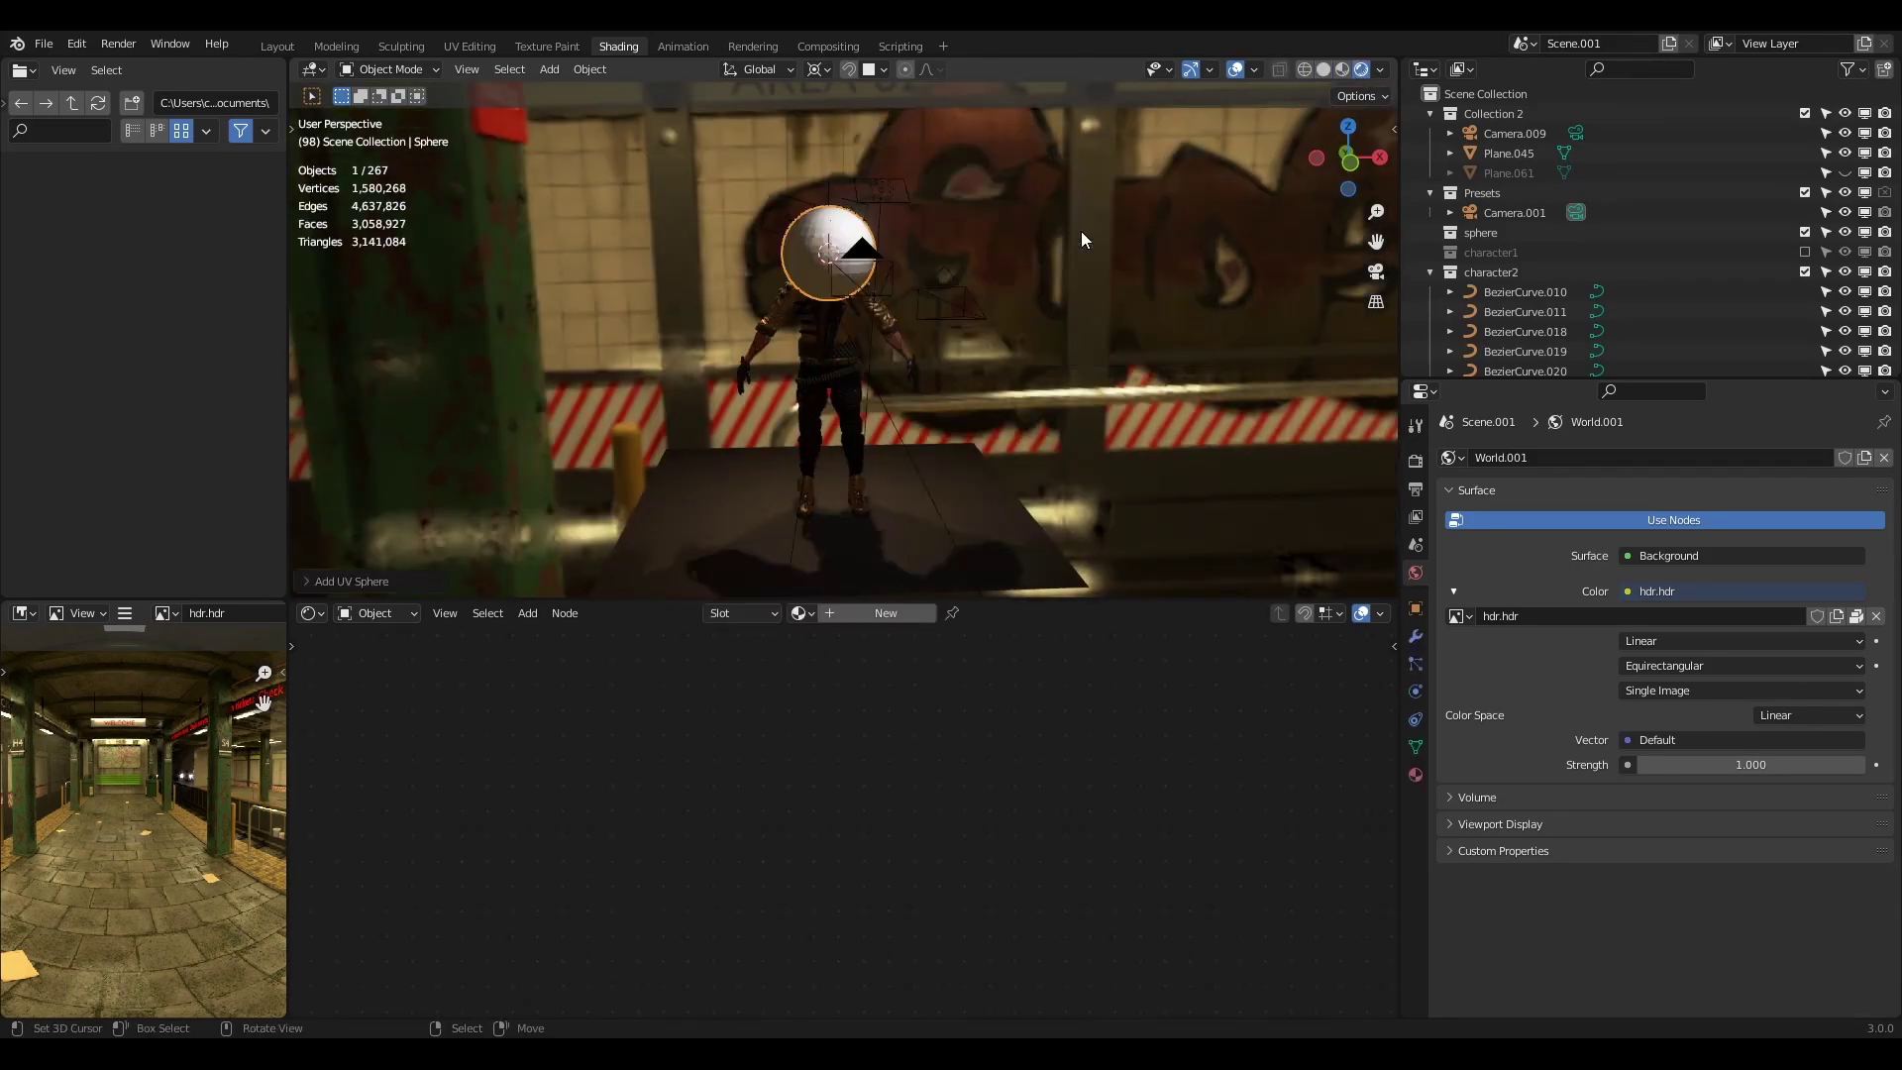
key("s")
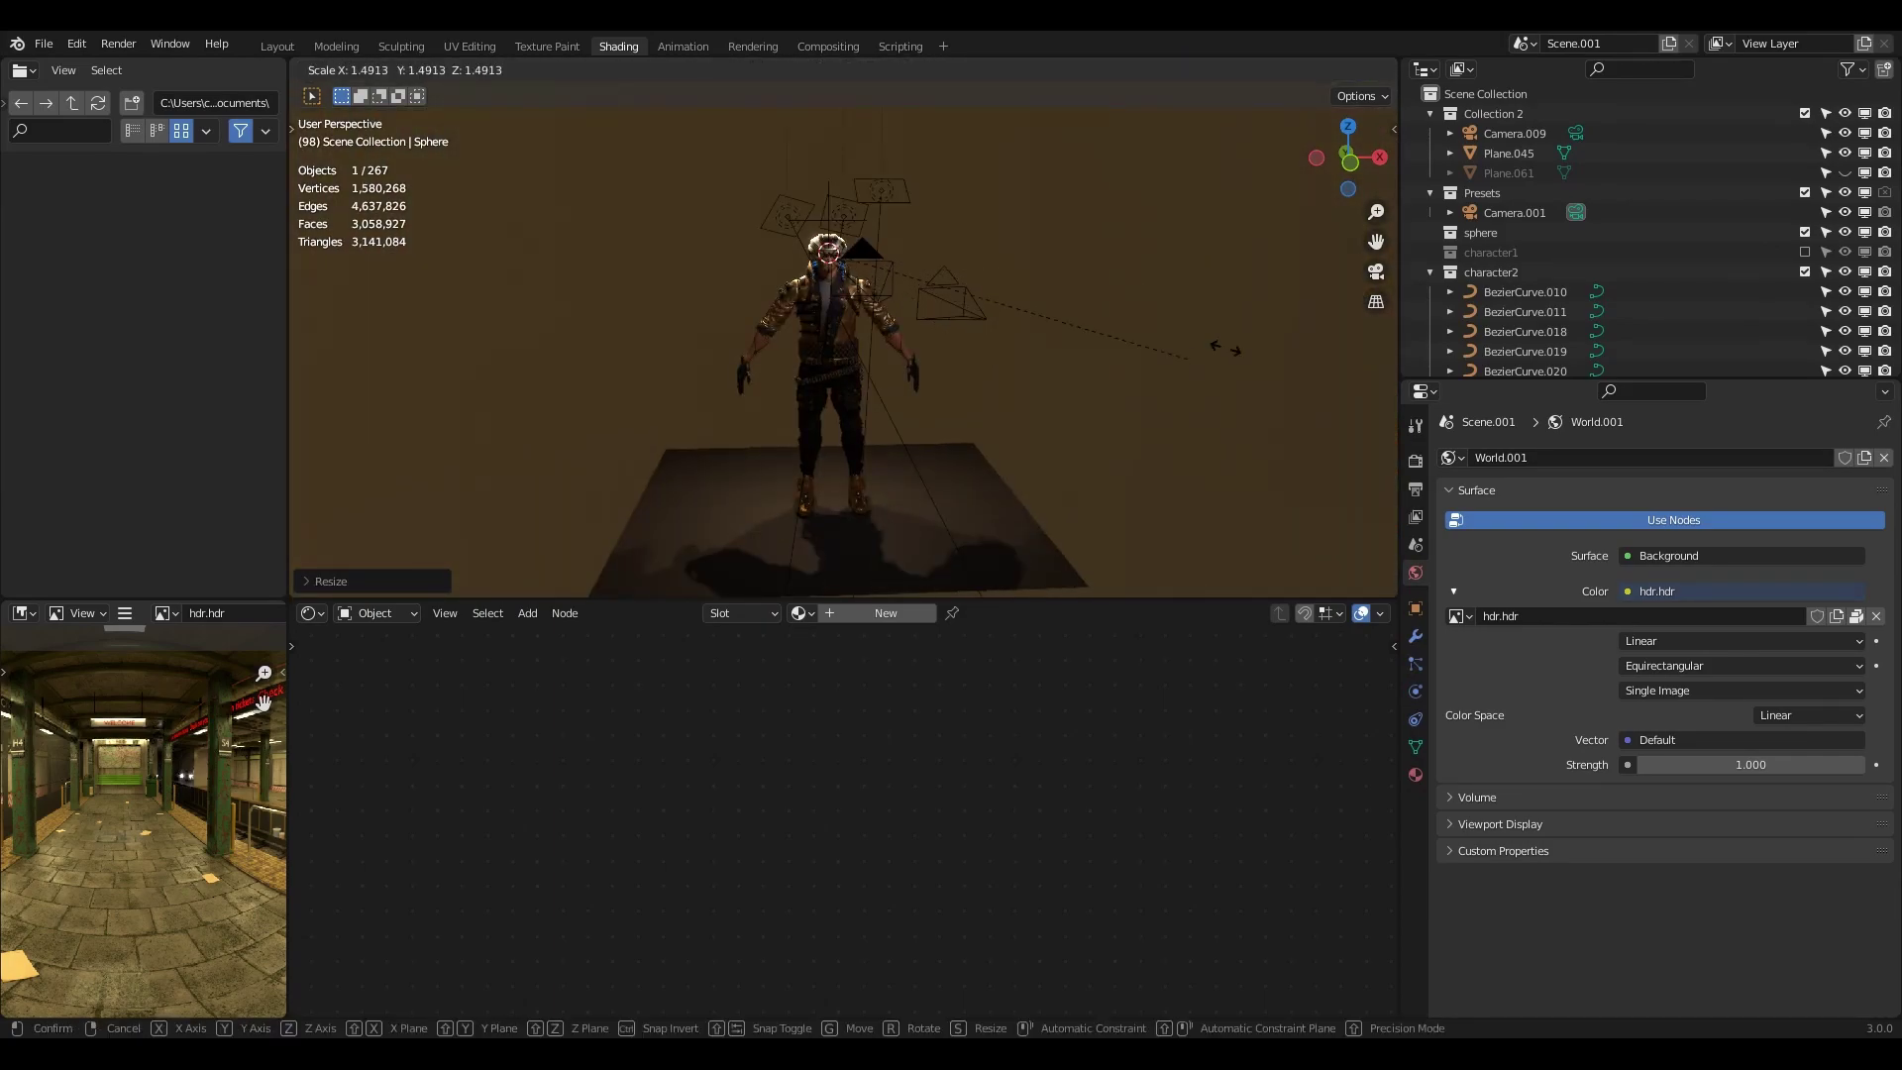
left_click(1225, 348)
right_click(1224, 345)
left_click(1224, 346)
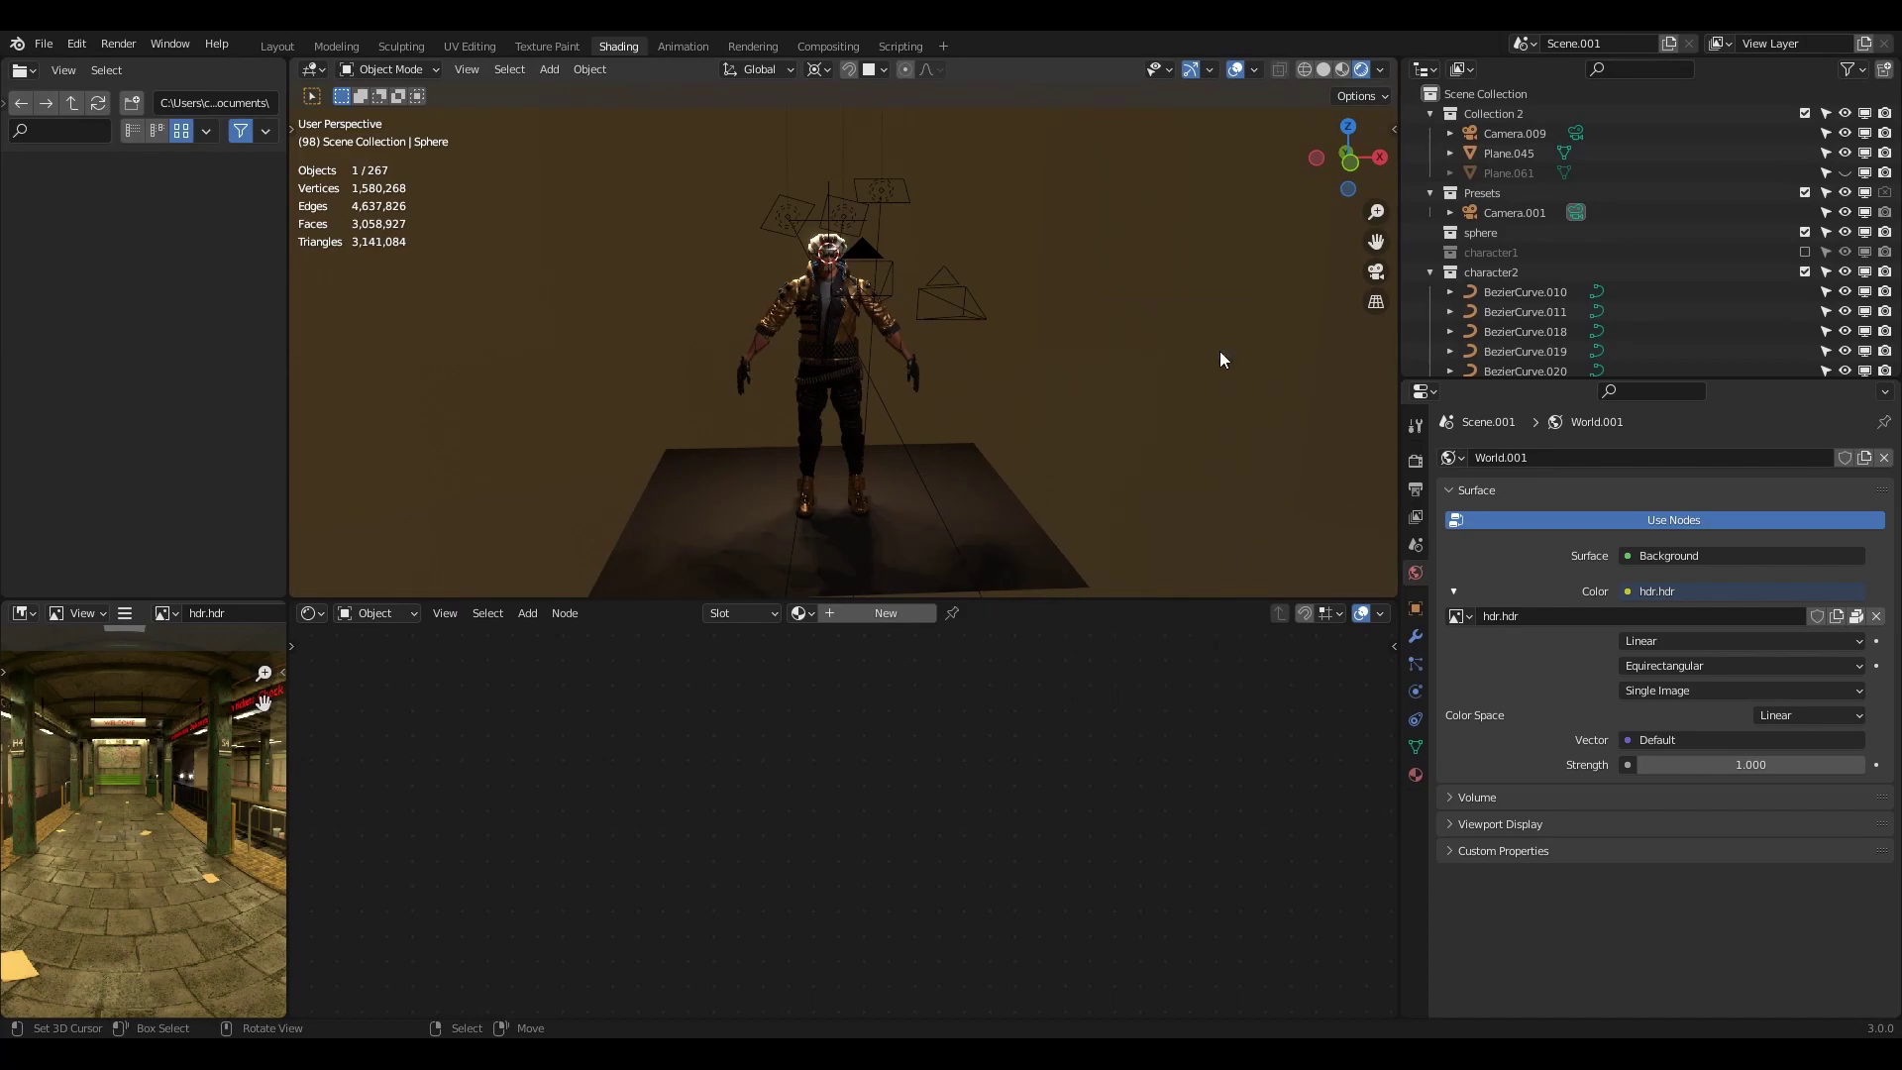
Give the enclosing sphere a new material and set its Transmission to 1
left_click(1413, 776)
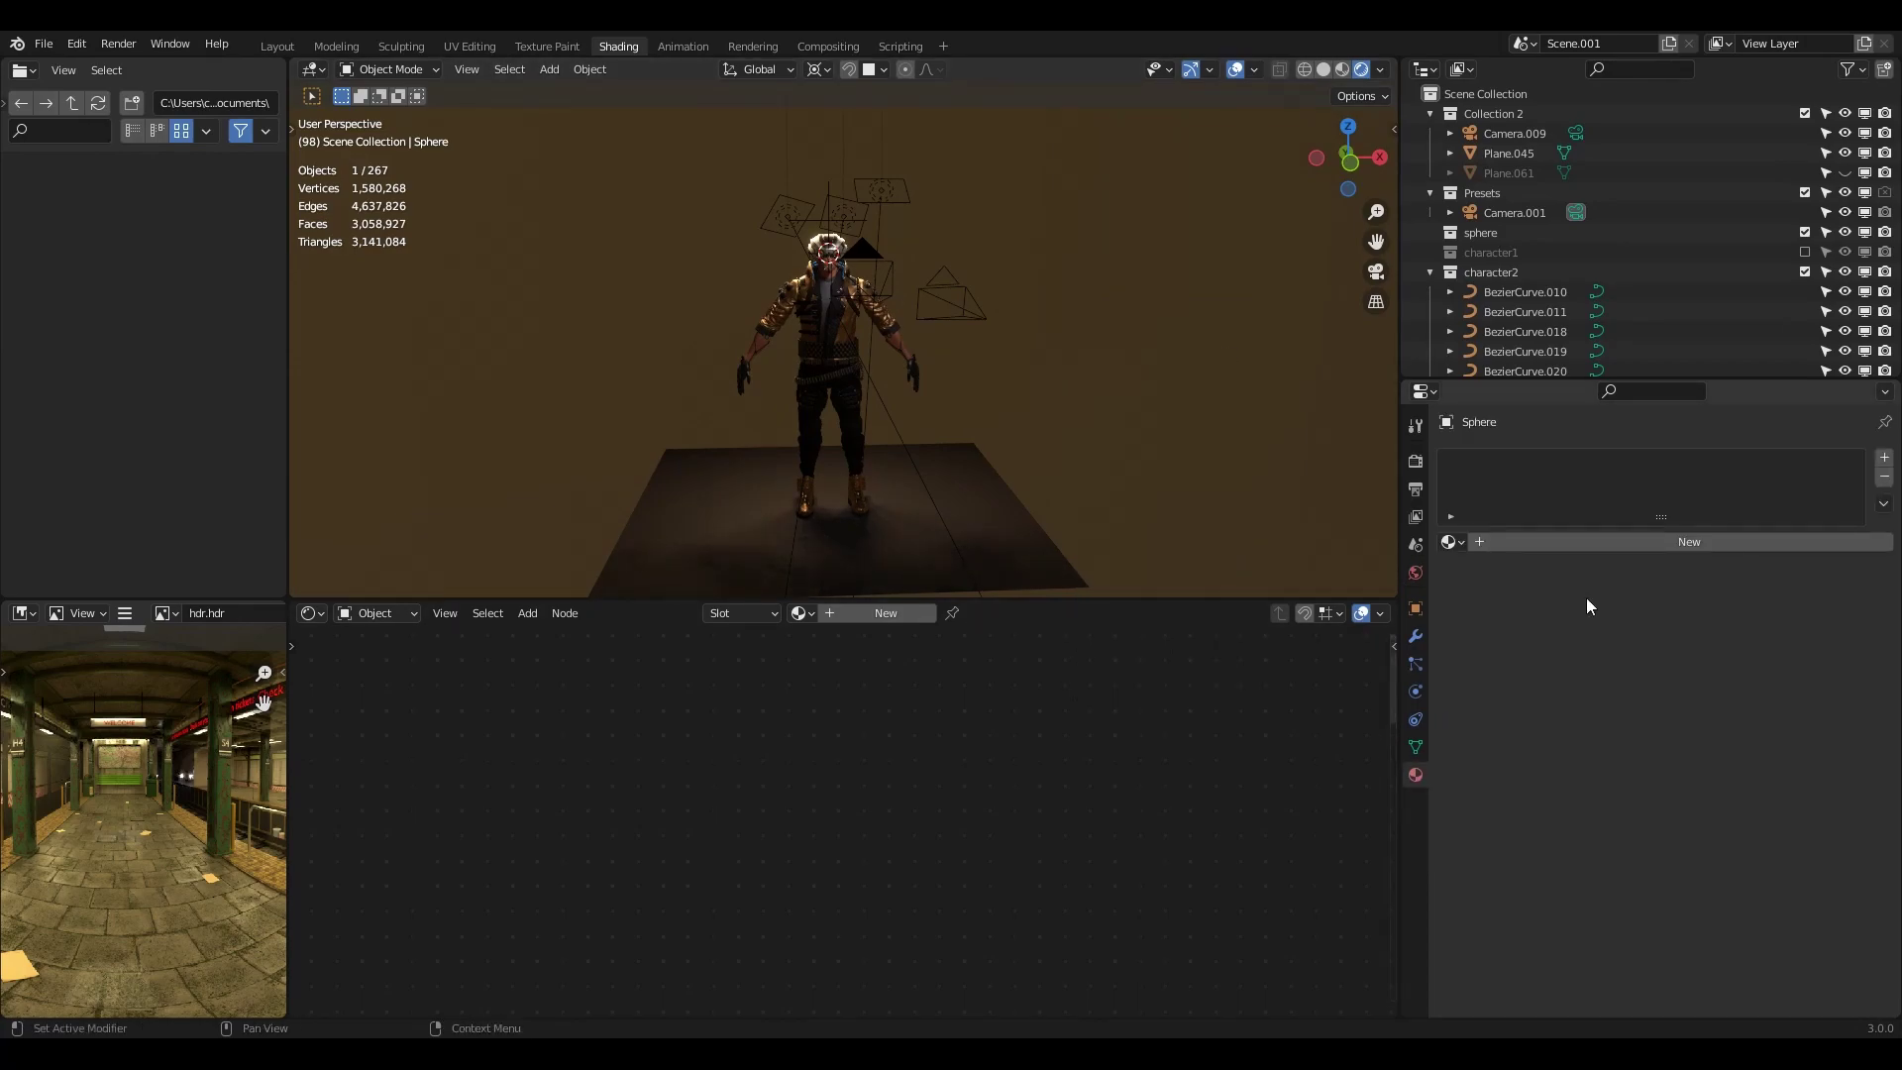
left_click(1732, 537)
scroll(1887, 803, "down", 10)
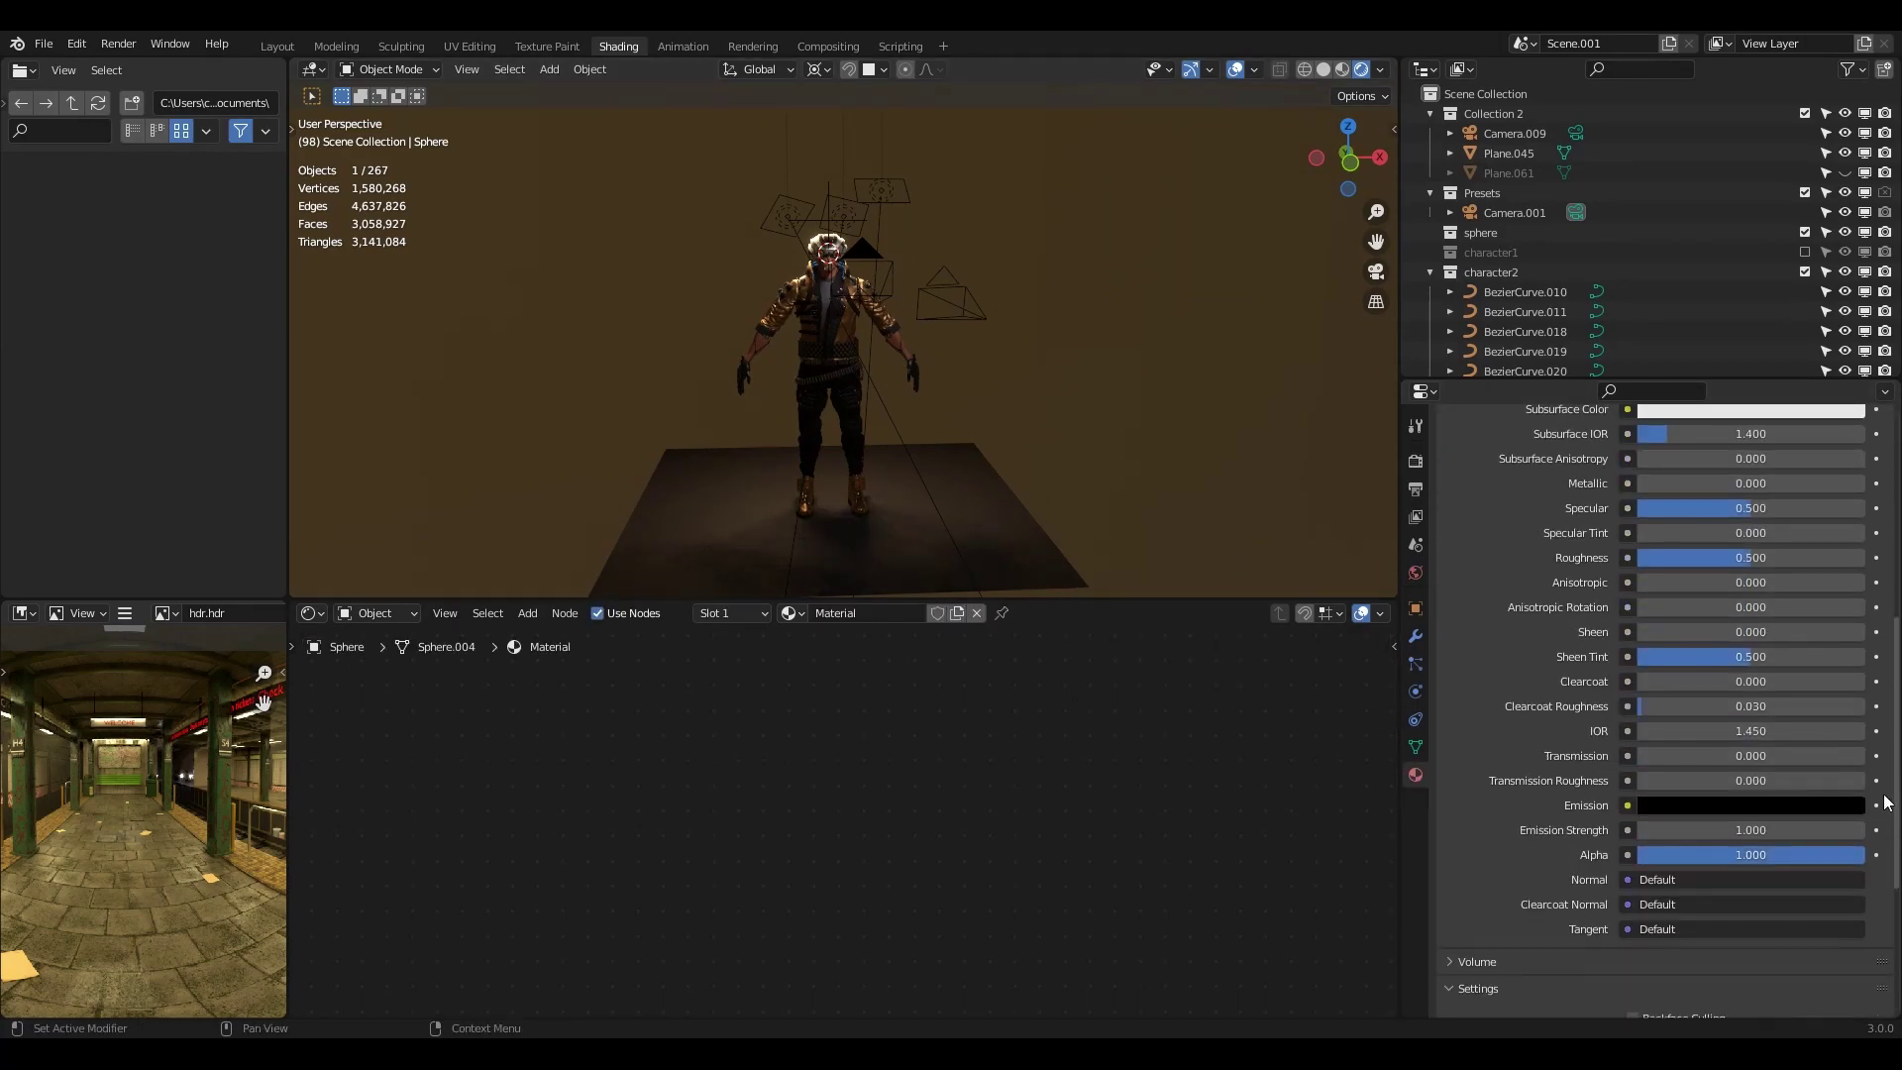
scroll(1887, 802, "down", 3)
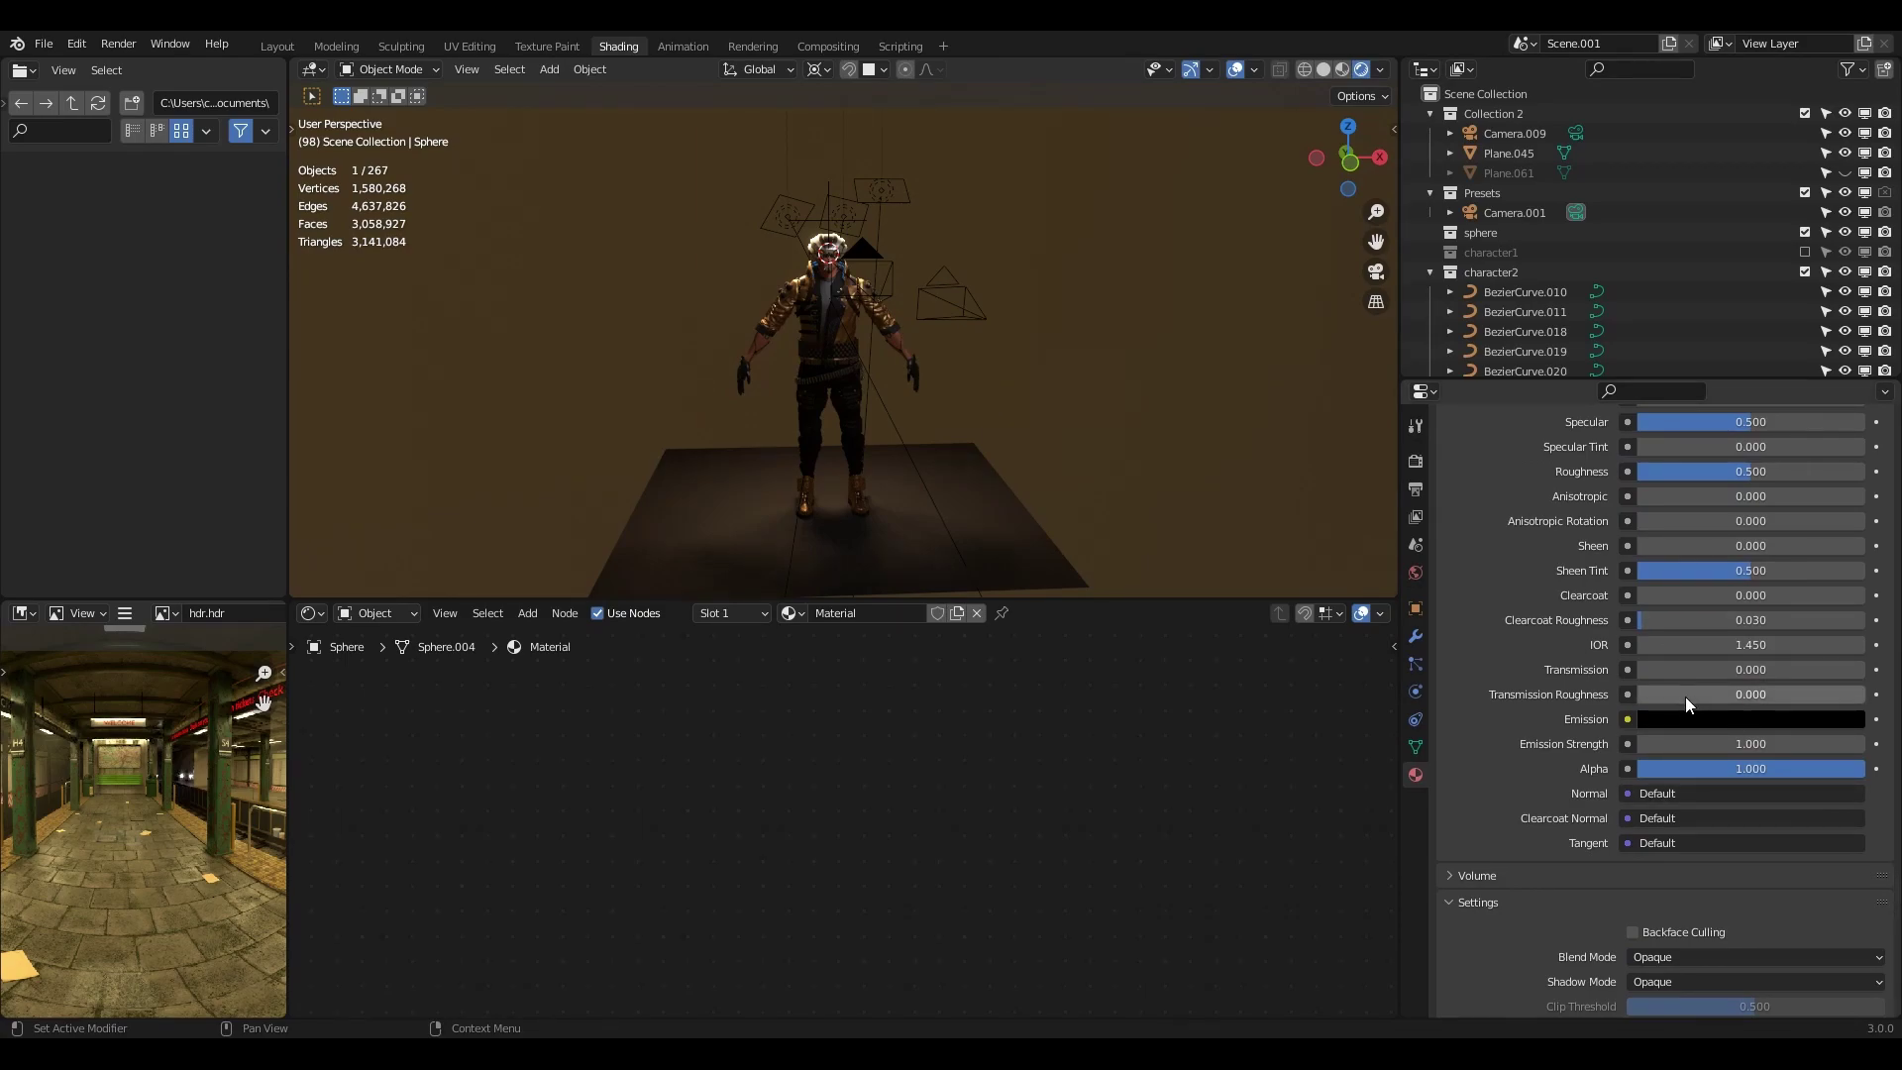
left_click(1706, 675)
type("1")
key("Return")
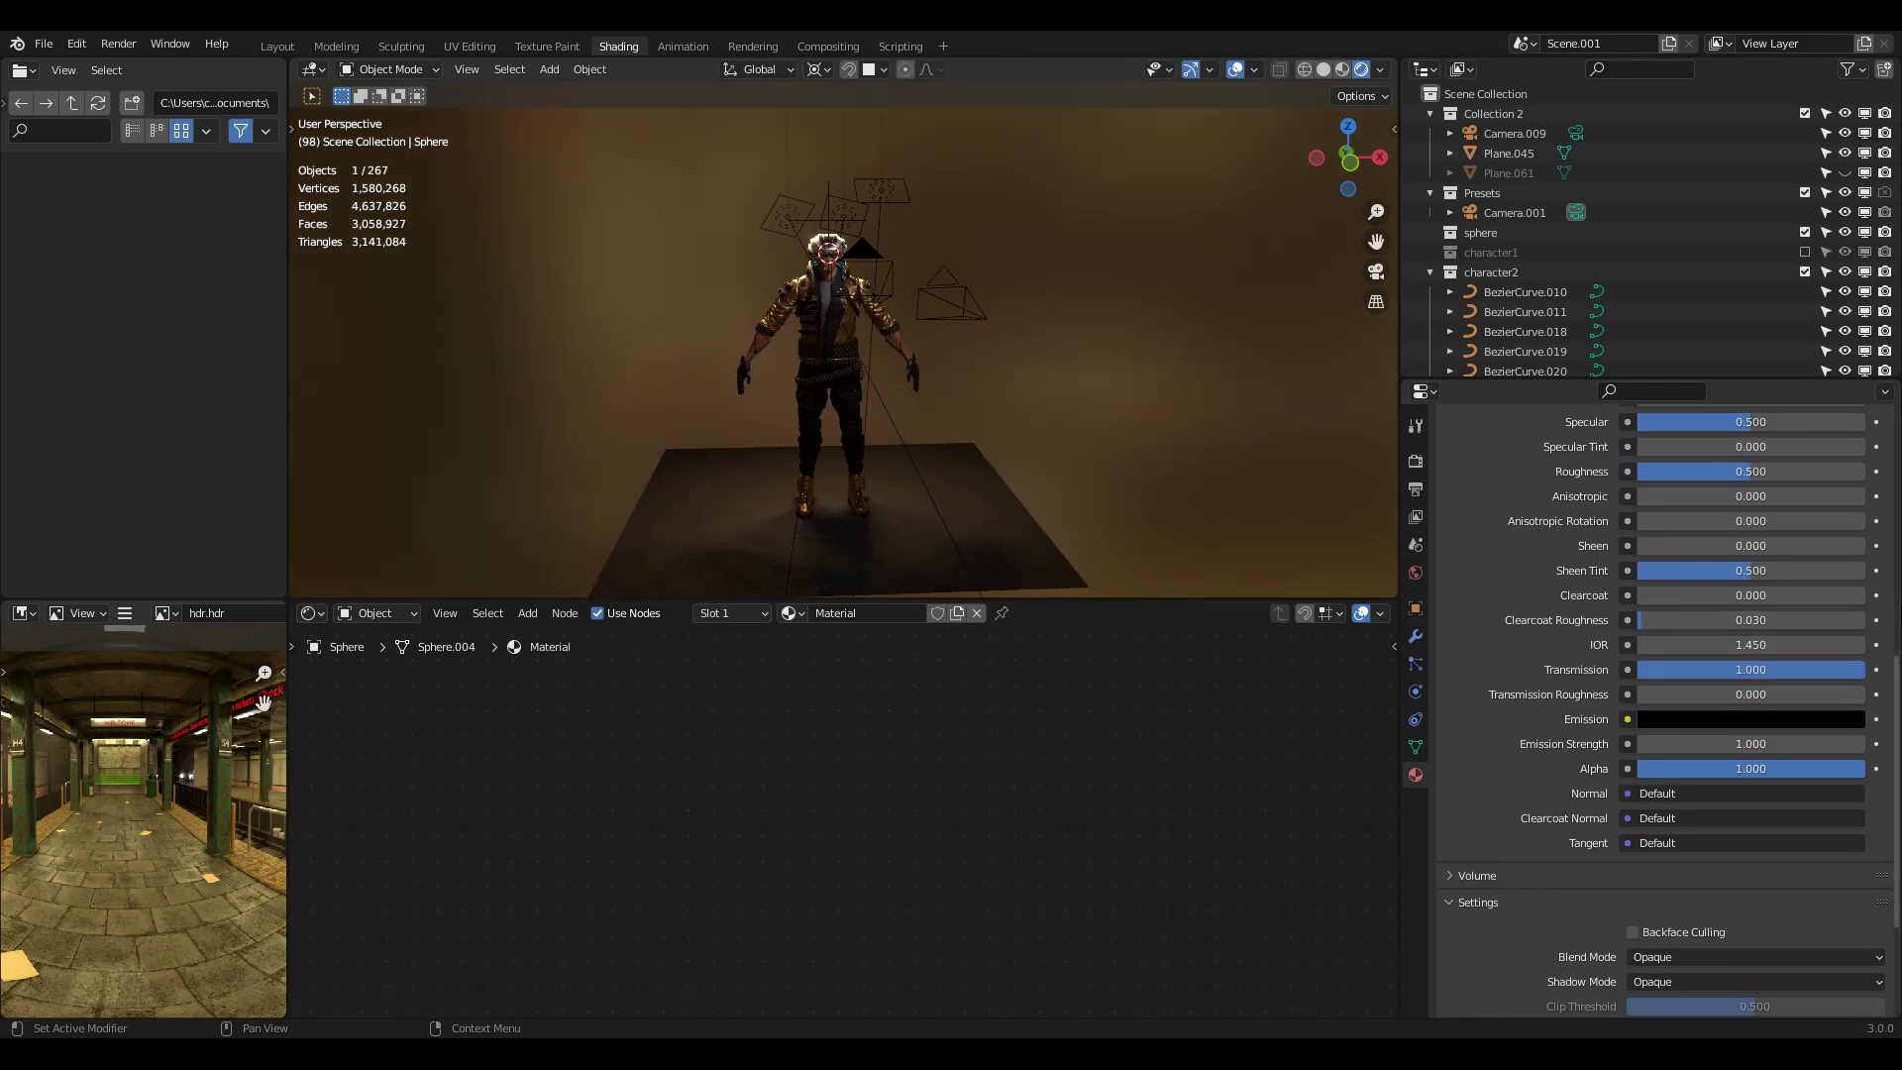
Set the sphere material's roughness to about 0.496 and darken its base color to a value of about 0.067
scroll(1709, 881, "up", 10)
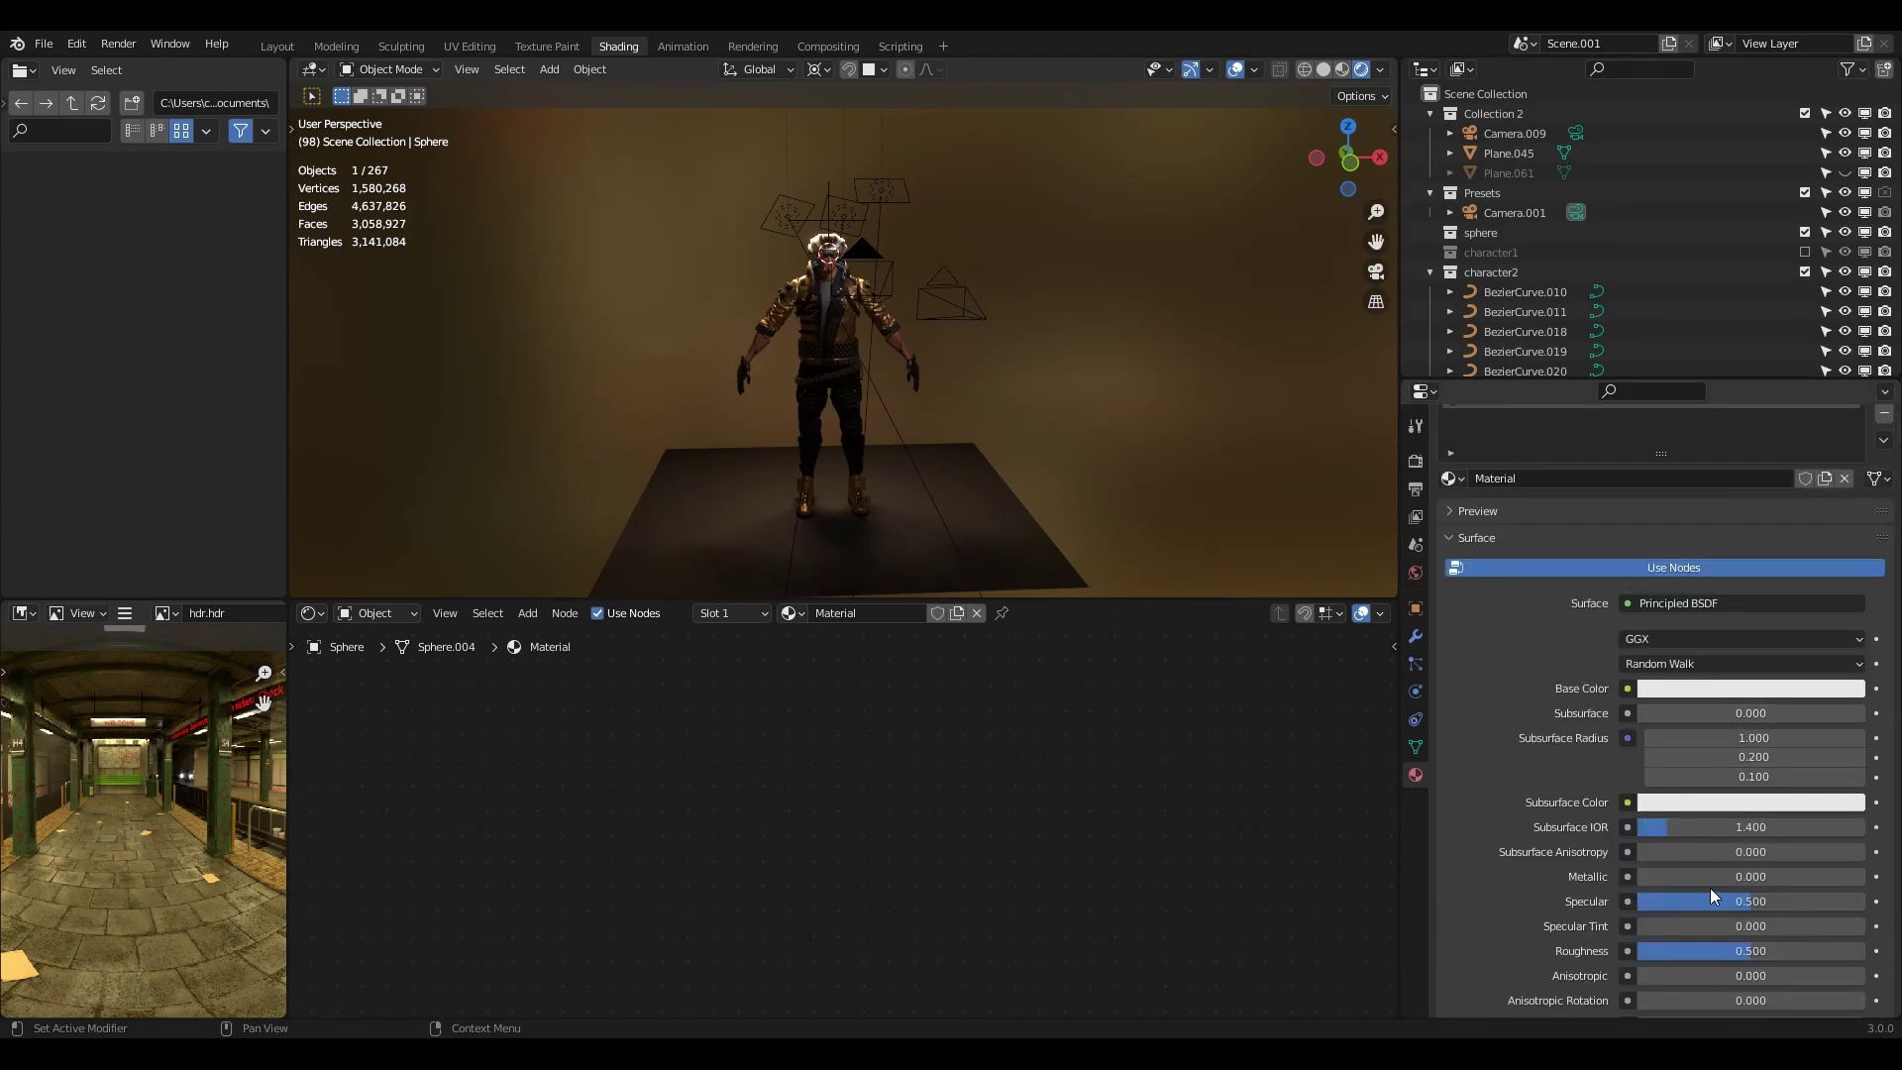
mouse_move(1722, 953)
left_mouse_down()
mouse_move(1738, 948)
mouse_move(1607, 966)
mouse_move(1703, 953)
left_mouse_up()
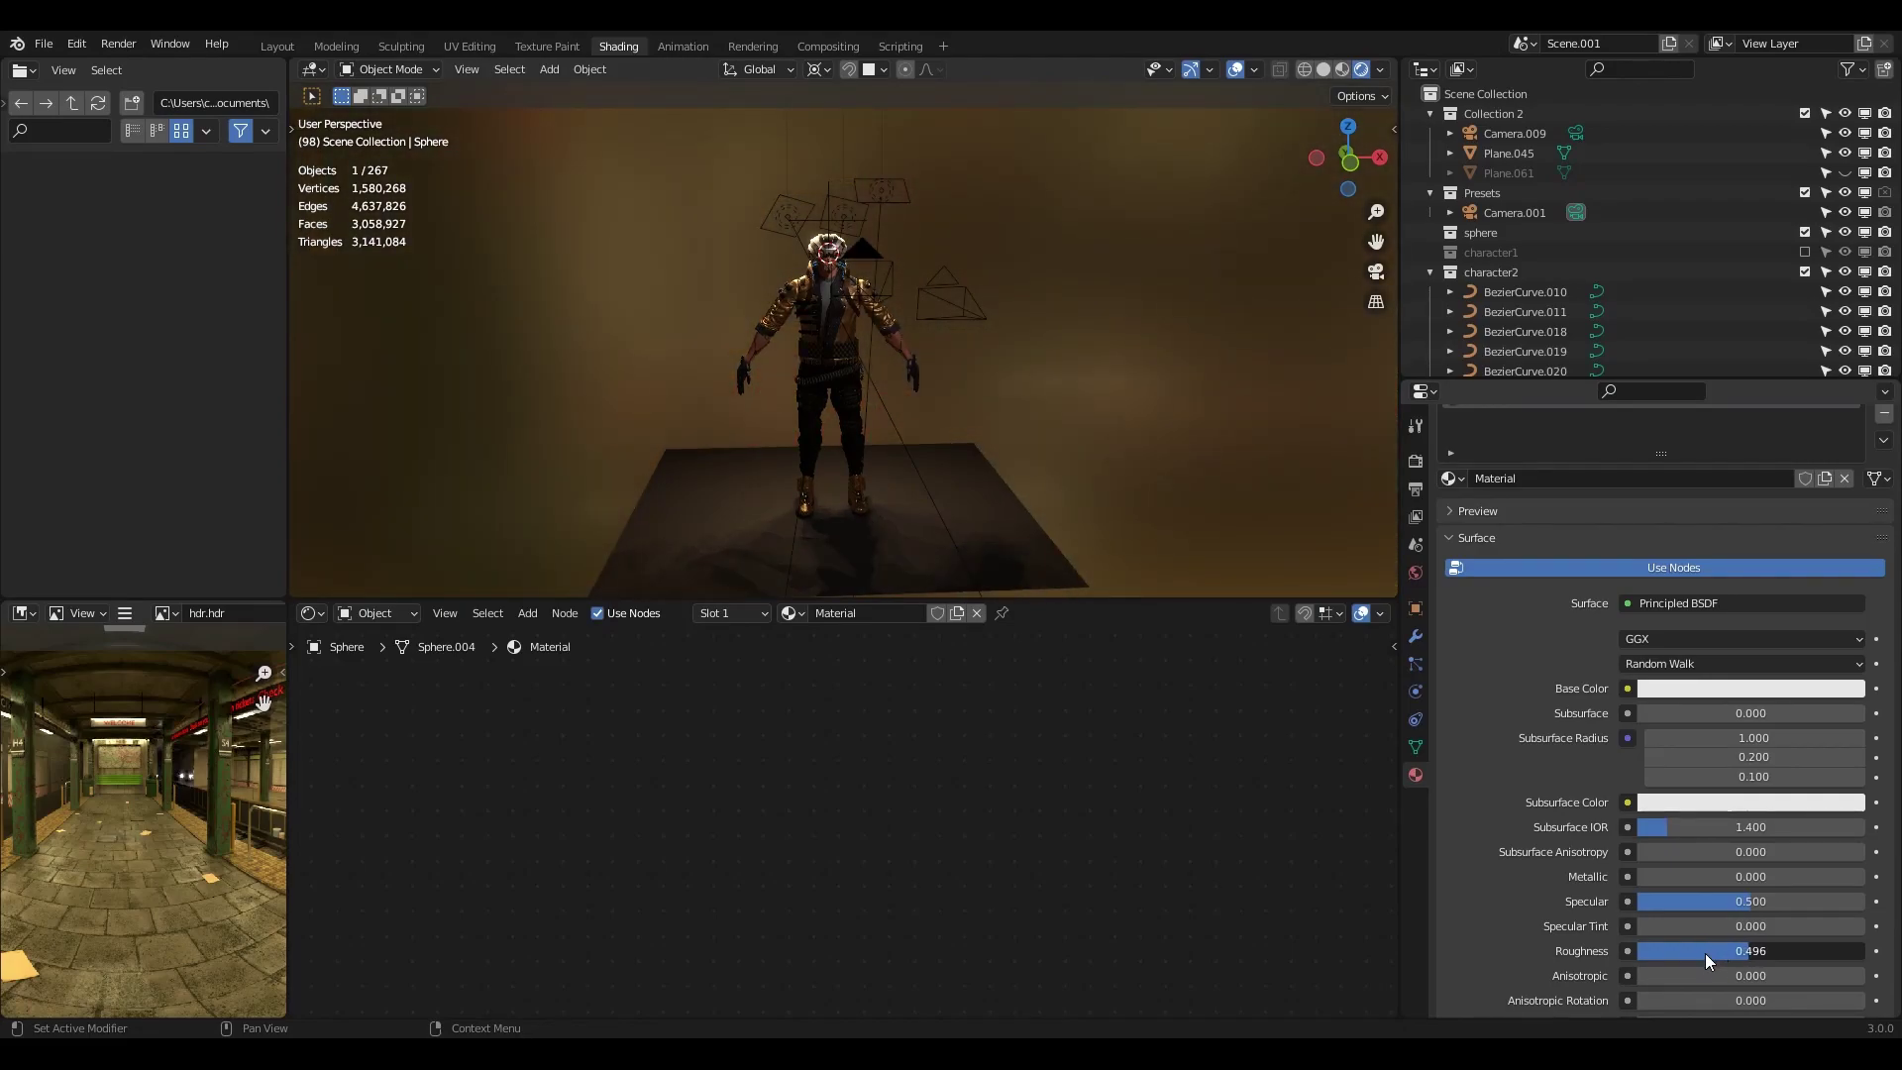
left_click(1749, 687)
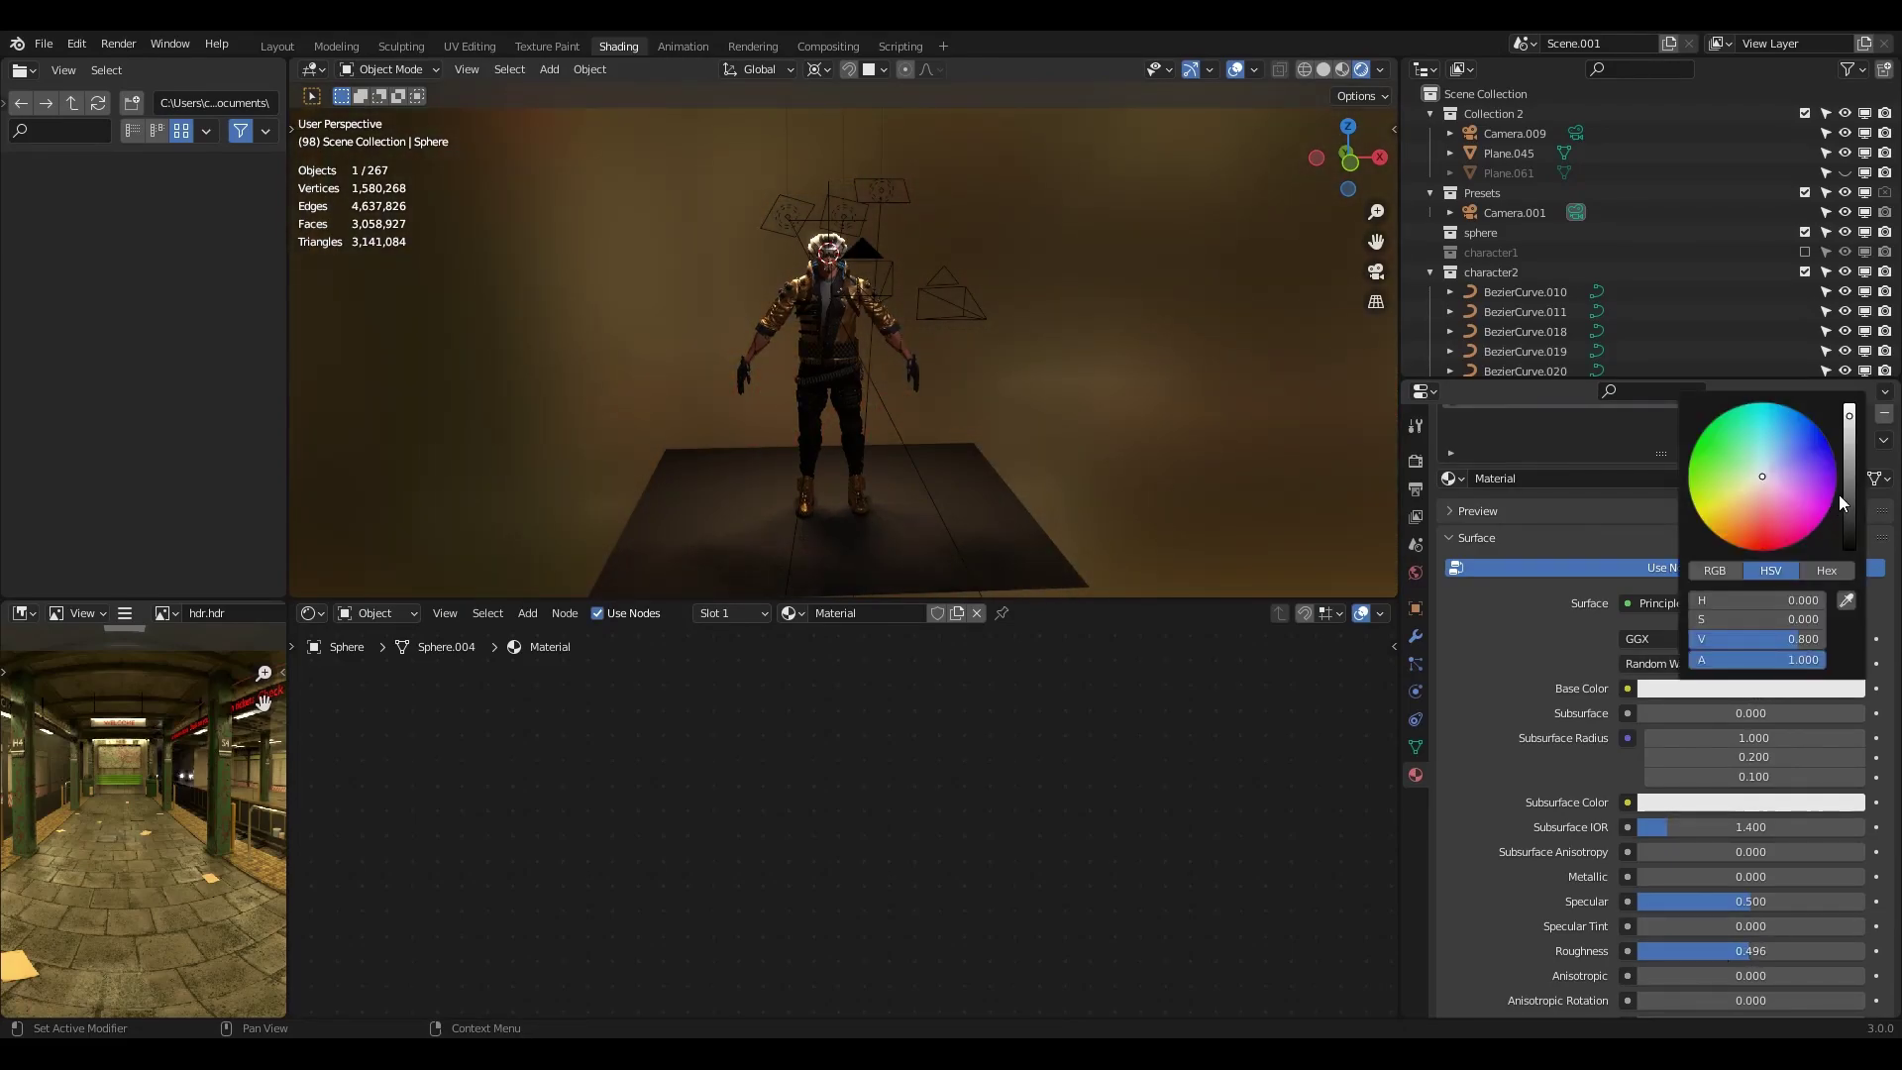
left_click_drag(1846, 496, 1848, 508)
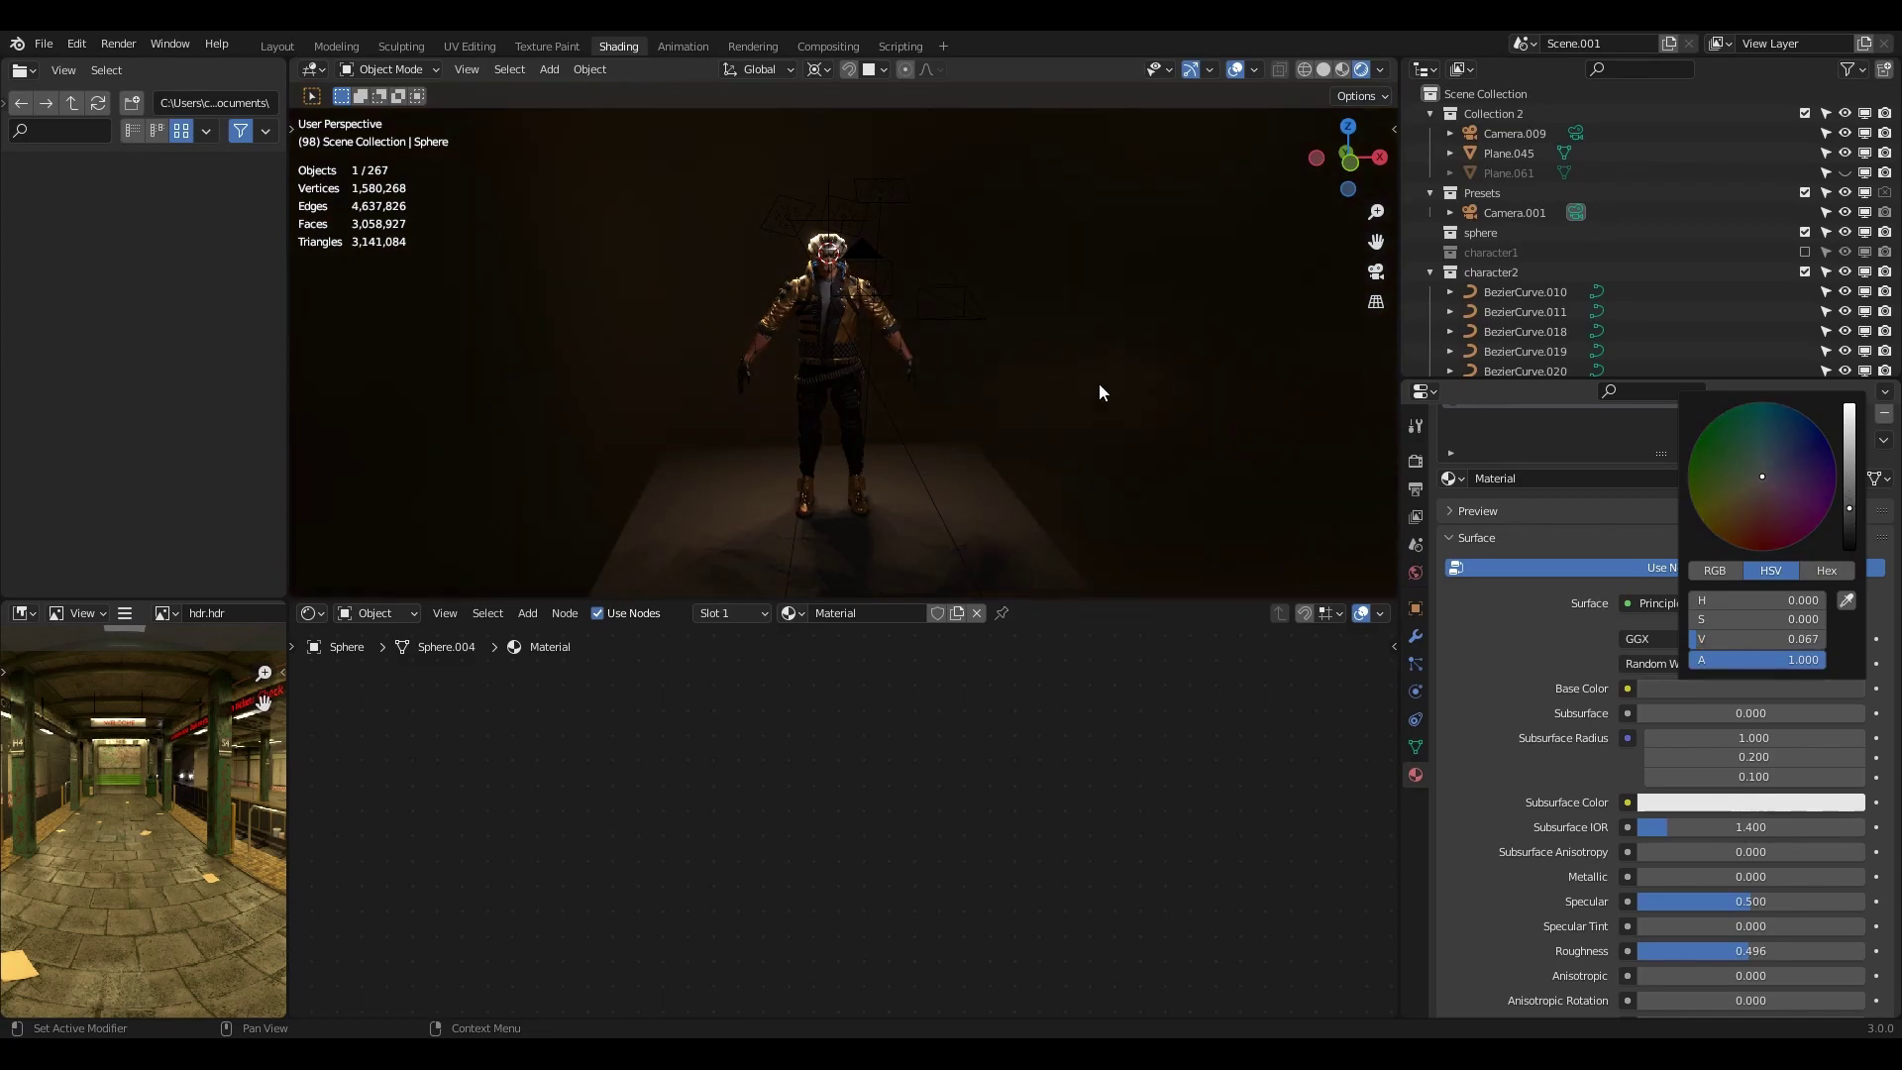
View the character through the scene camera and hide the viewport overlays
scroll(1107, 377, "up", 3)
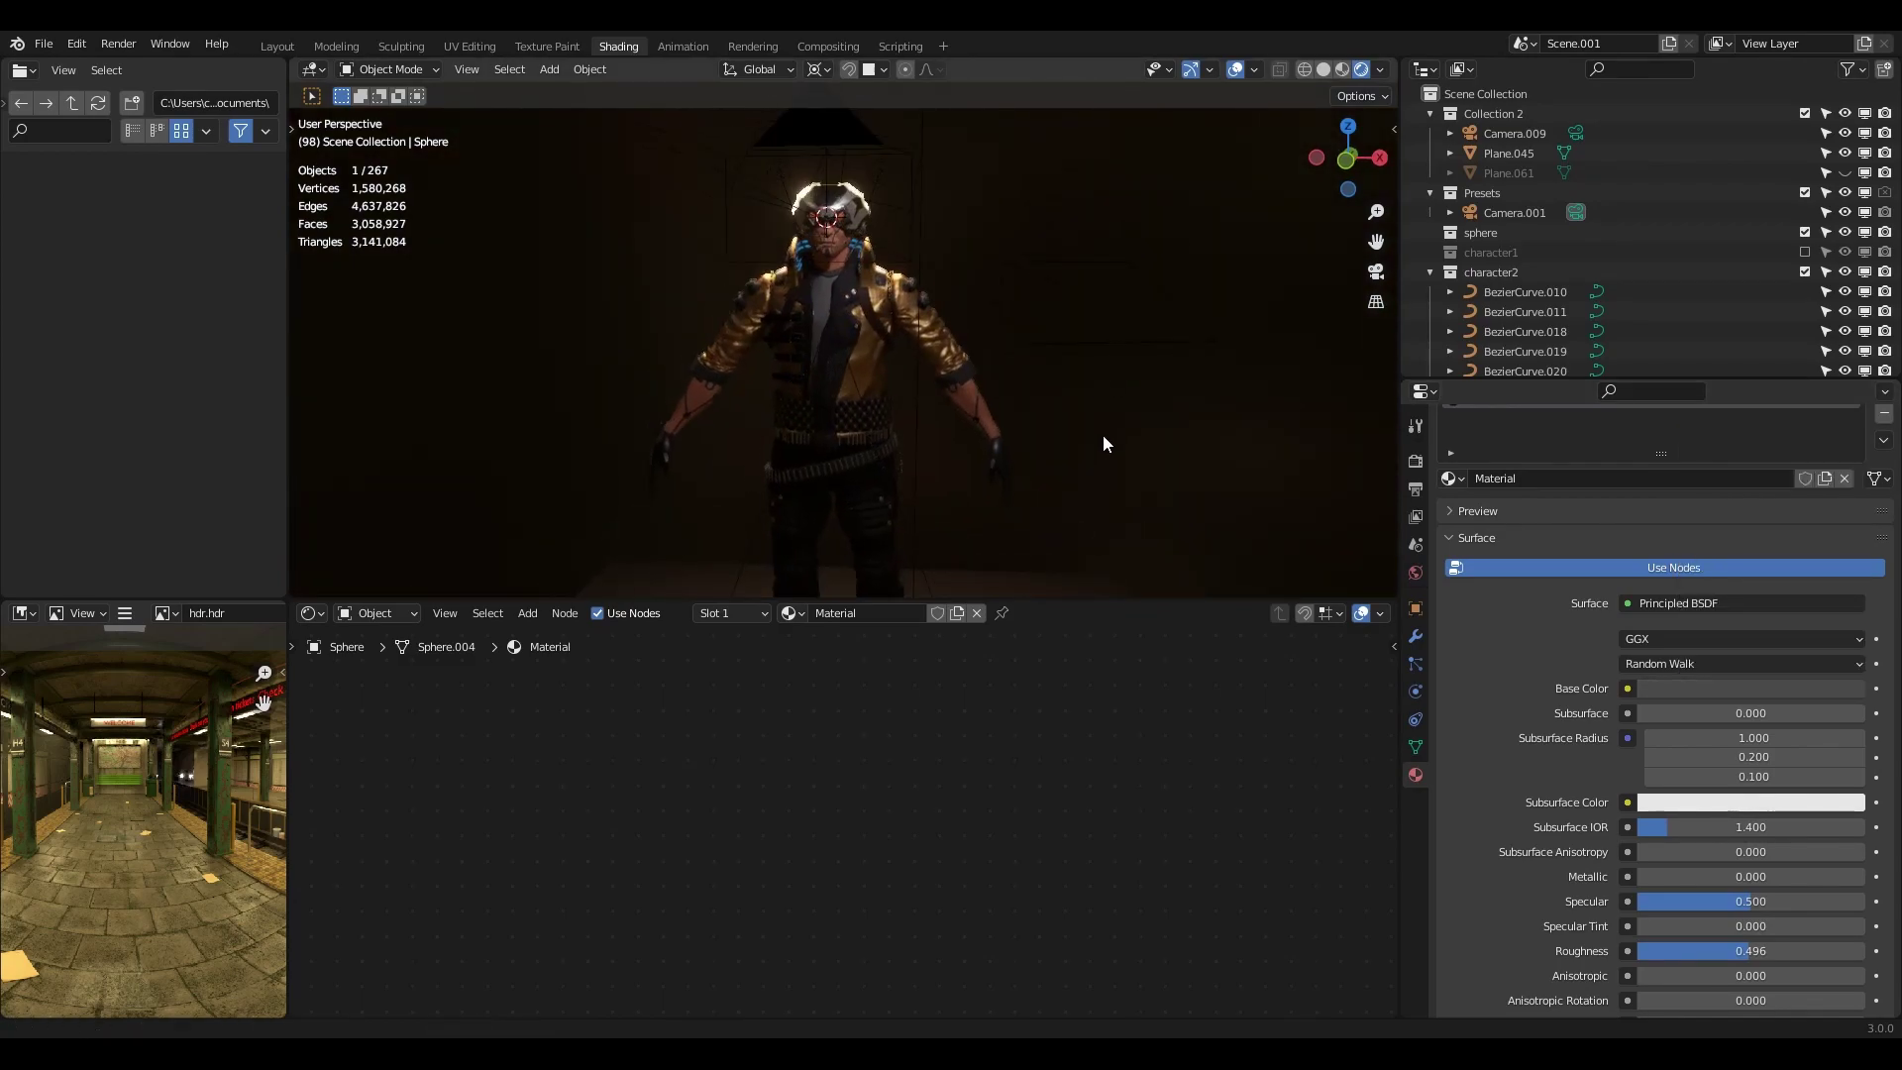
key("KP_0")
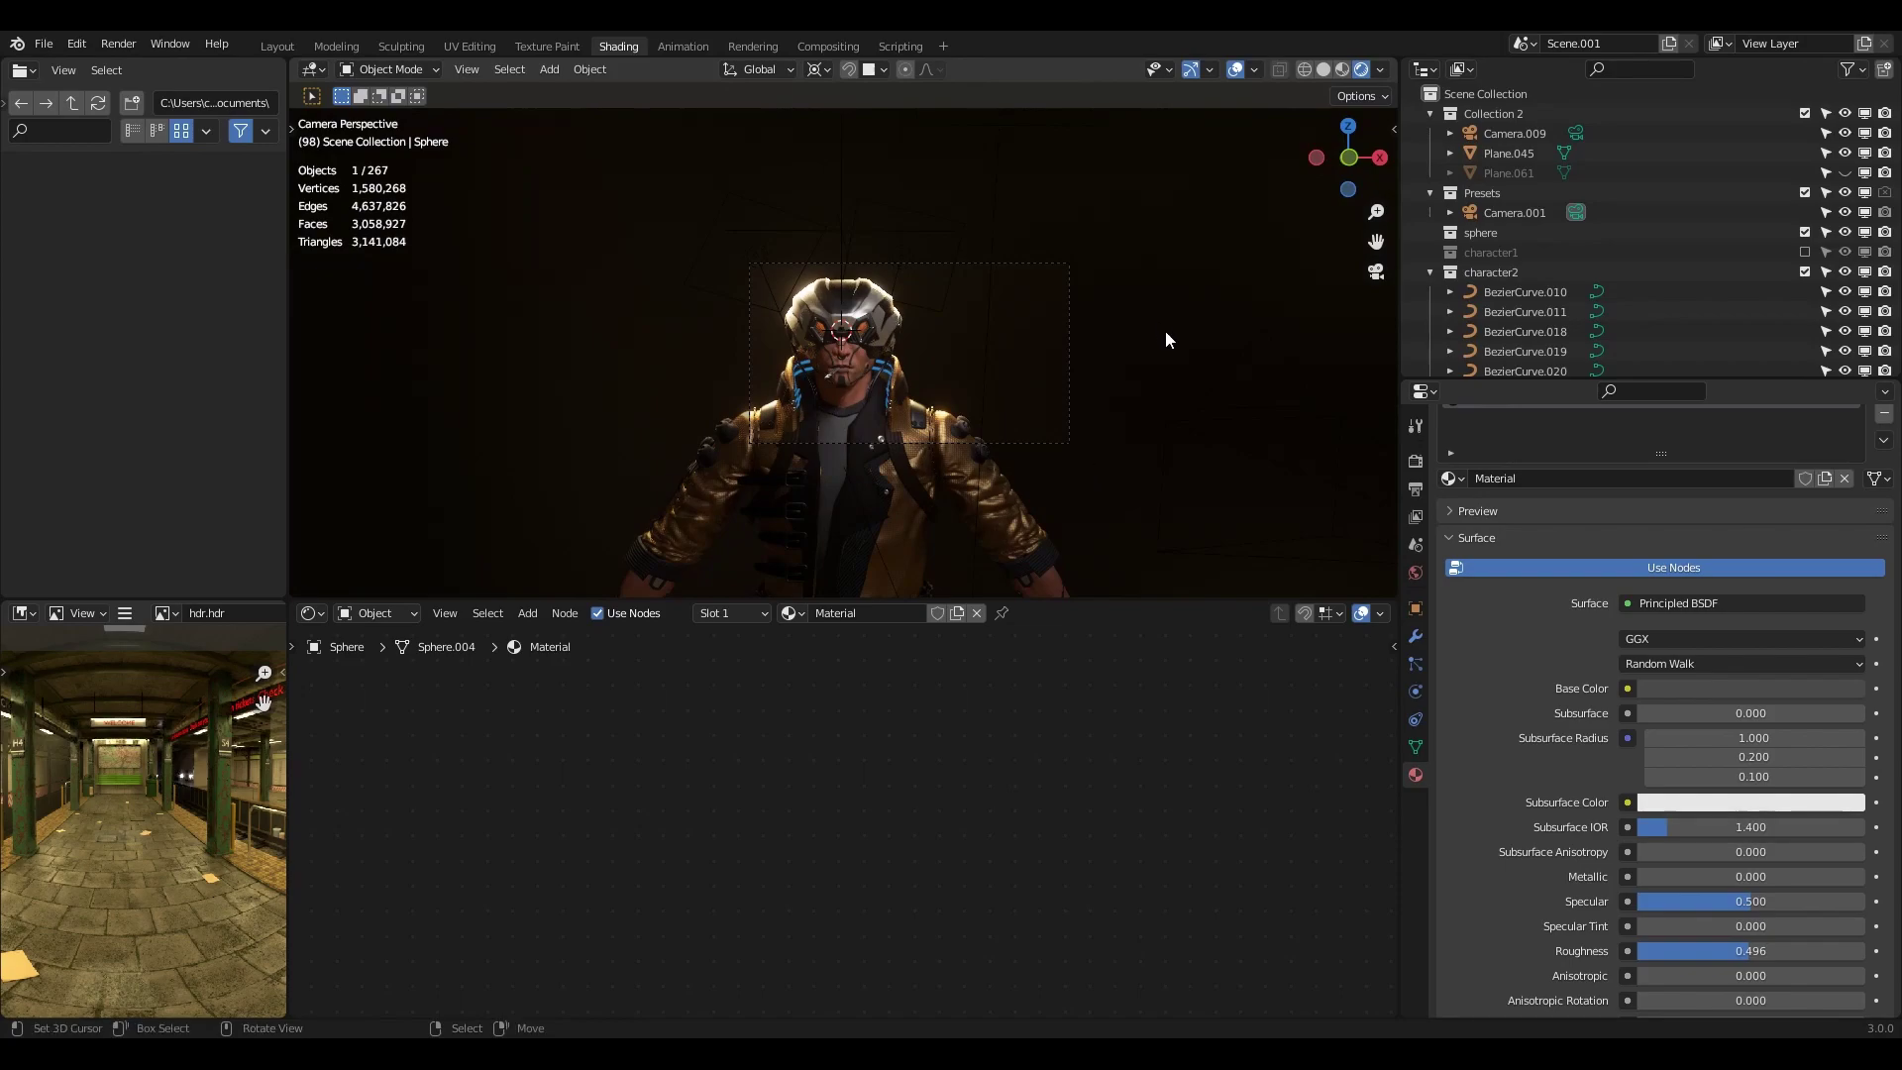
scroll(1157, 416, "up", 3)
left_click(1235, 69)
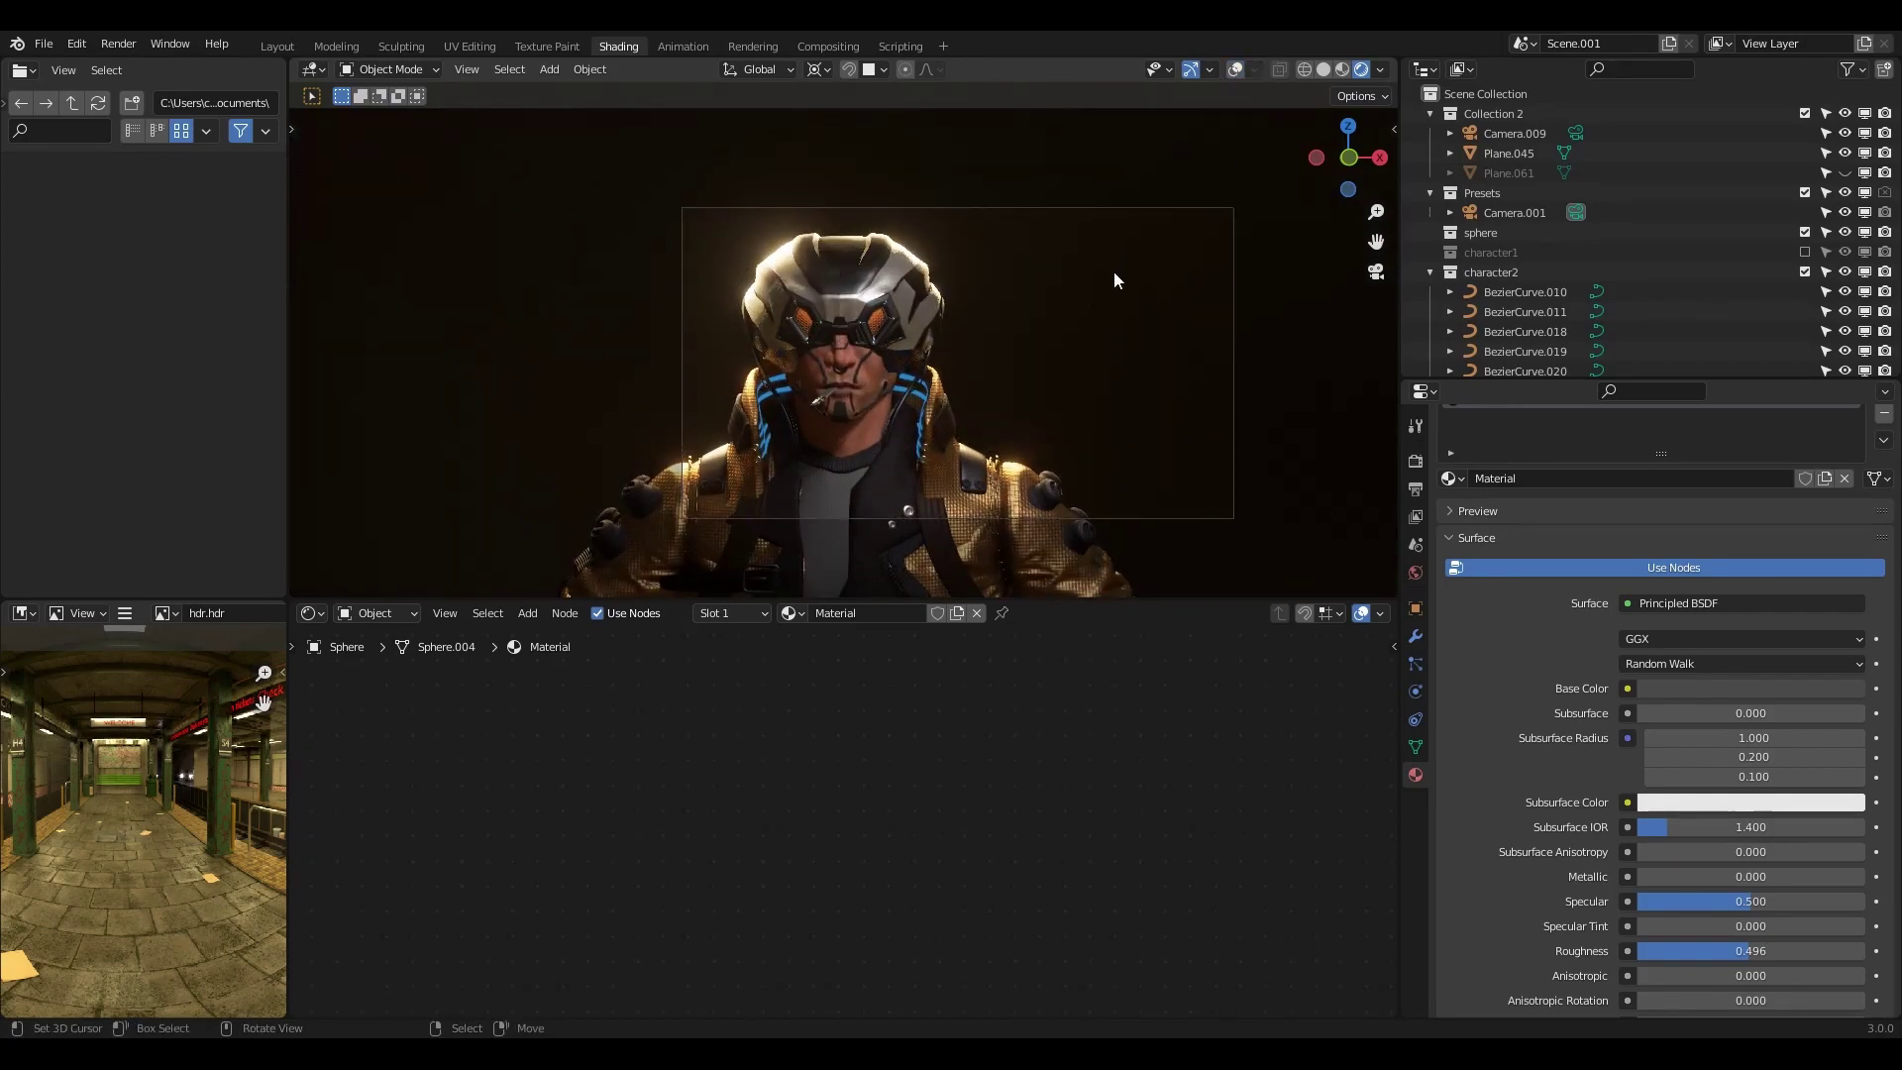
left_click(1236, 71)
left_click(1238, 69)
Switch to solid shading, maximize the 3D viewport and return to rendered shading with the camera frame centred
key("z")
left_click(1163, 337)
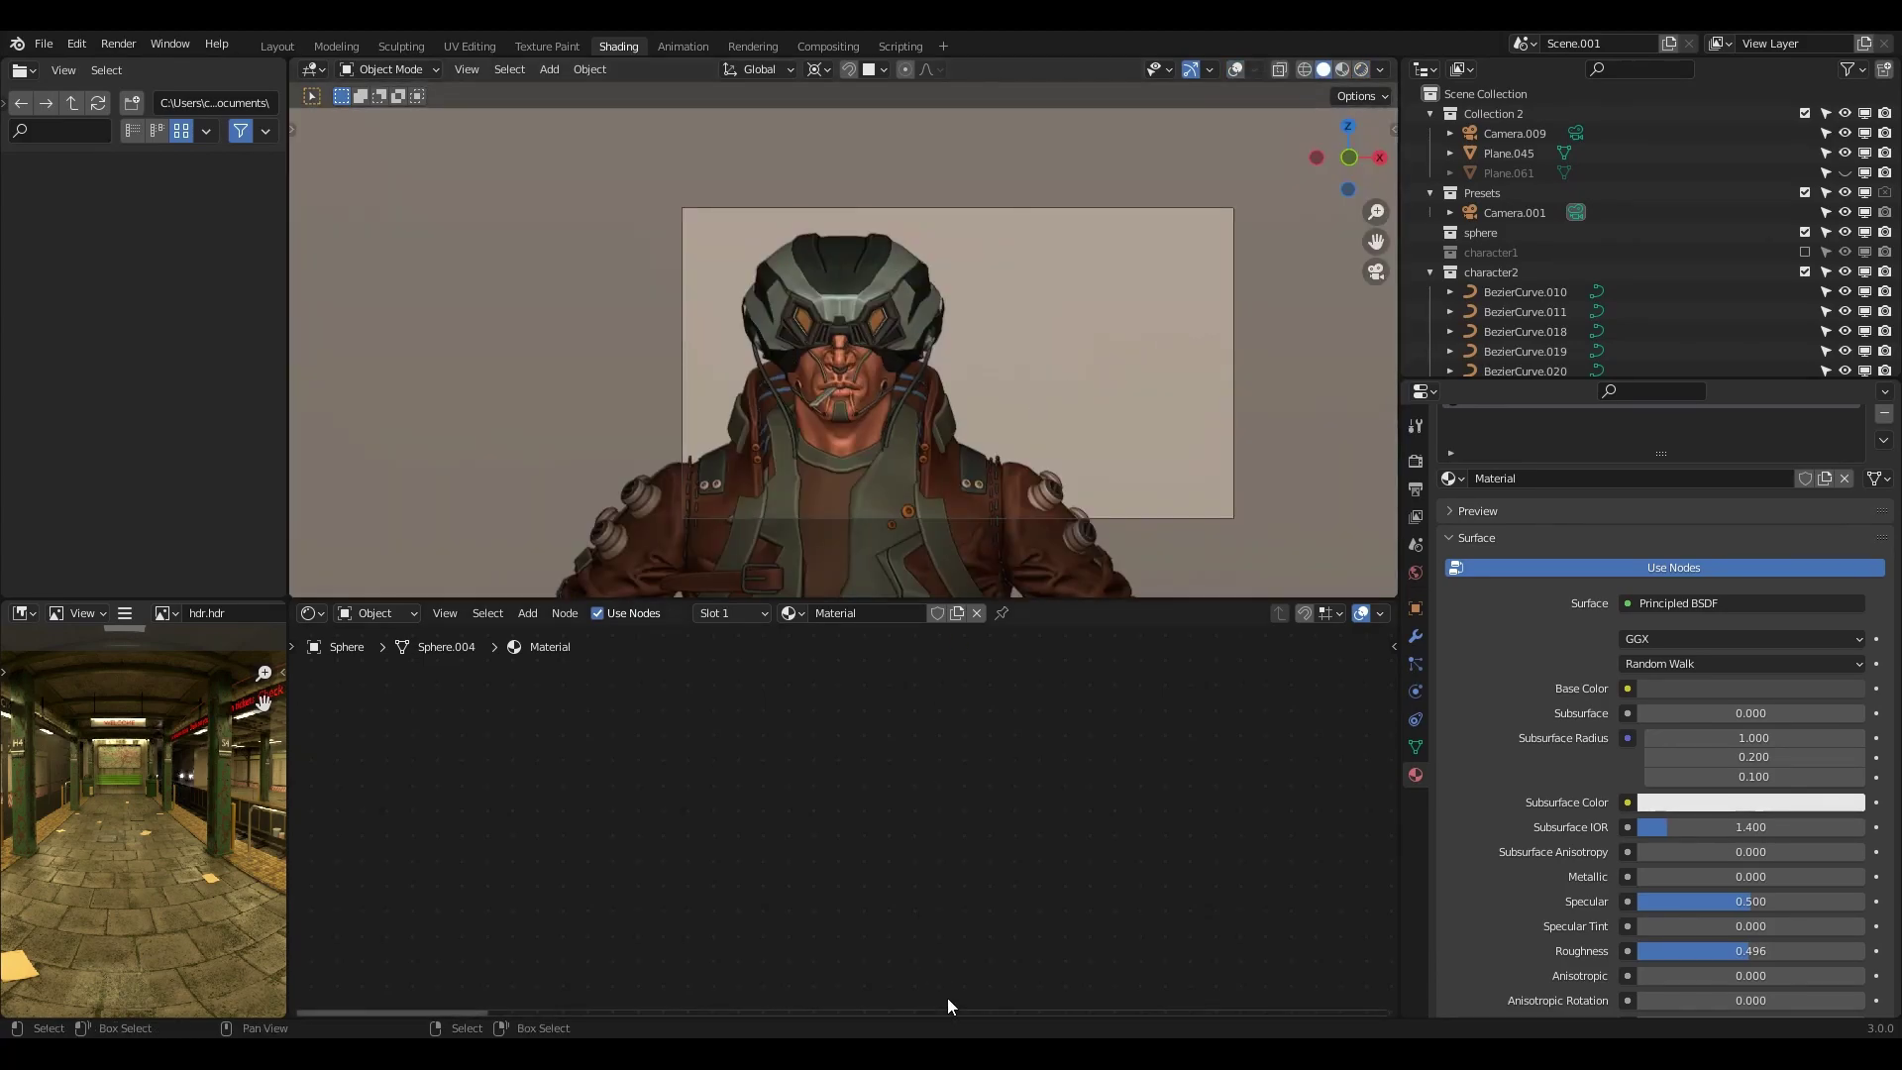
key("ctrl+alt+space")
key("z")
left_click(981, 574)
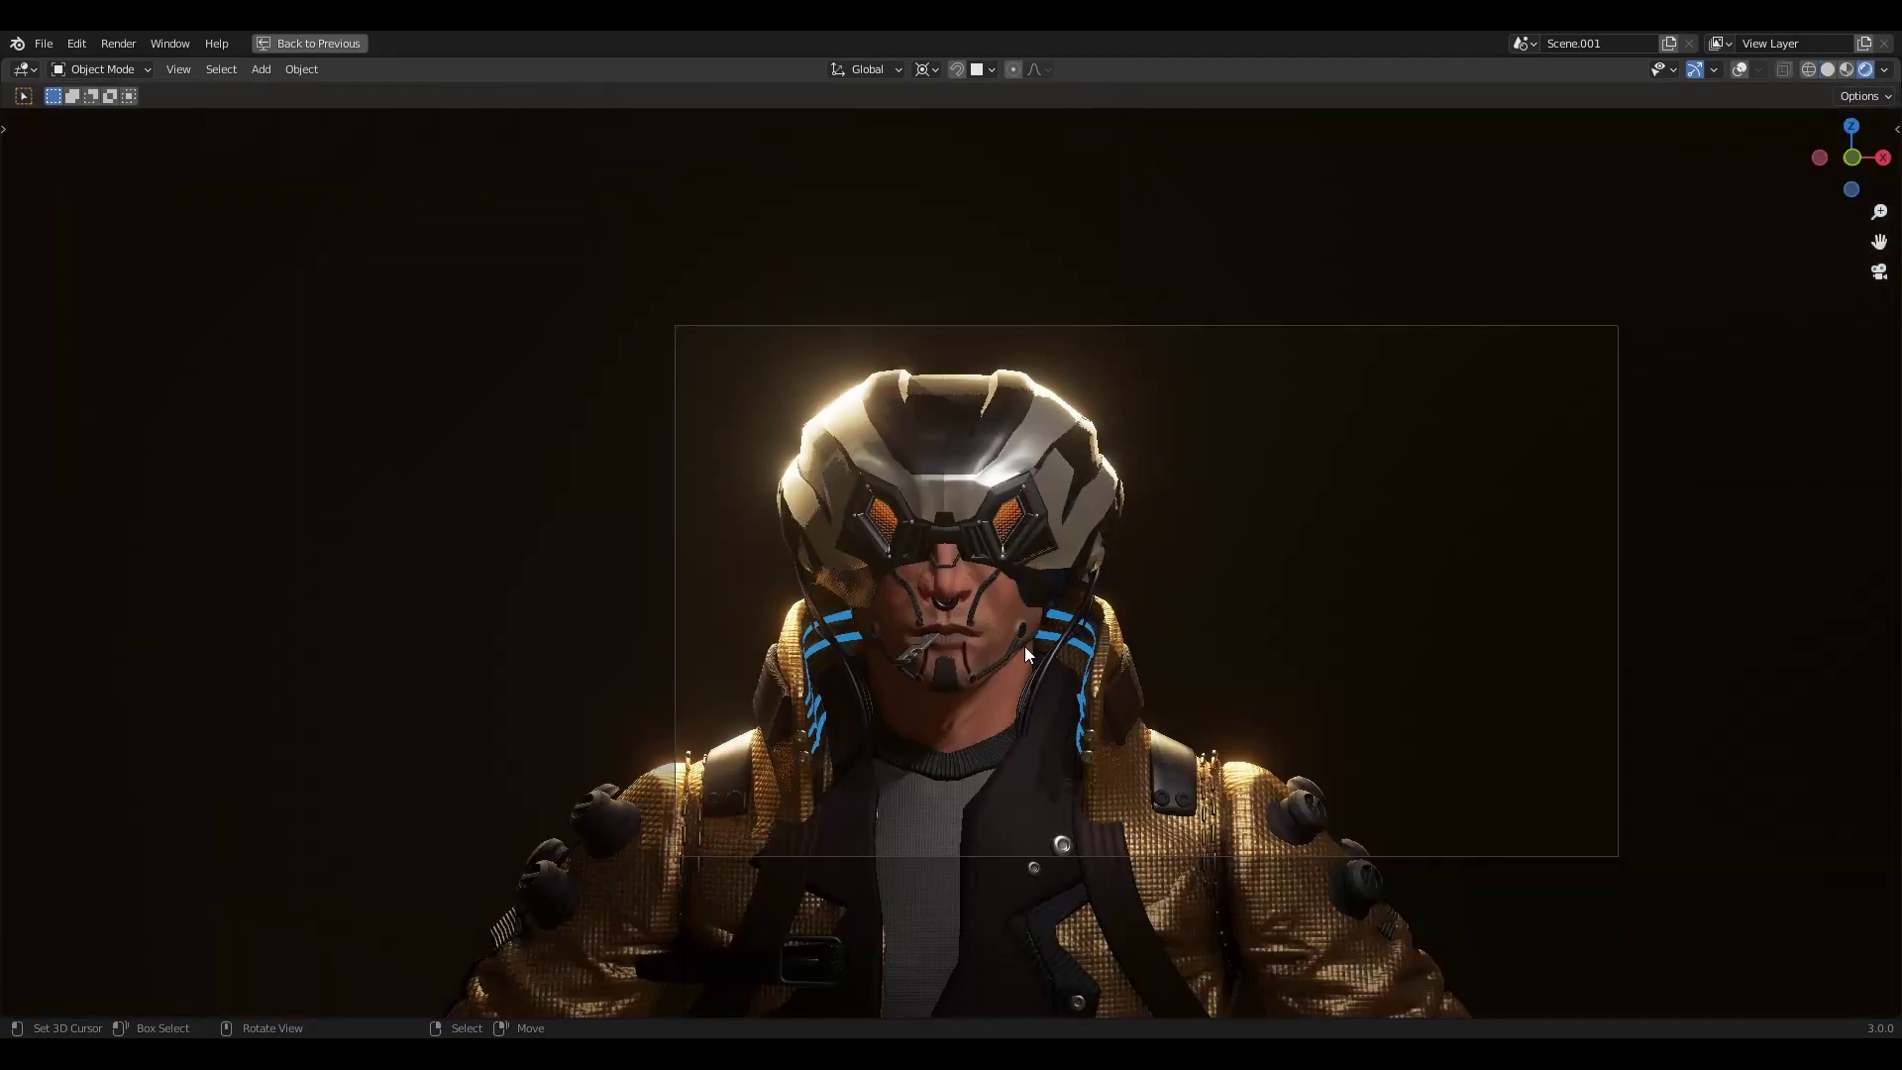
middle_click_drag(984, 586, 933, 515, "shift")
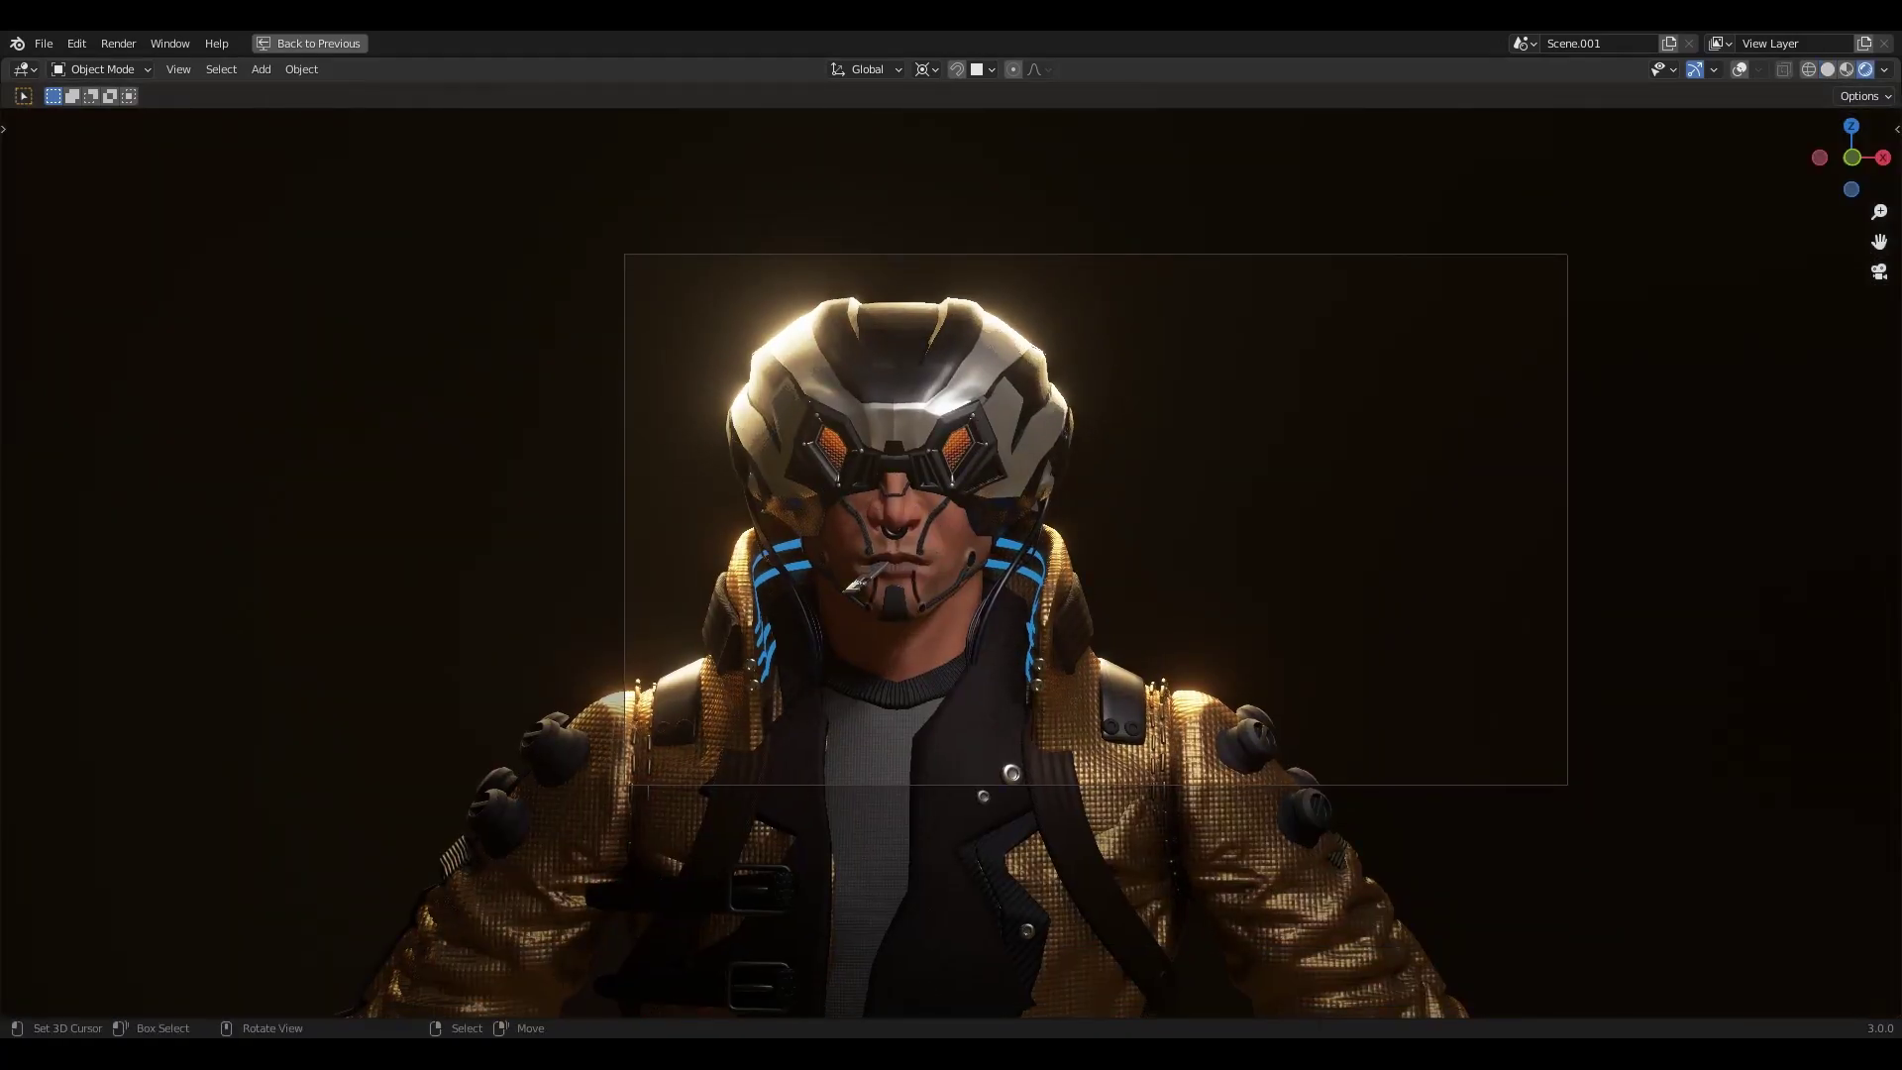